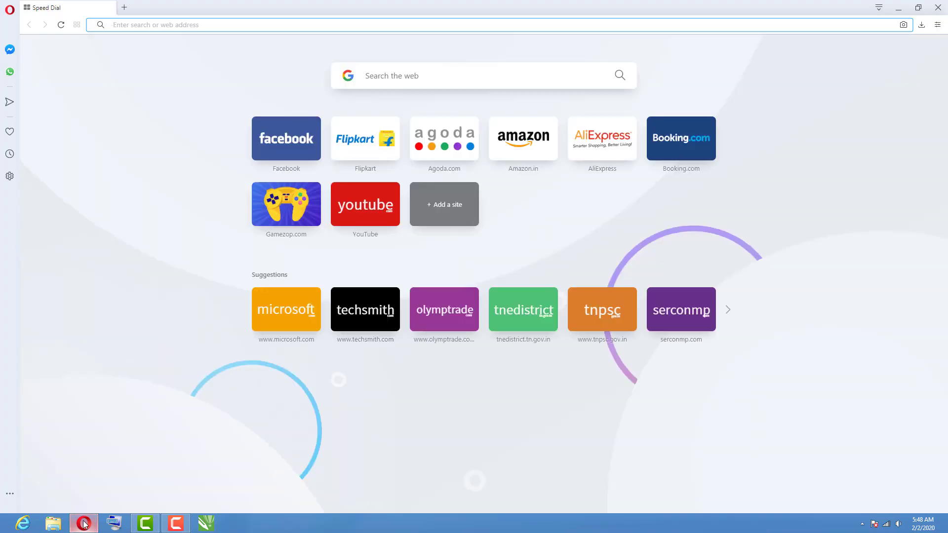
Search Google for 'tnpds', dismiss the location prompt, and open the tnpds.gov.in result.
click(394, 78)
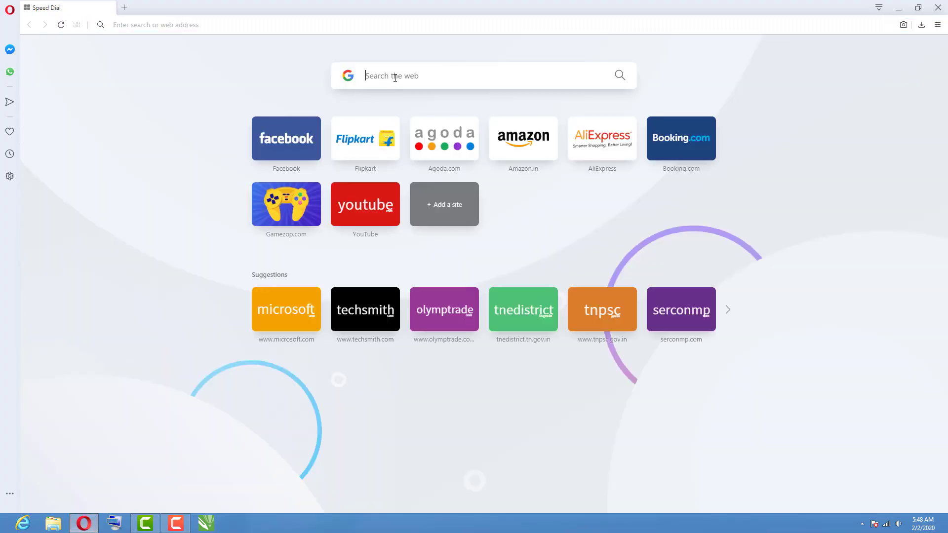
text(tn)
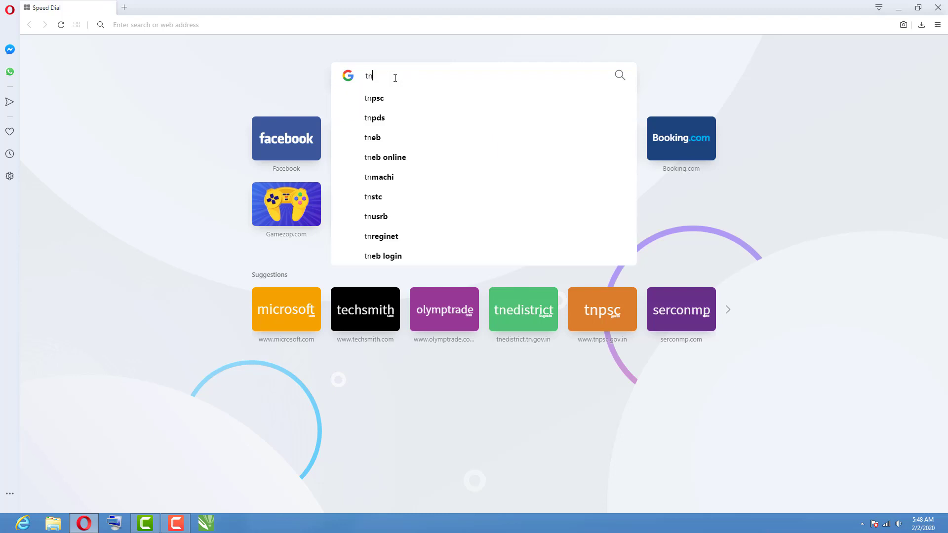
text(pds)
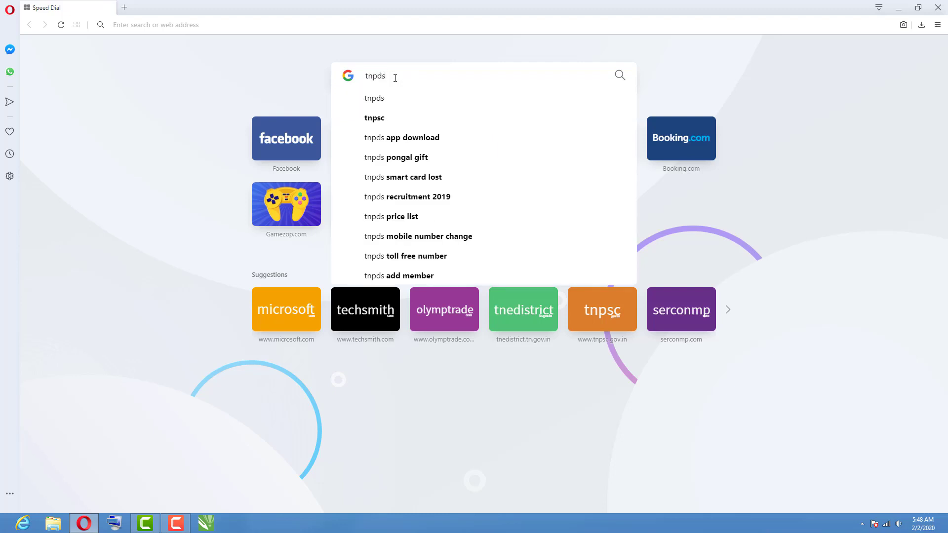
key(Return)
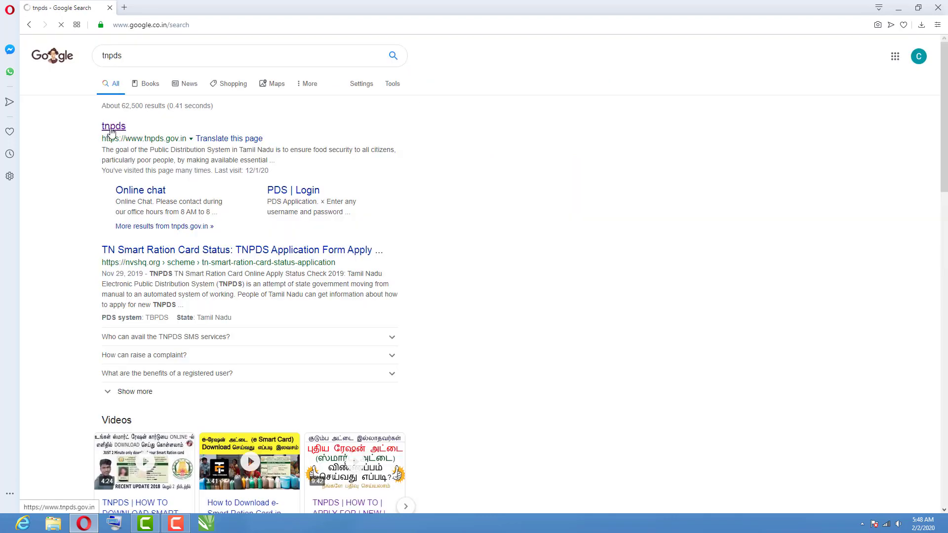
click(111, 130)
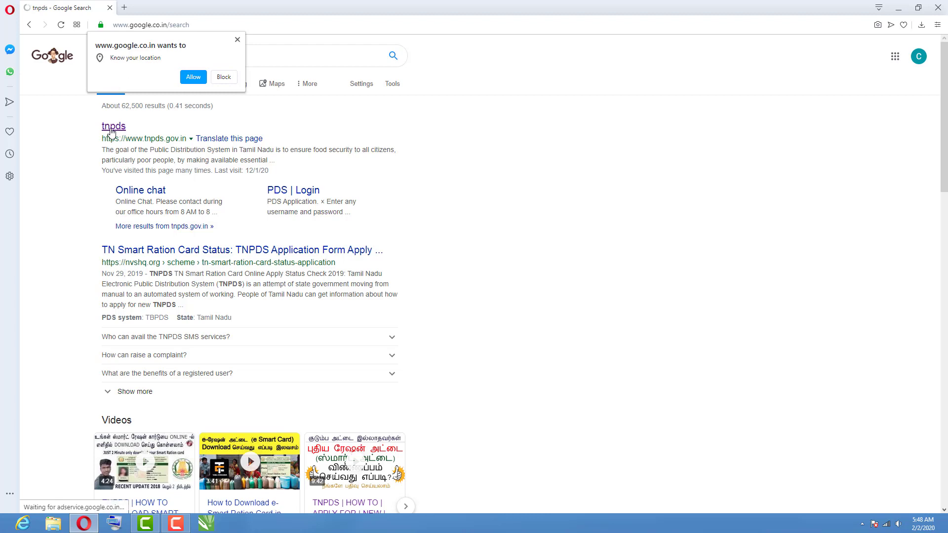
click(237, 41)
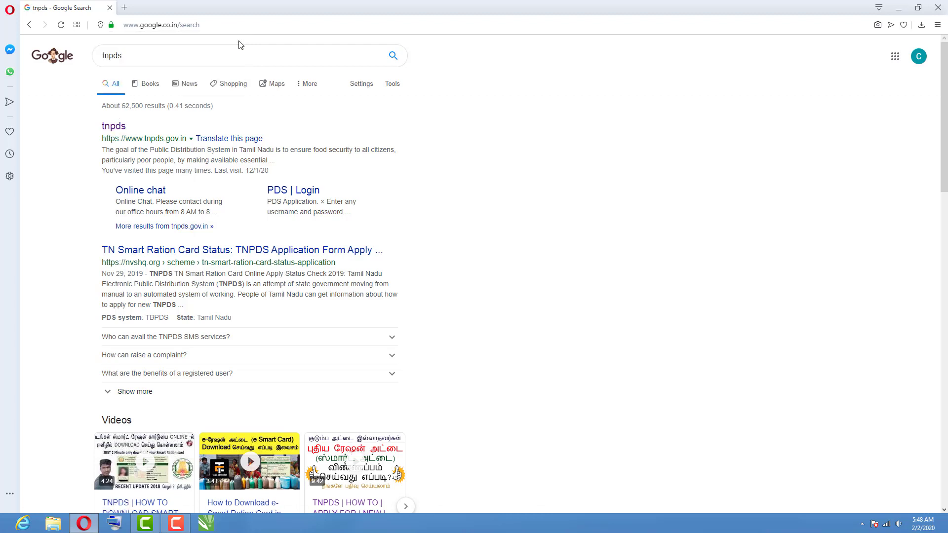
click(117, 130)
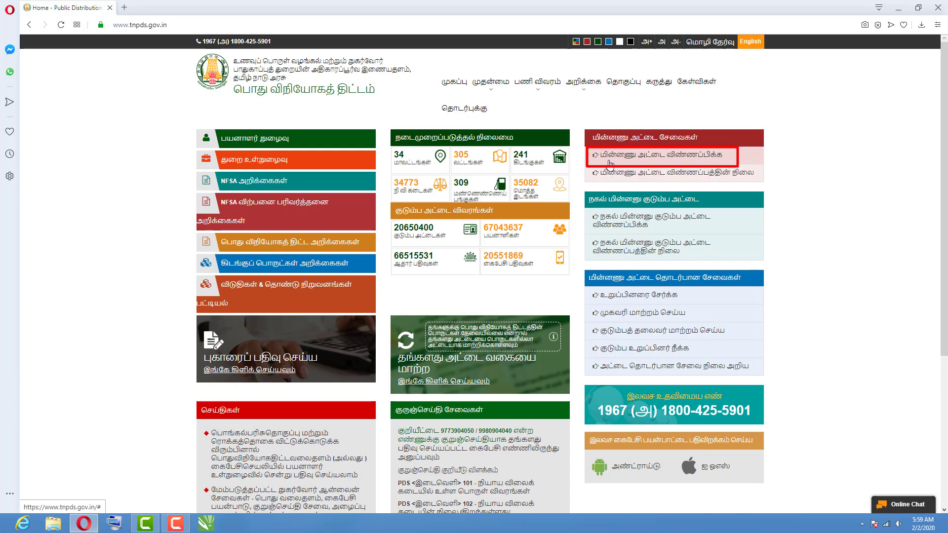
Open the new smart card application and enter the family head's English name with title Mr.
click(641, 157)
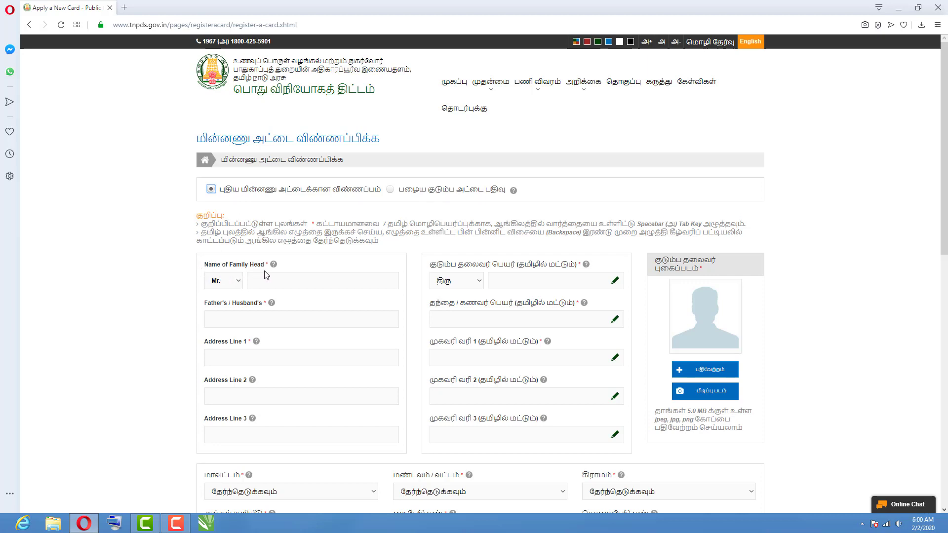
click(239, 281)
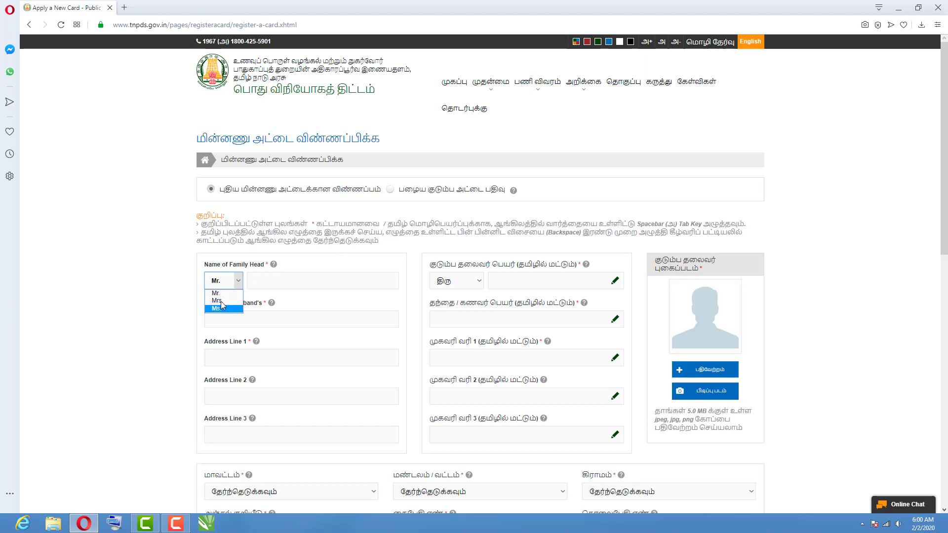
click(225, 294)
click(271, 282)
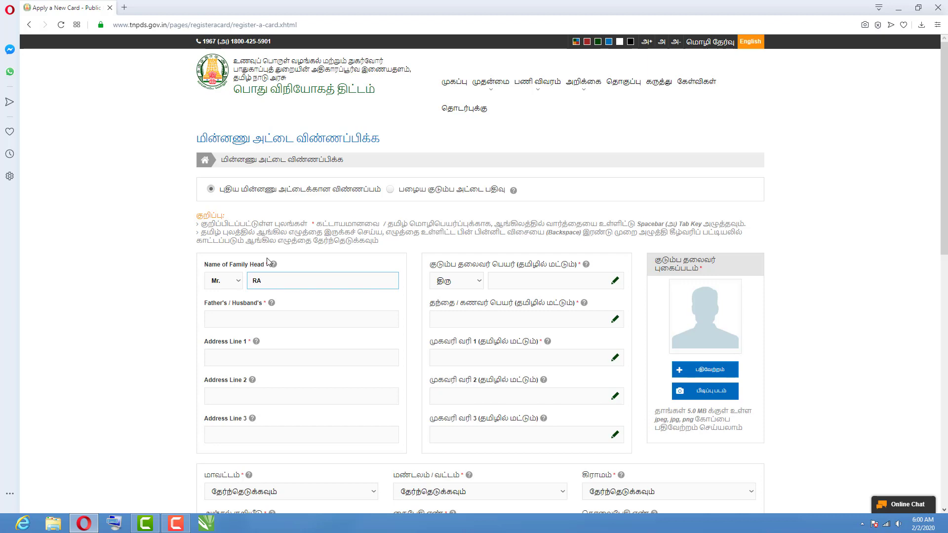
text(RADHAKRISHNAN)
Enter the family head's name in the Tamil name field and try the on-screen Tamil keyboard.
click(505, 282)
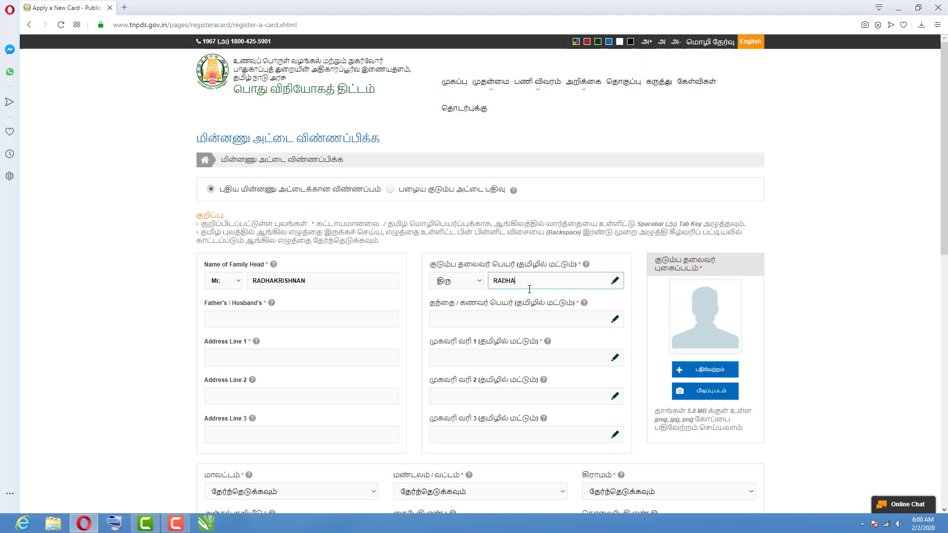
text(RADHAKRISHNAN)
click(233, 321)
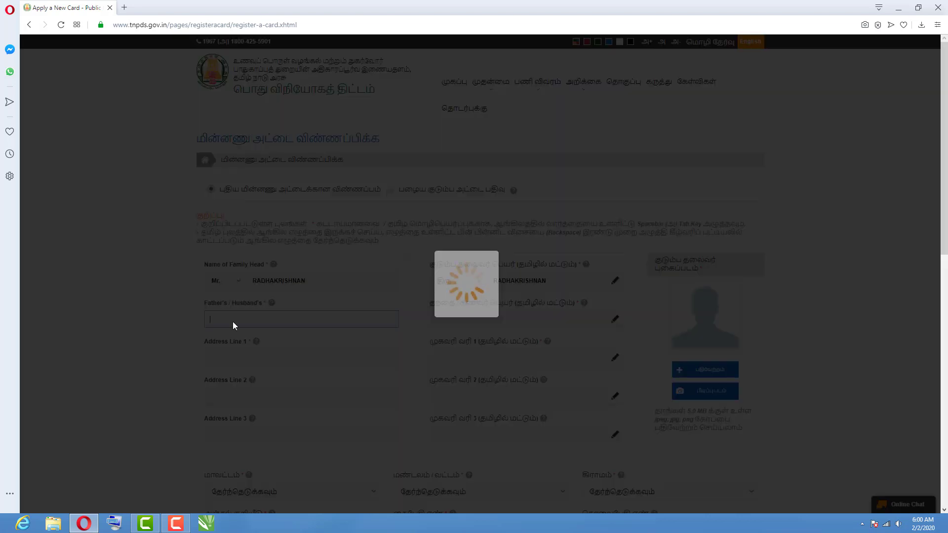
click(614, 281)
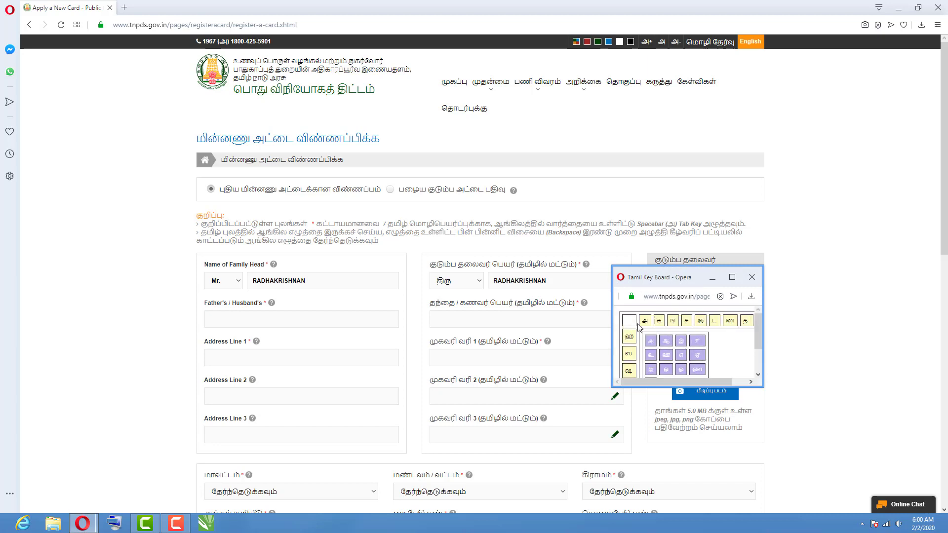
click(752, 277)
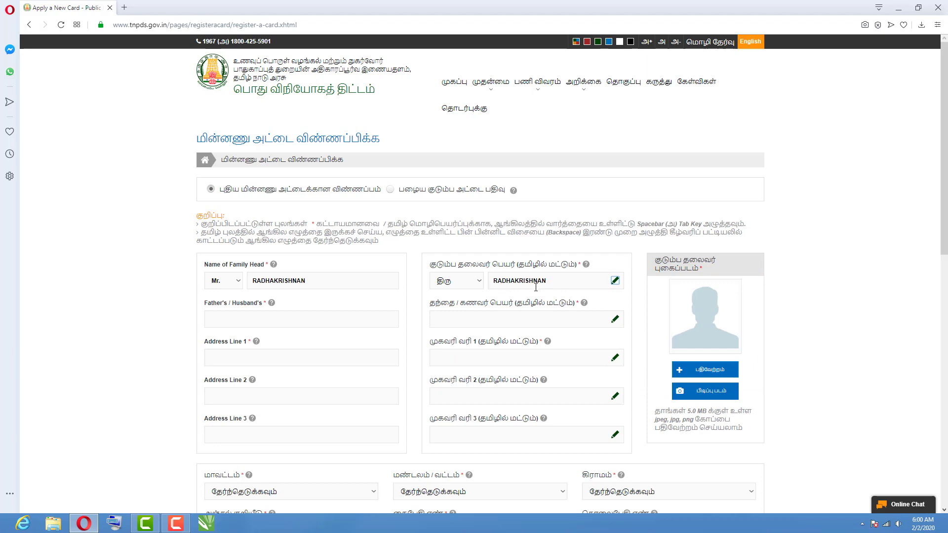
click(124, 7)
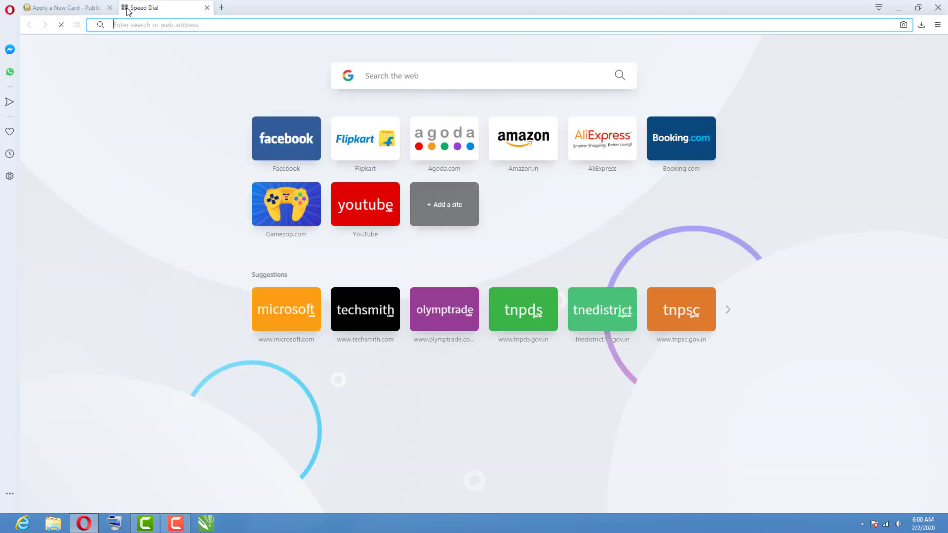
Search Google for 'GOOGLE ULLID' and open the Google Input Tools online try-it page.
click(408, 77)
text(GOO)
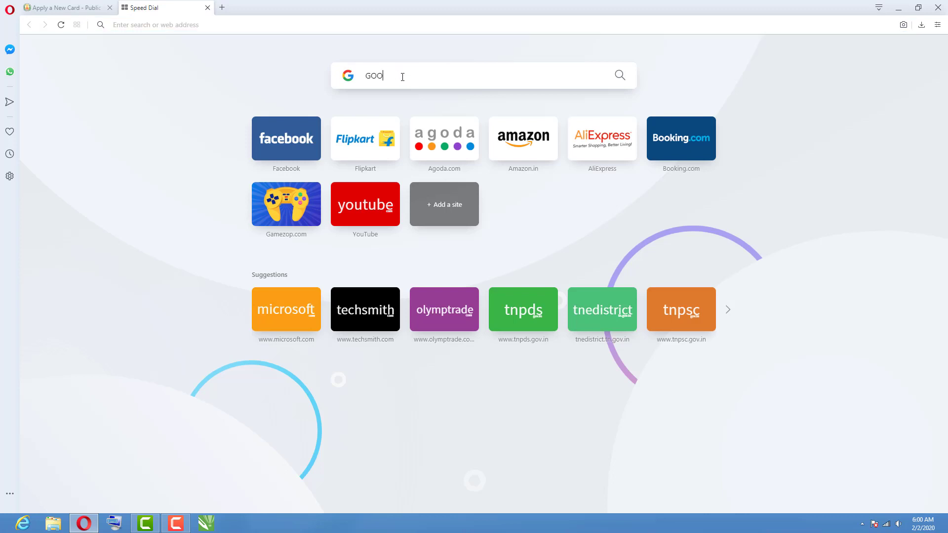
text(GLE)
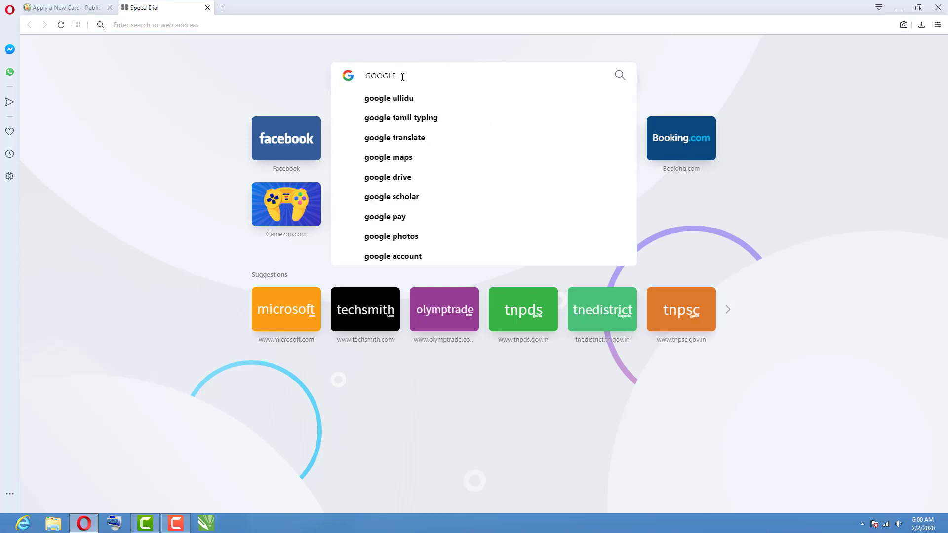
text( ULLI)
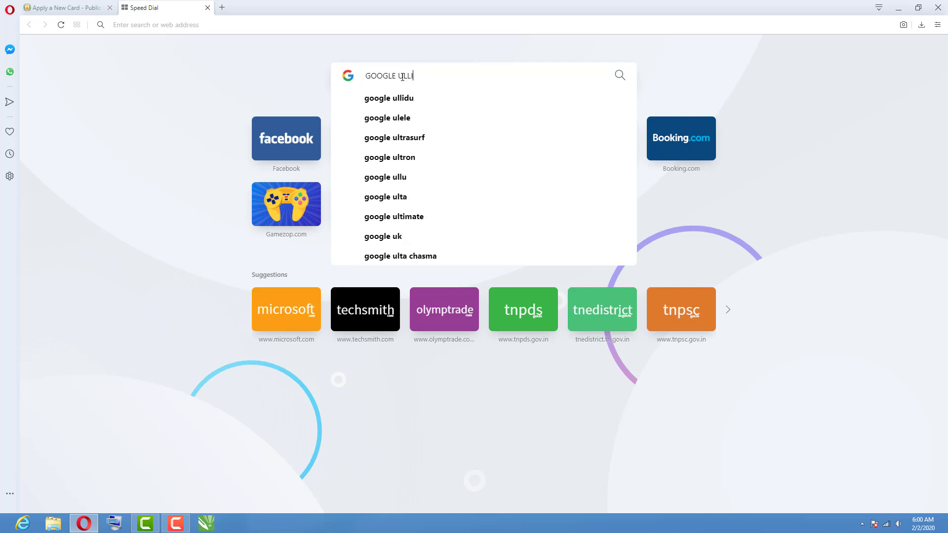
text(DE)
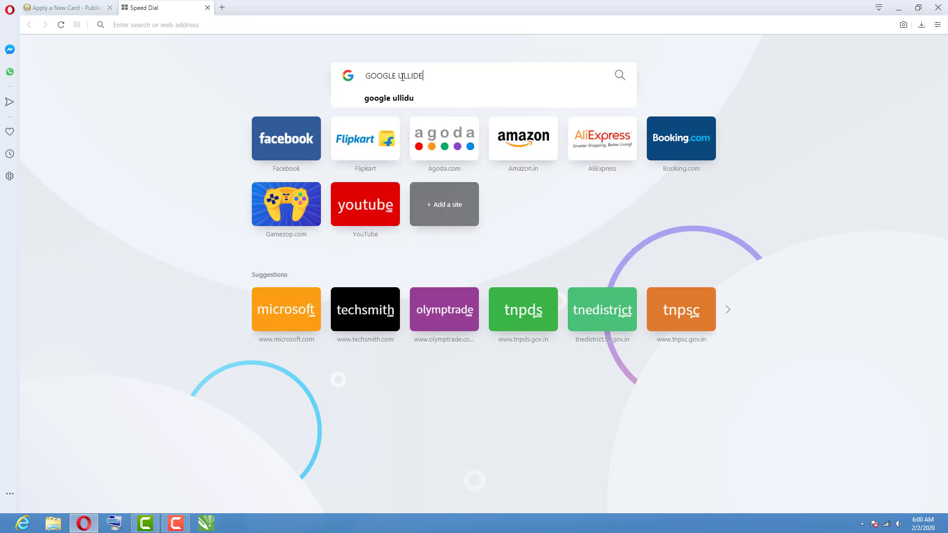
key(BackSpace)
key(Return)
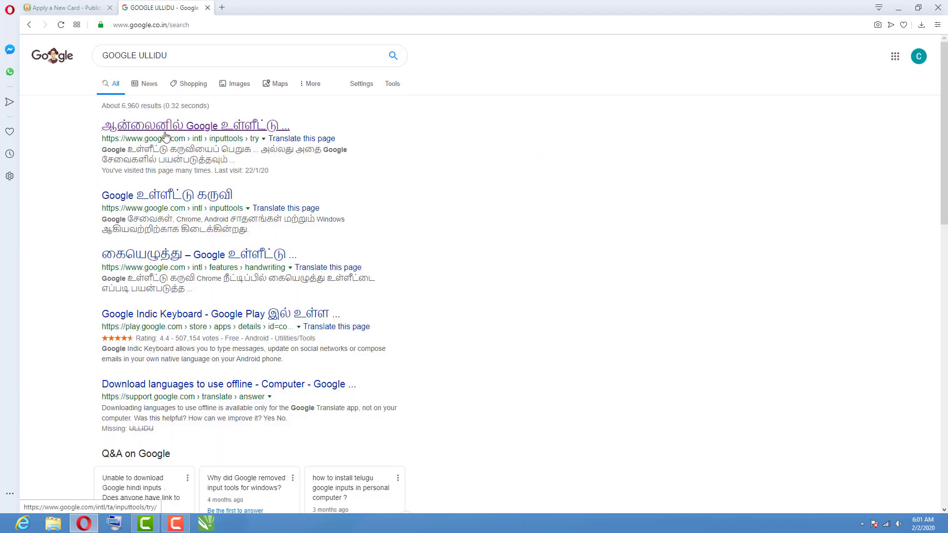
click(154, 133)
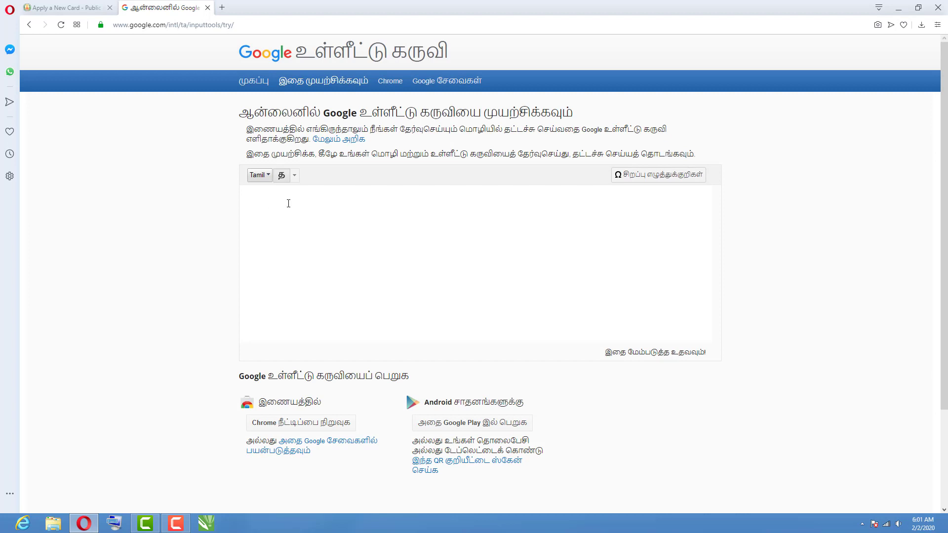
Transliterate the family head's name into Tamil script, copy it, and go back to the form.
text(RA)
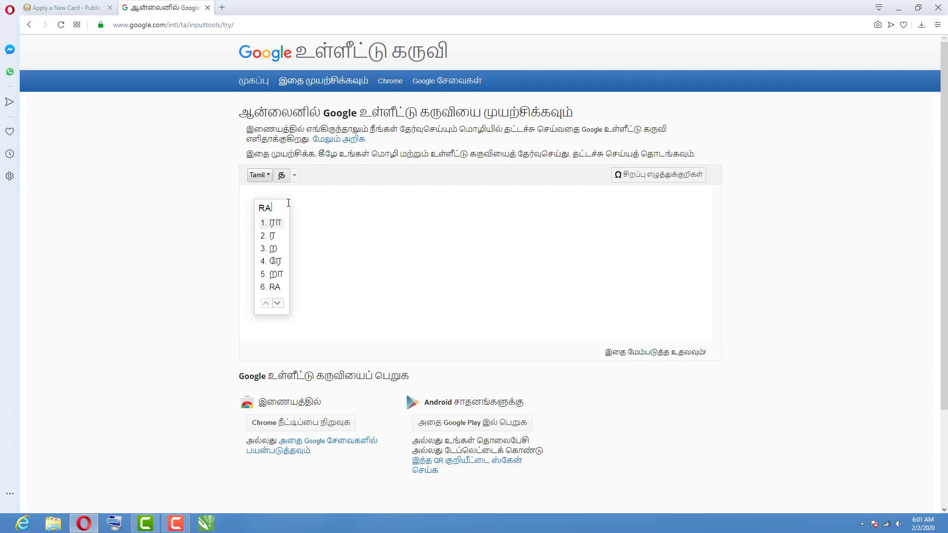
text(DHAKR)
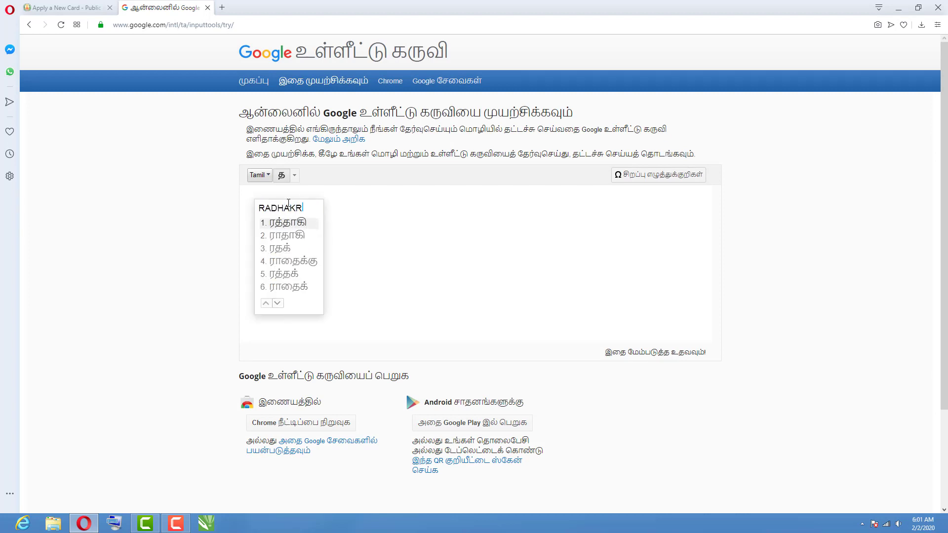
text(ISHNAN)
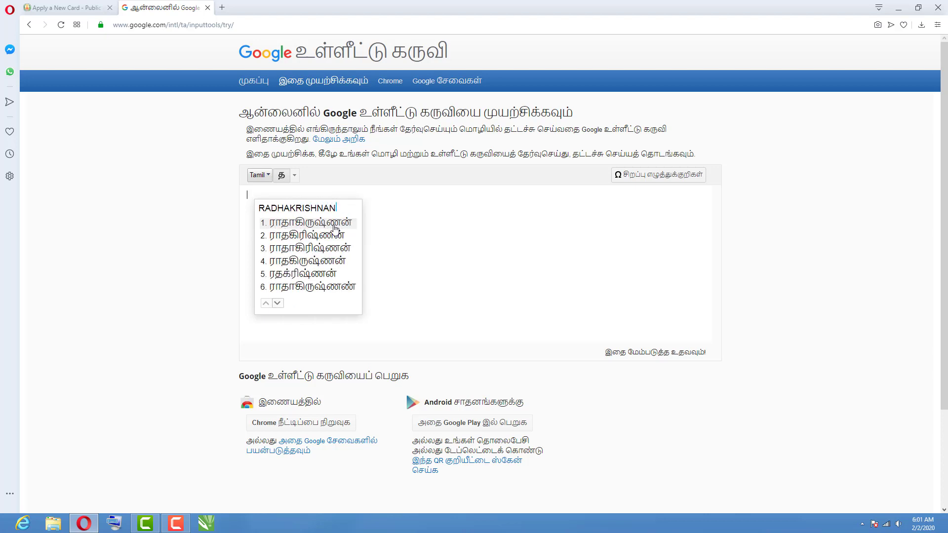
click(331, 226)
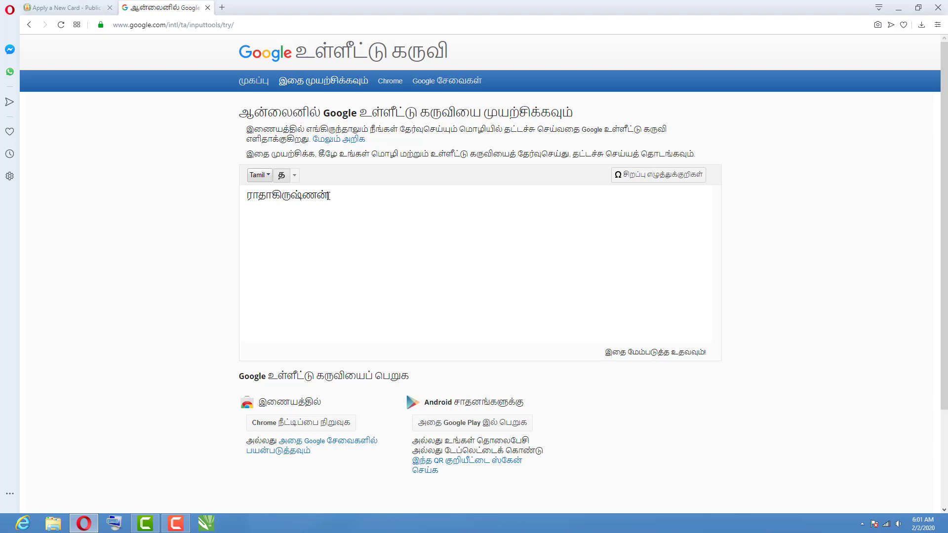
drag(329, 196, 254, 199)
click(331, 195)
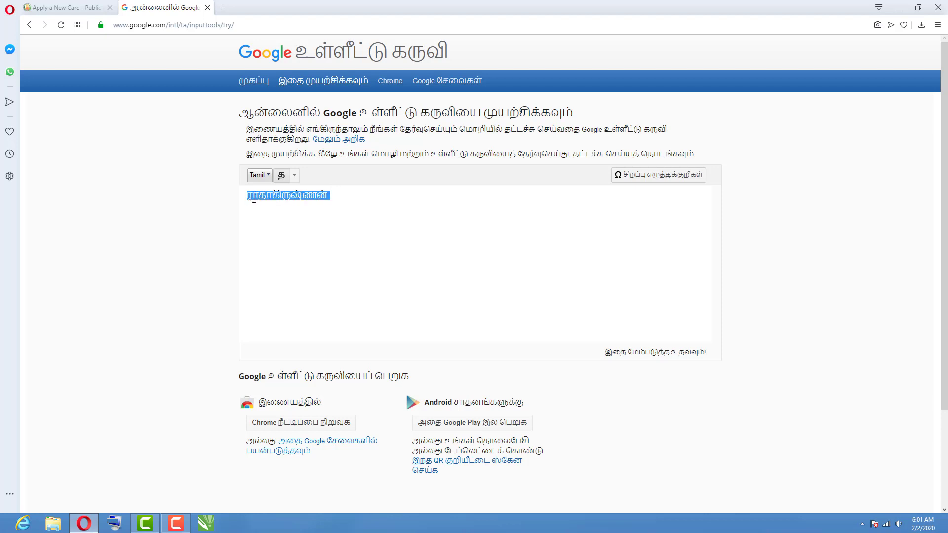
right_click(268, 198)
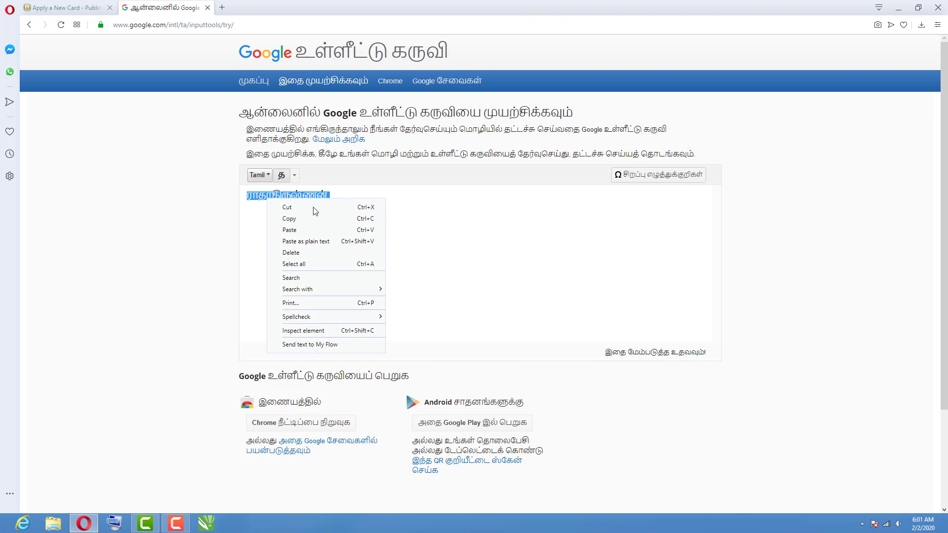
click(289, 218)
click(54, 7)
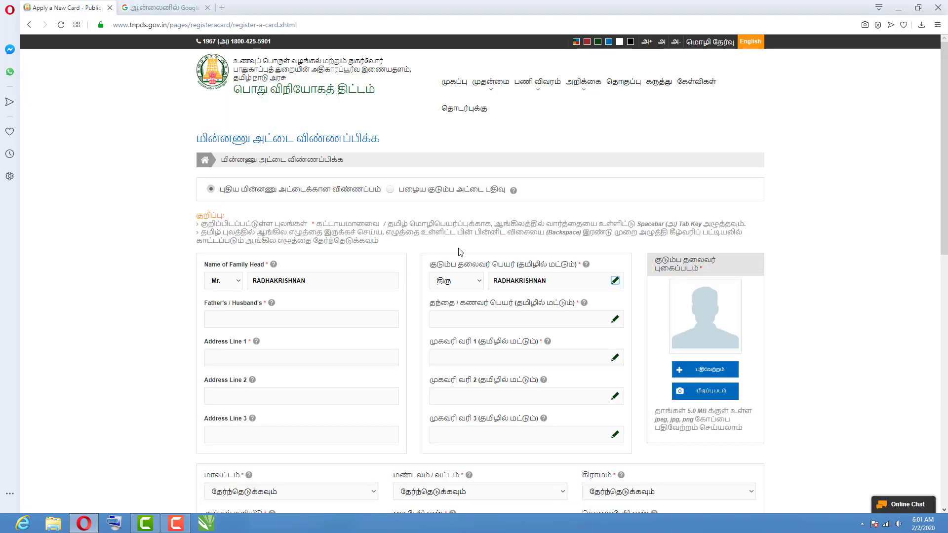
Replace the Tamil family-head name field's contents with the pasted Tamil name.
click(552, 279)
mouse_move(581, 262)
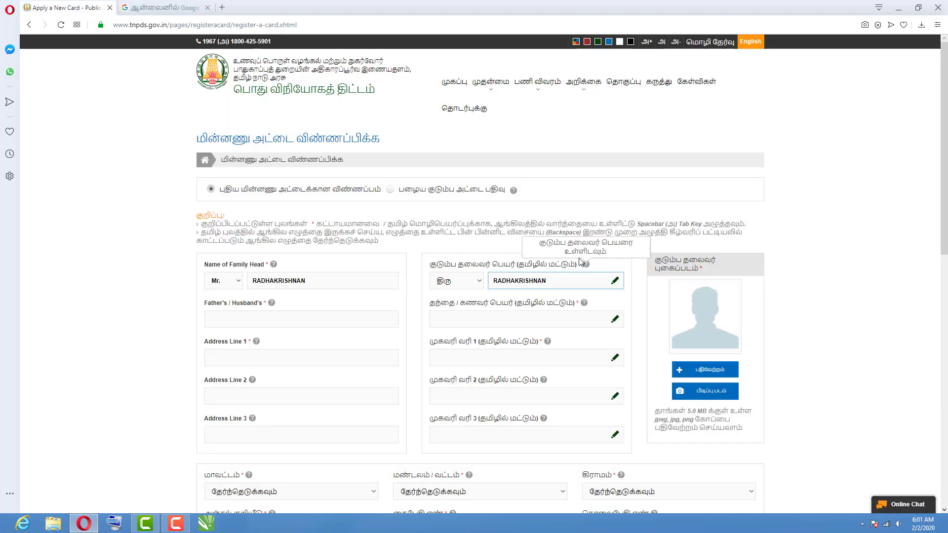
key(BackSpace)
key(BackSpace)
key(BackSpace)
key(BackSpace)
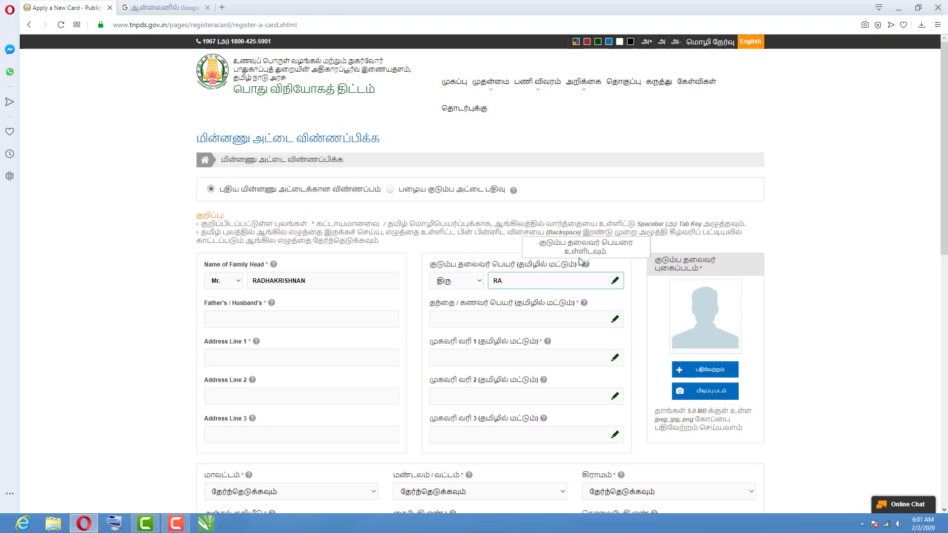
right_click(521, 282)
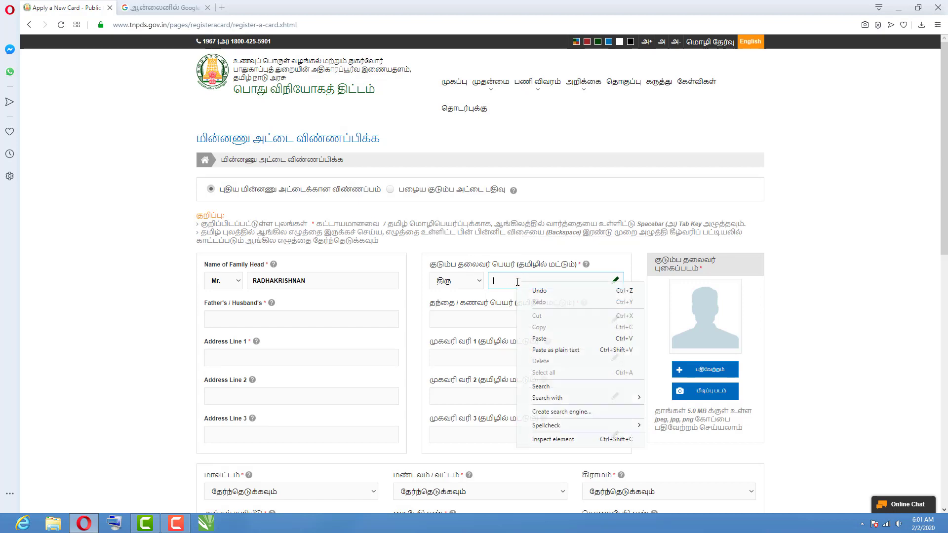
click(545, 336)
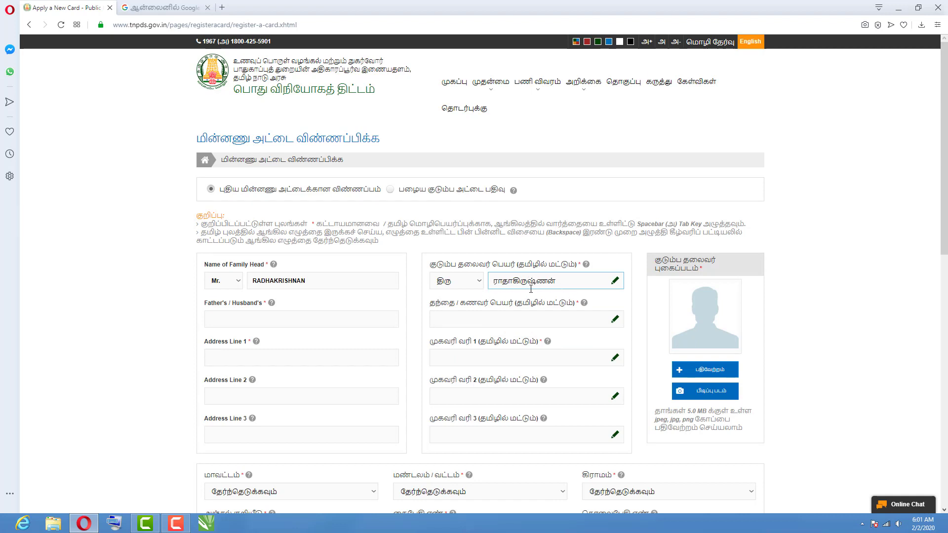
Enter the father's or husband's name in English on the form.
click(243, 323)
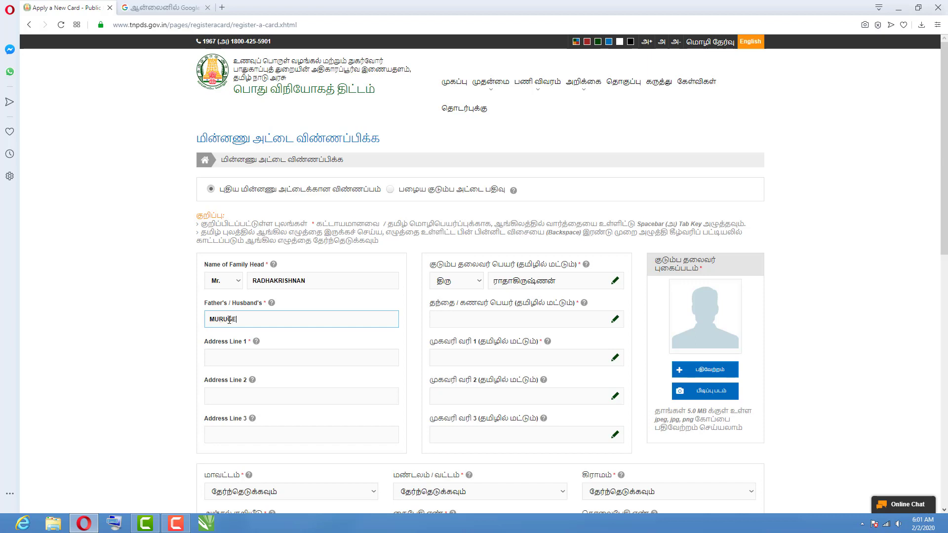
text(AN)
click(448, 322)
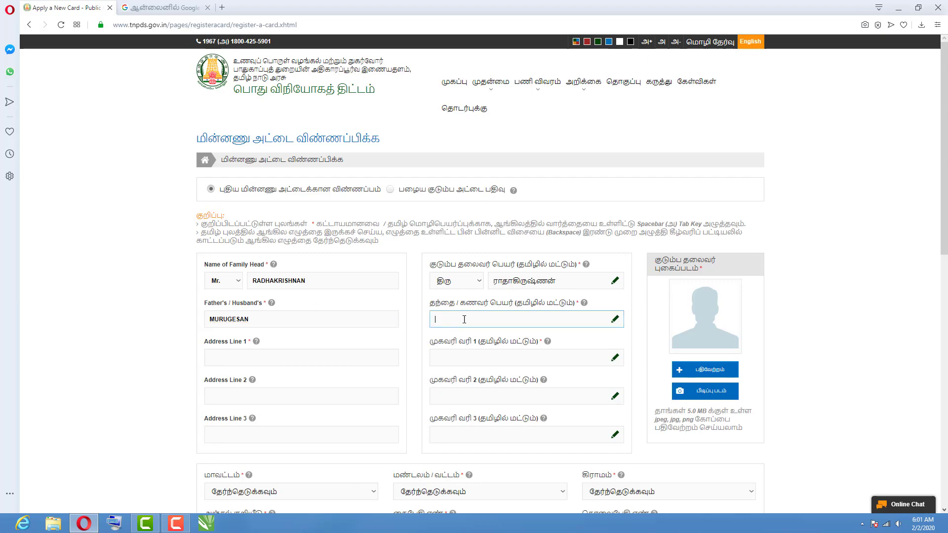
click(168, 8)
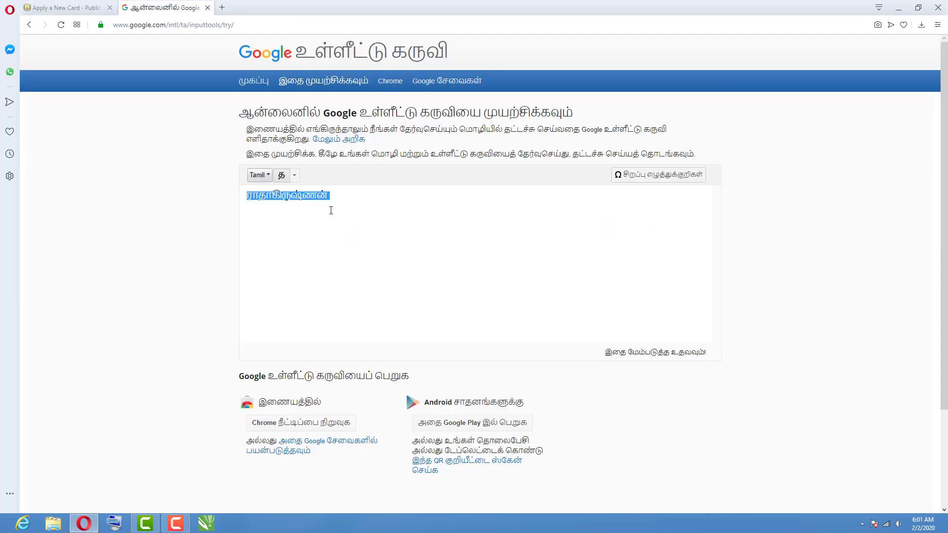
Clear the old text, transliterate the father's name into Tamil, and copy it.
key(BackSpace)
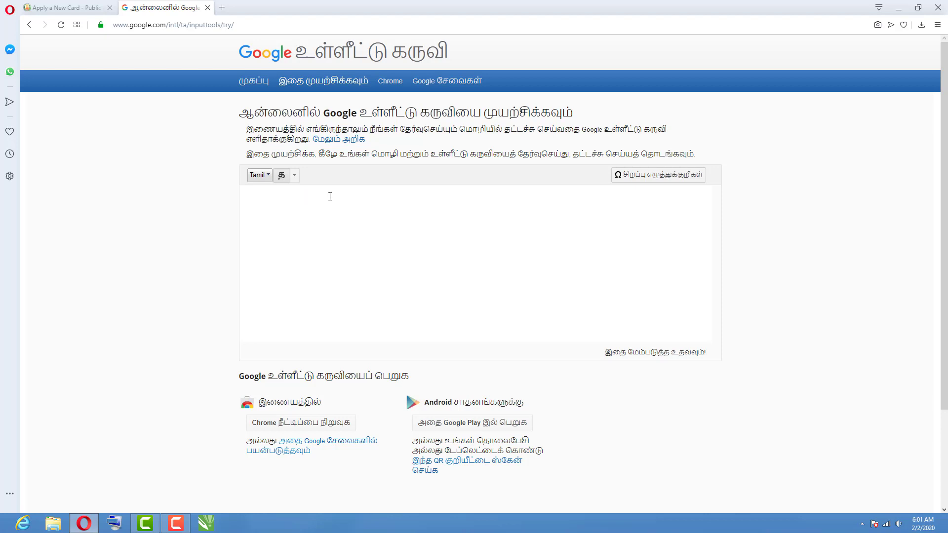
text(MURUGE)
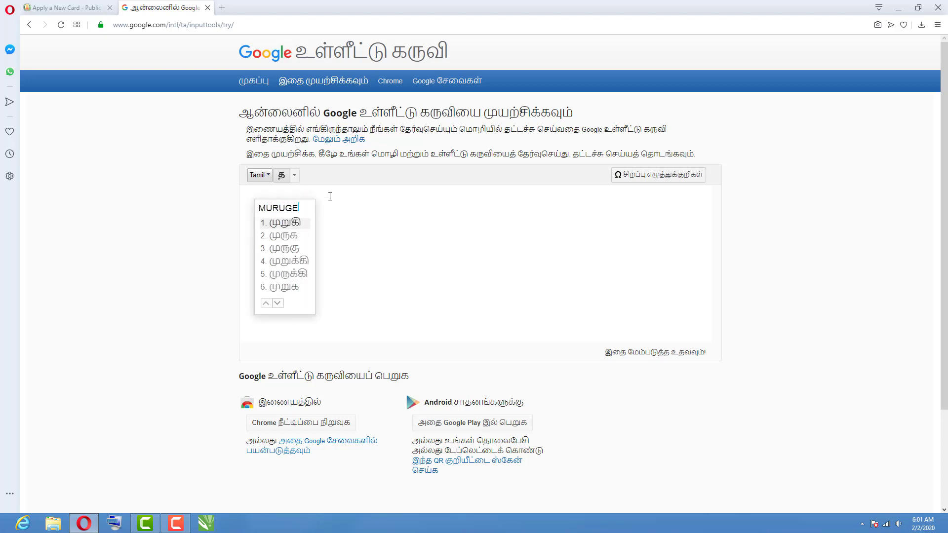
text(SAN)
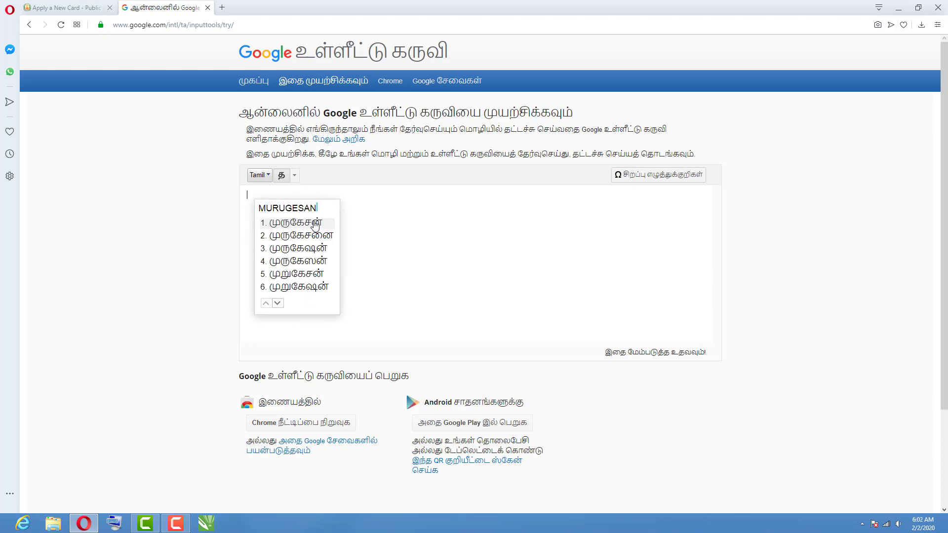
click(311, 223)
drag(297, 198, 240, 201)
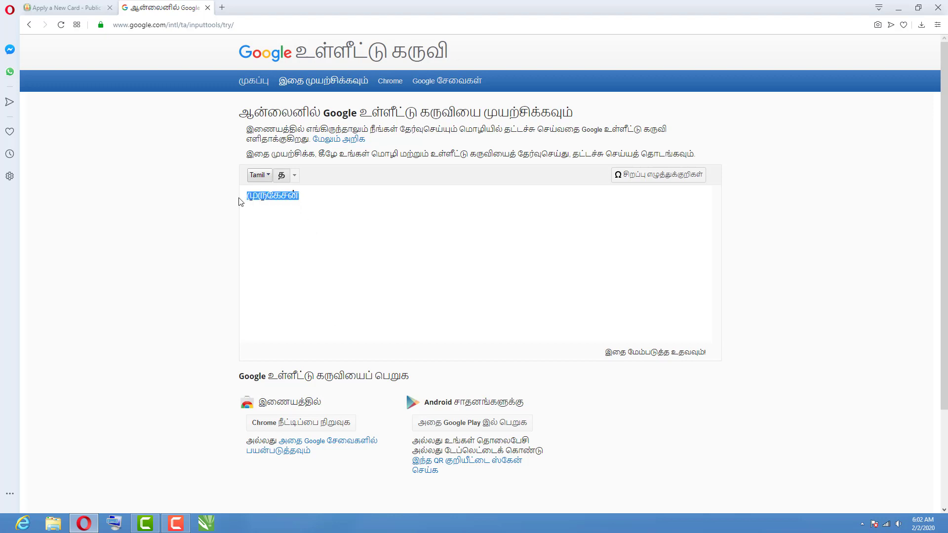
right_click(265, 198)
click(296, 240)
Paste the Tamil father's name into its field on the application form.
click(80, 9)
right_click(450, 320)
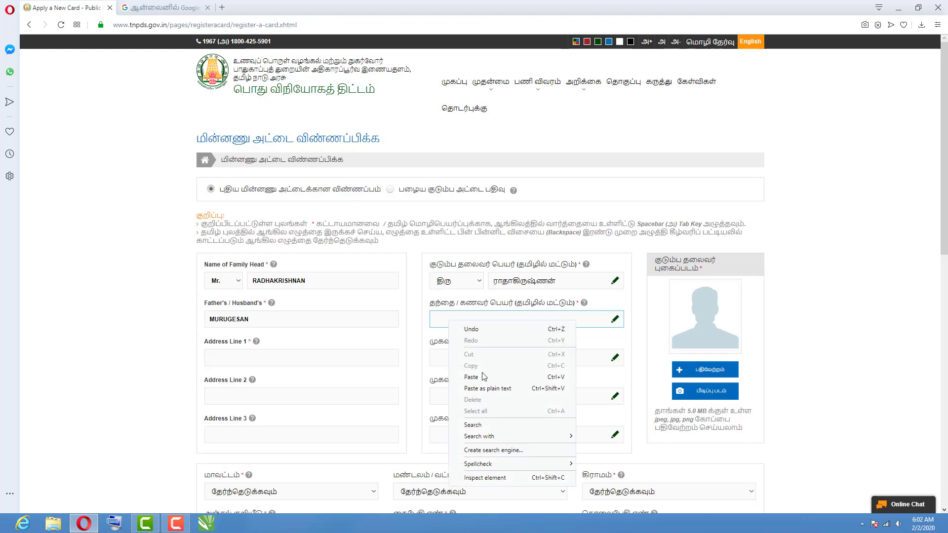
click(480, 381)
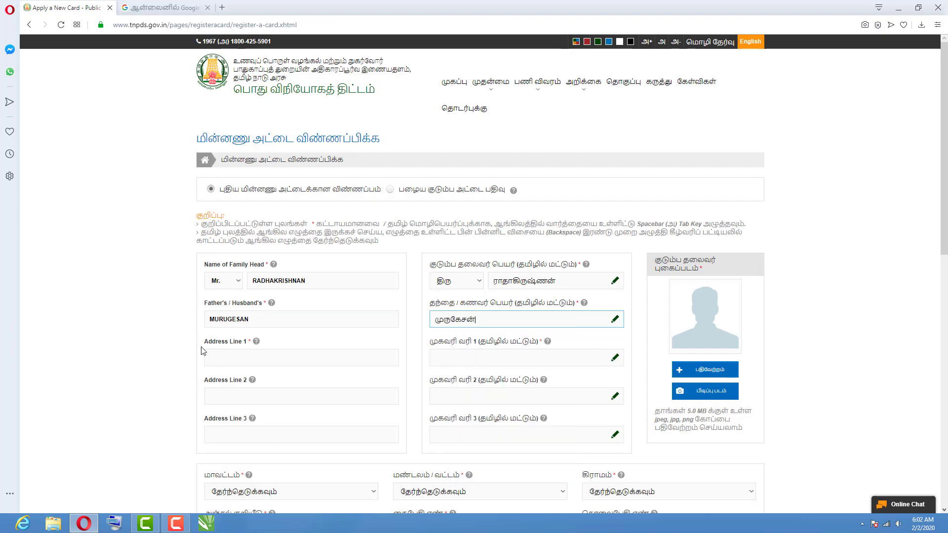
Fill in the English Address Line 1 with the house number and street.
click(276, 352)
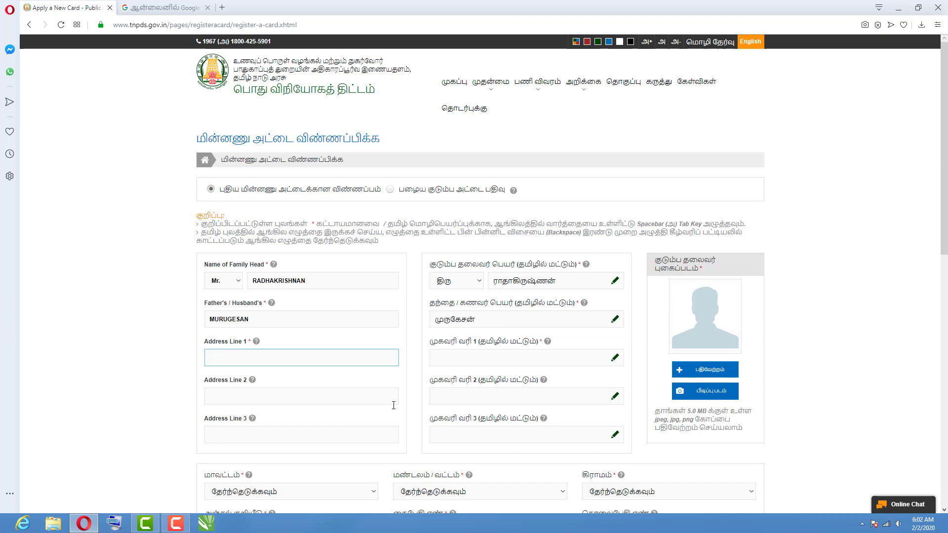
click(235, 359)
text(5/10)
key(BackSpace)
key(BackSpace)
key(BackSpace)
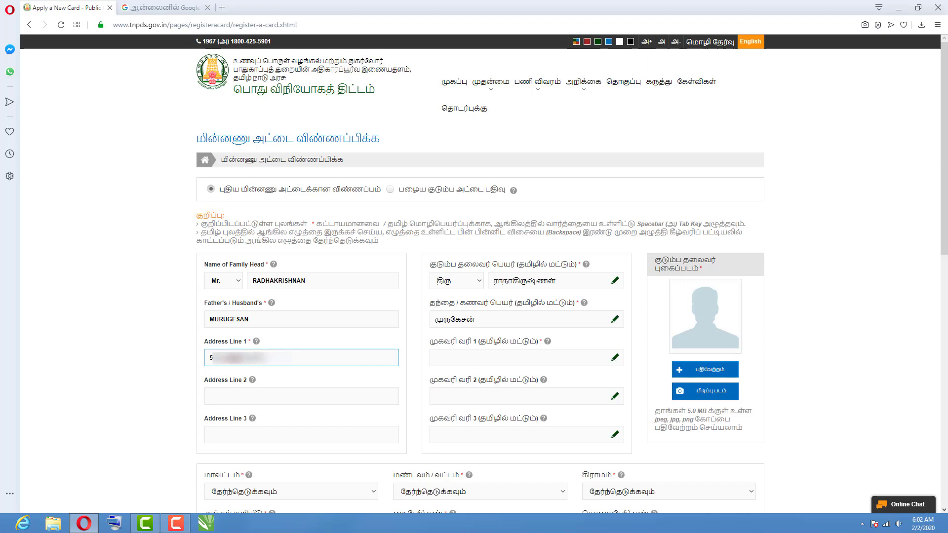
Start the Tamil address line 1 with the house number, keeping it as plain digits.
click(444, 357)
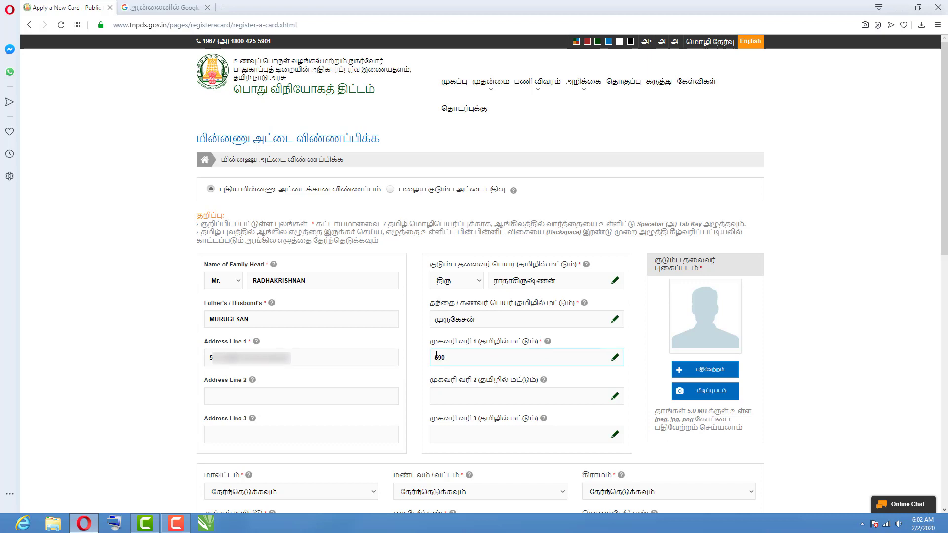
text(590)
key(space)
key(BackSpace)
key(BackSpace)
text(,)
key(BackSpace)
key(BackSpace)
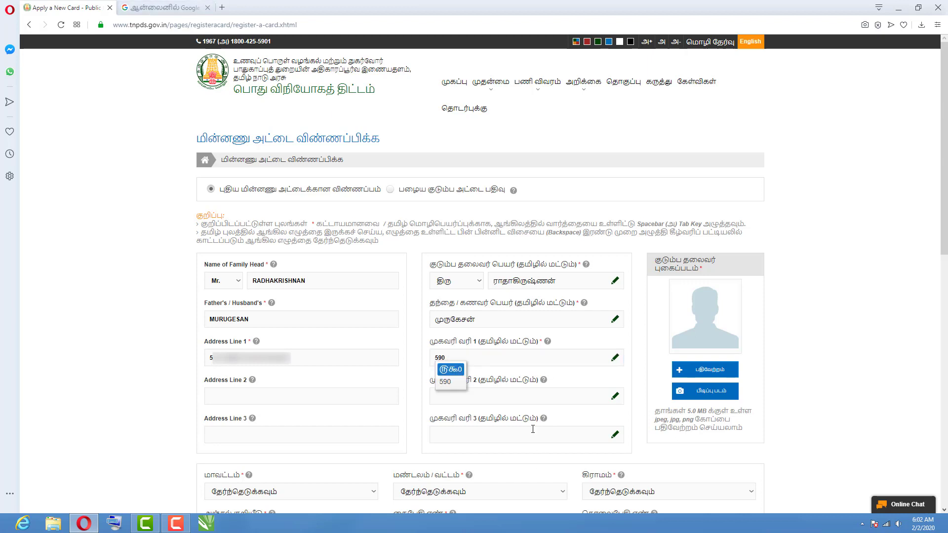
Replace the old text in Google Input Tools with the rest of the address transliterated into Tamil.
click(184, 7)
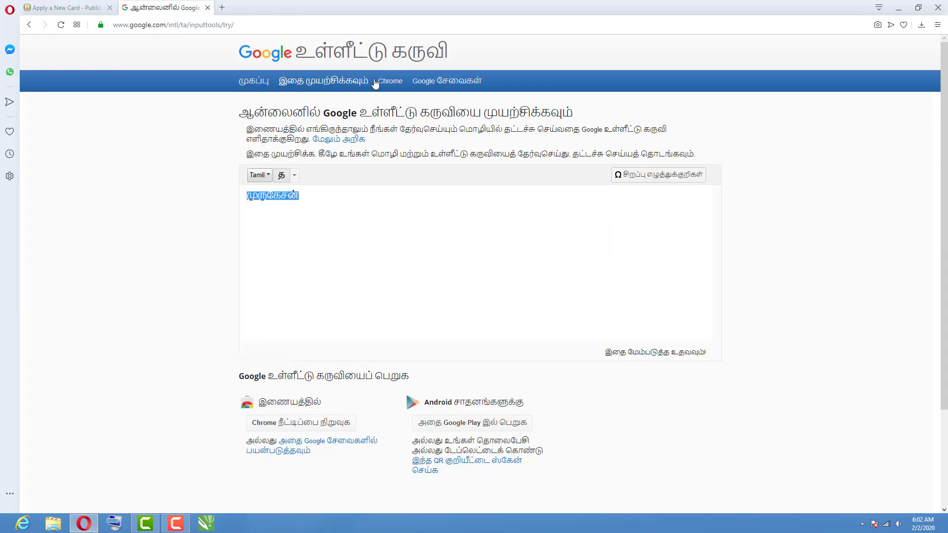
drag(341, 205, 226, 214)
key(BackSpace)
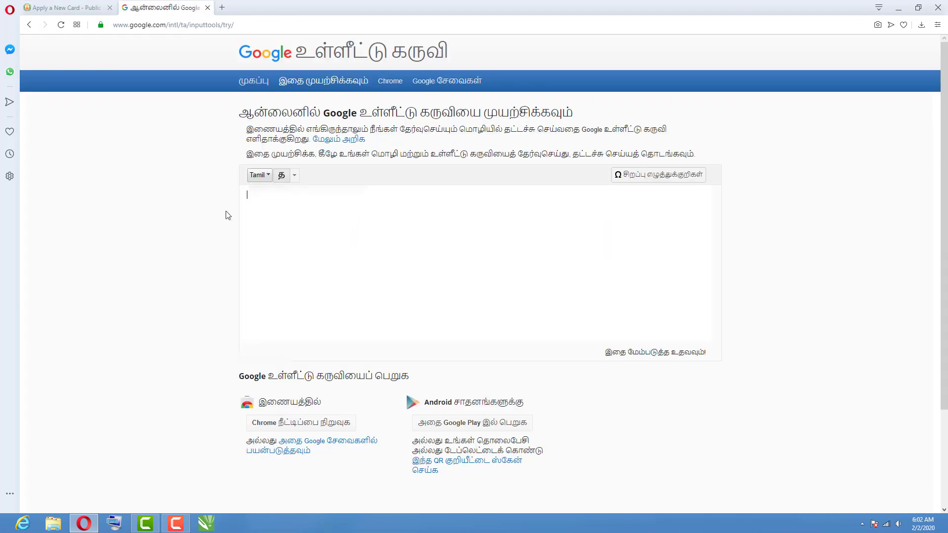
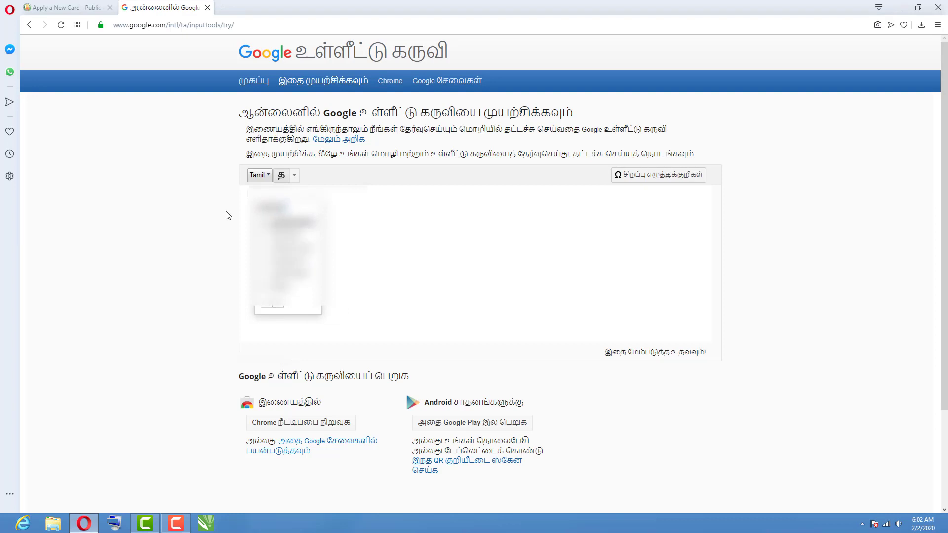
key(space)
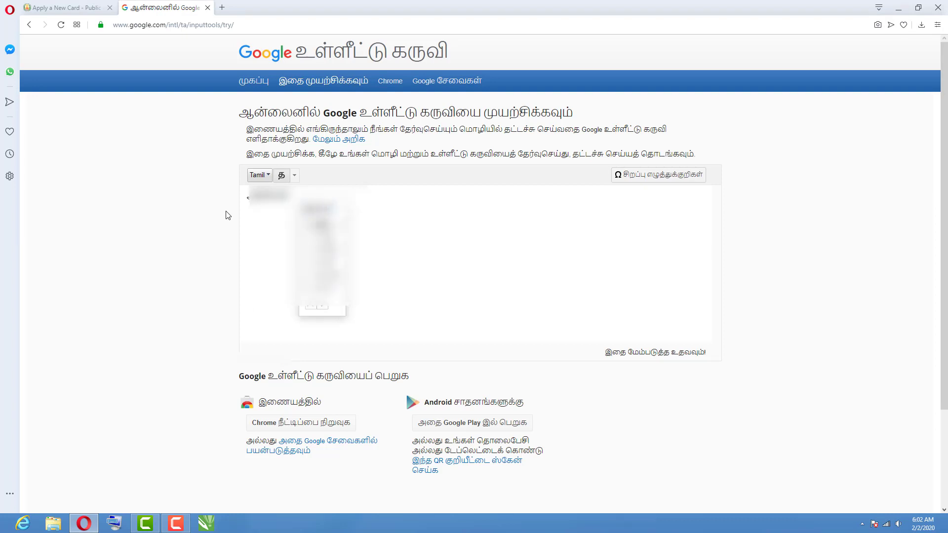
key(space)
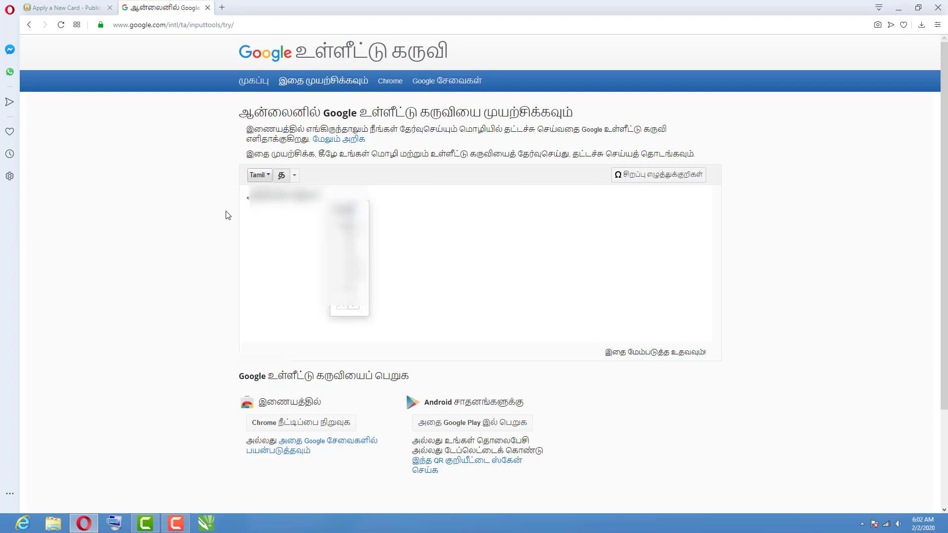
key(space)
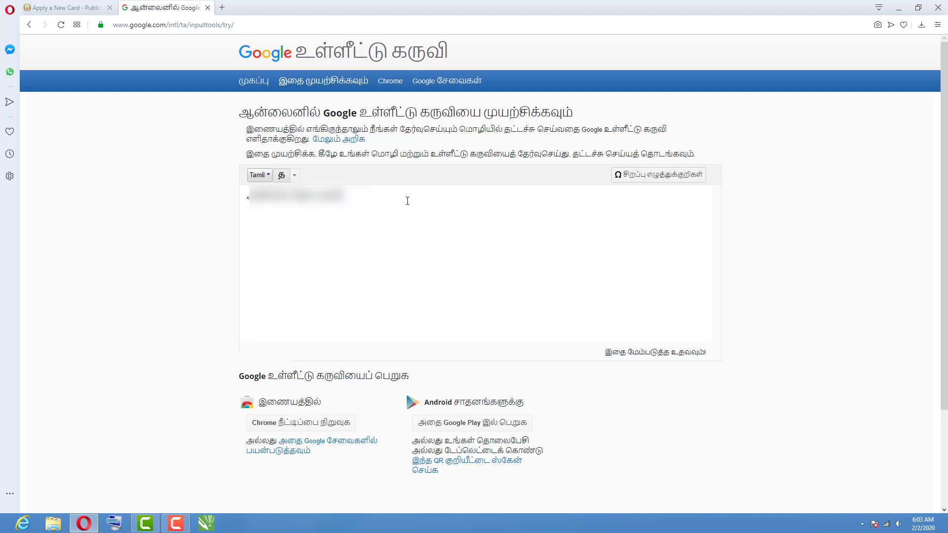
Copy the Tamil address text and return to the application form.
drag(348, 196, 249, 197)
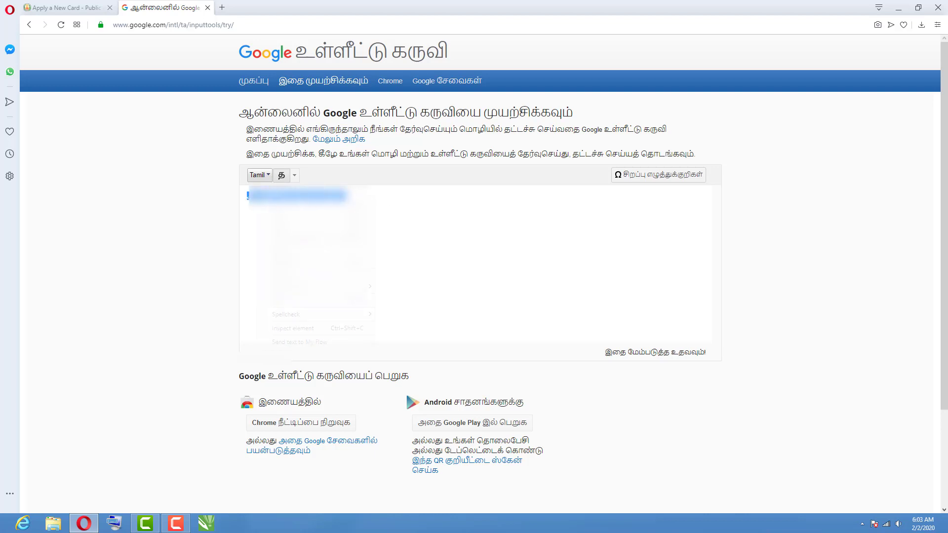
right_click(256, 195)
click(291, 216)
click(92, 8)
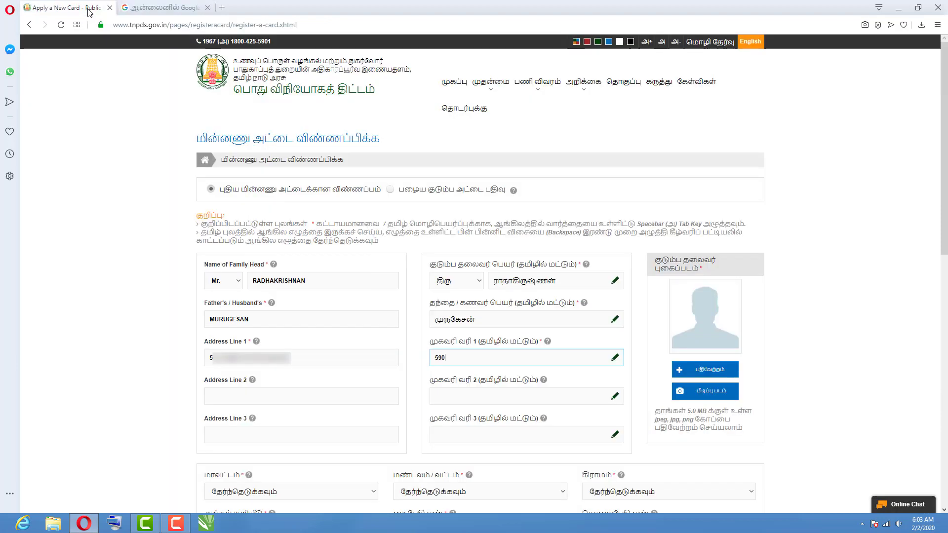
Paste the Tamil address into Tamil address line 1 and enter the locality in English Address Line 2.
right_click(459, 355)
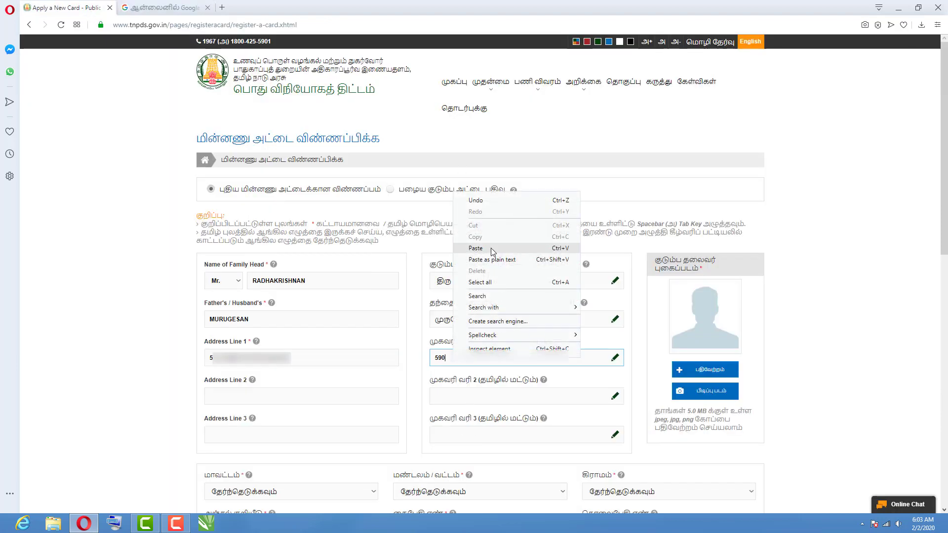
click(489, 250)
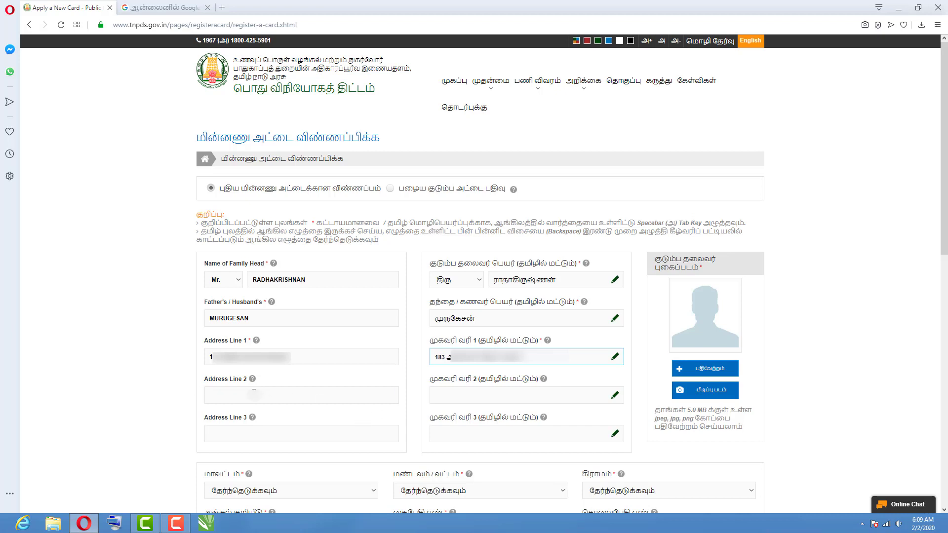
click(253, 392)
text(ANNA)
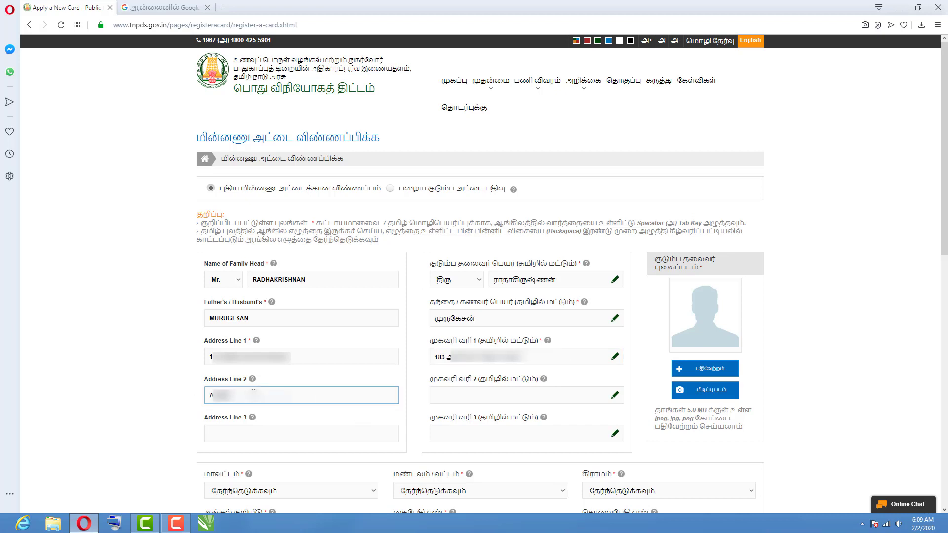
text( NAGAR)
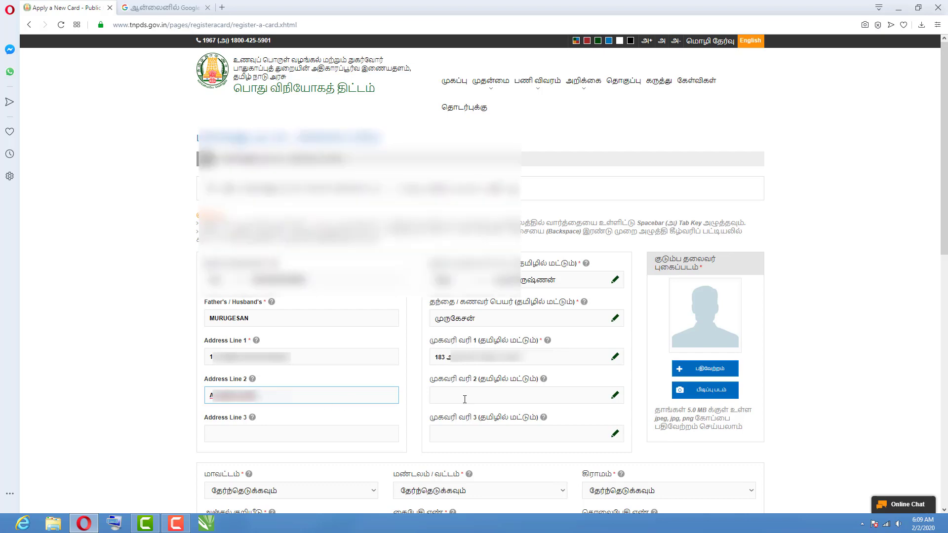
Paste the Tamil text into Tamil address line 3, trimming a trailing character.
right_click(466, 297)
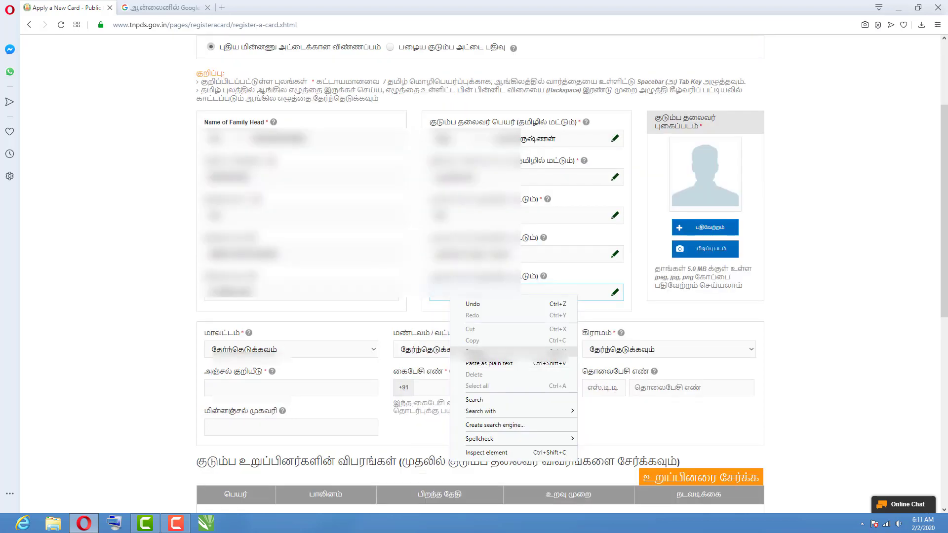
click(482, 350)
key(BackSpace)
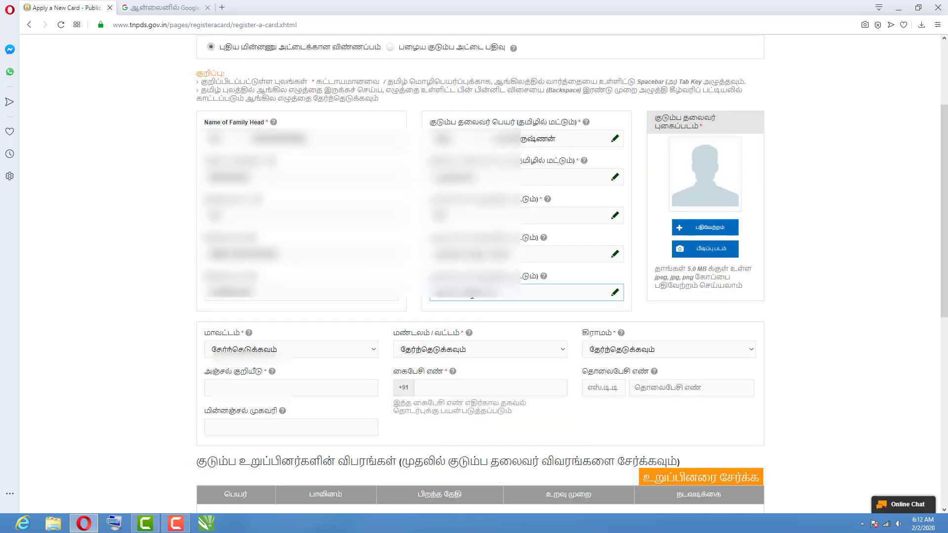
click(273, 348)
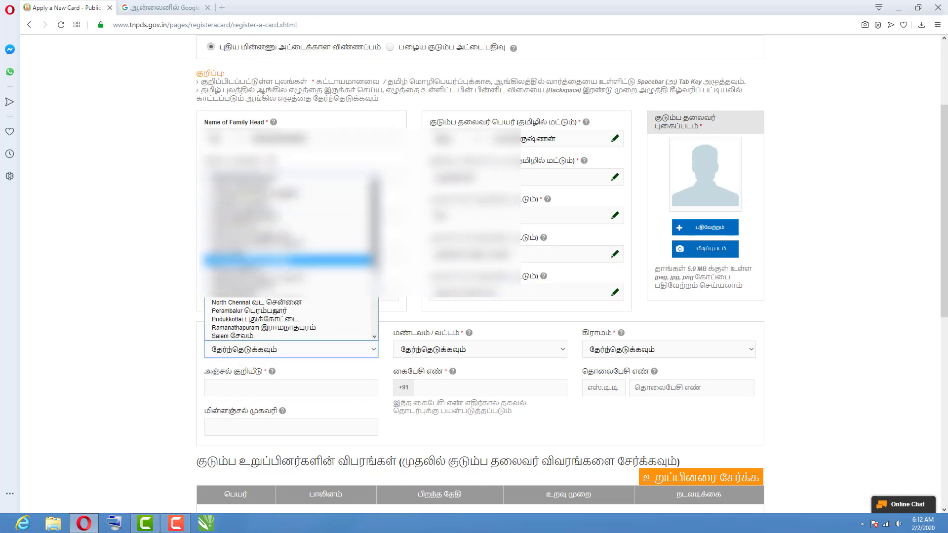
Choose the applicant's district, then its taluk, then the village from their dropdown lists.
scroll(289, 239, down, 1)
scroll(289, 239, down, 2)
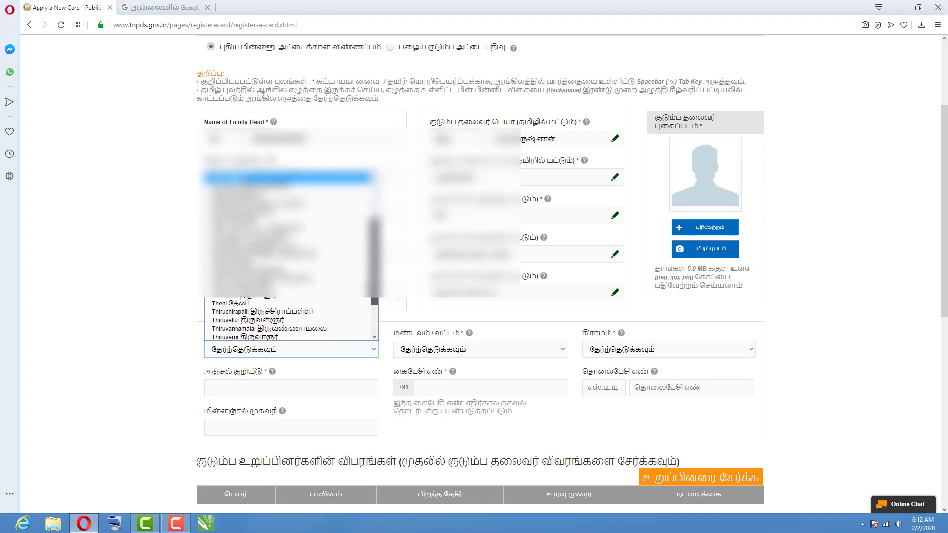
click(259, 252)
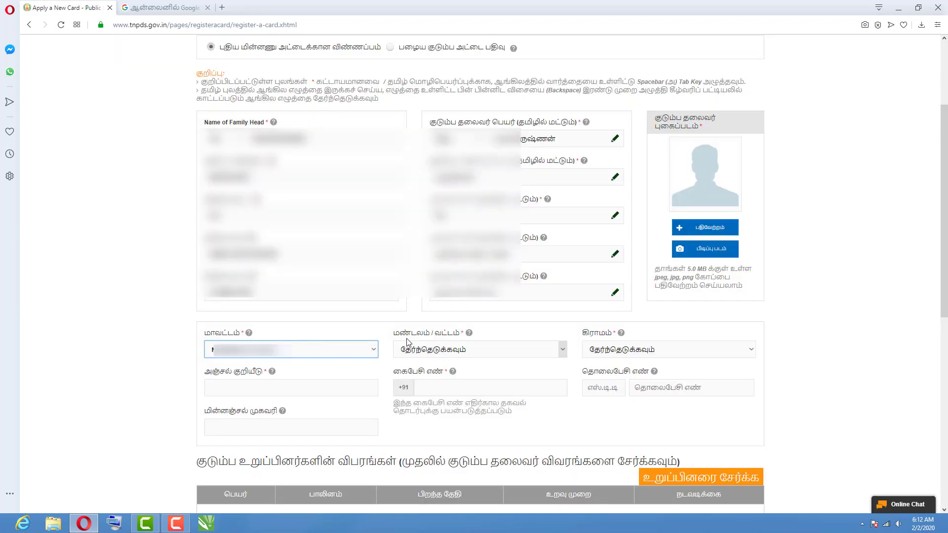
click(451, 352)
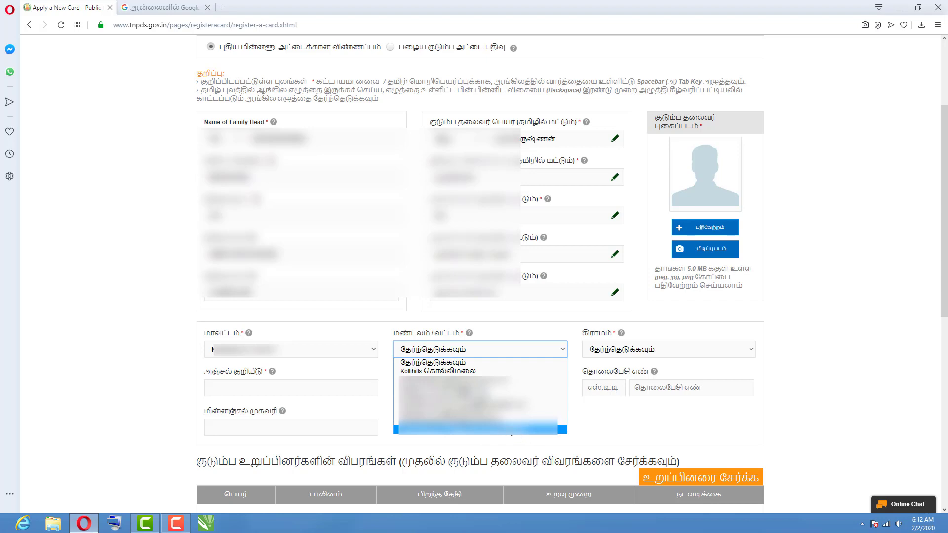
click(428, 432)
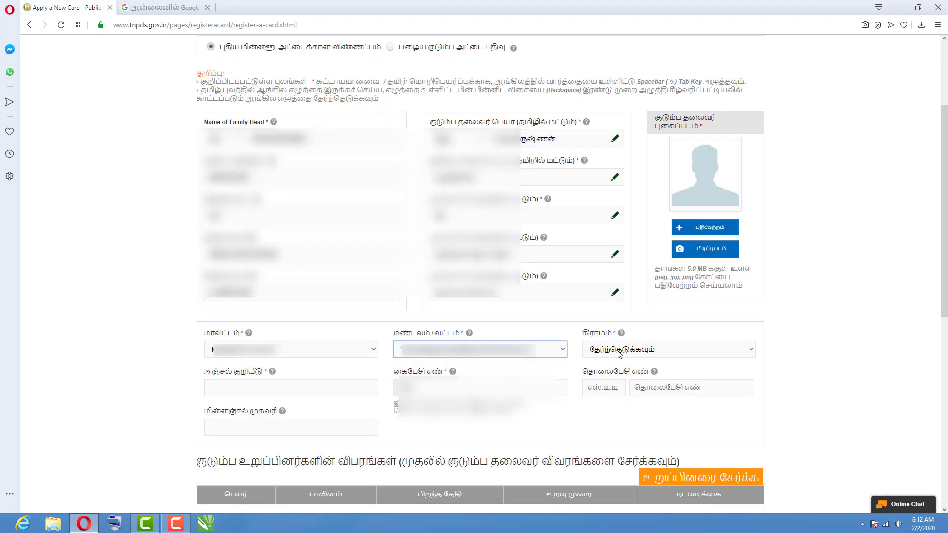
click(617, 351)
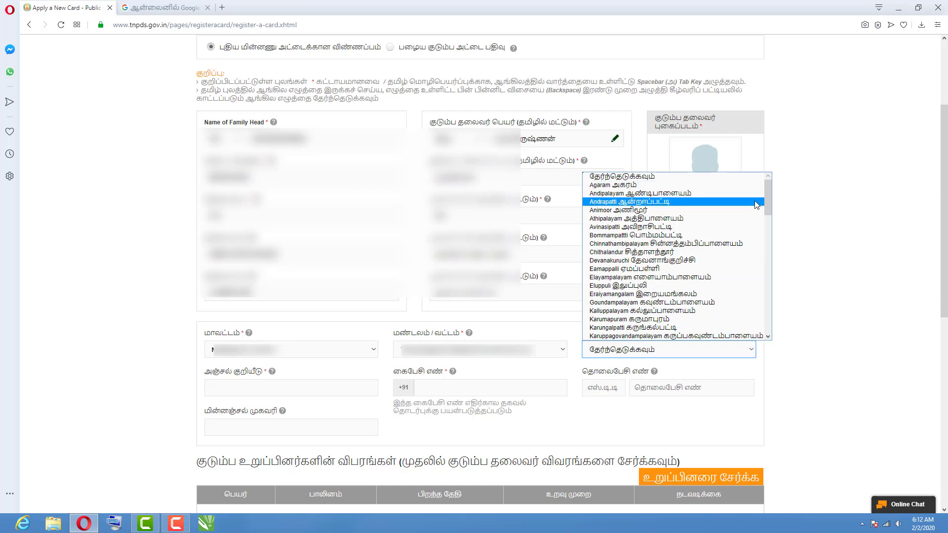
drag(771, 203, 771, 313)
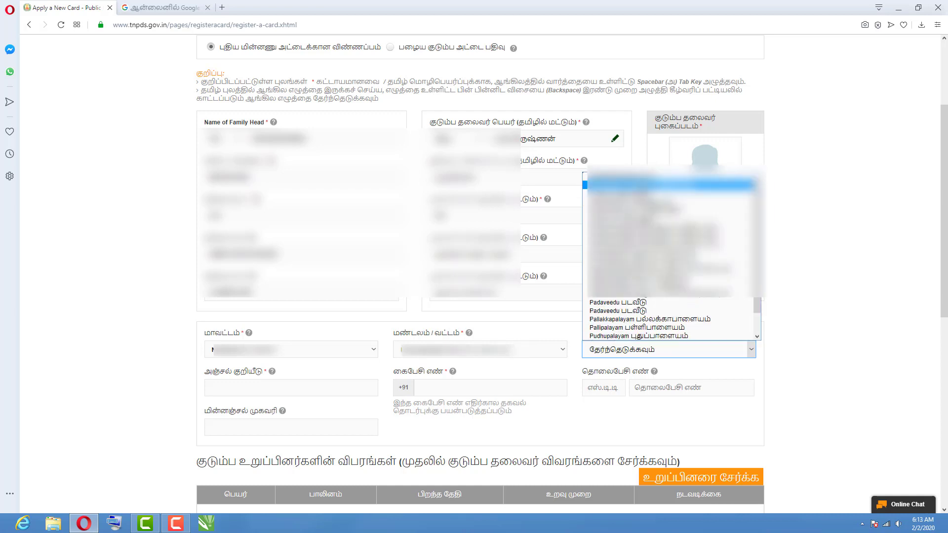
click(666, 184)
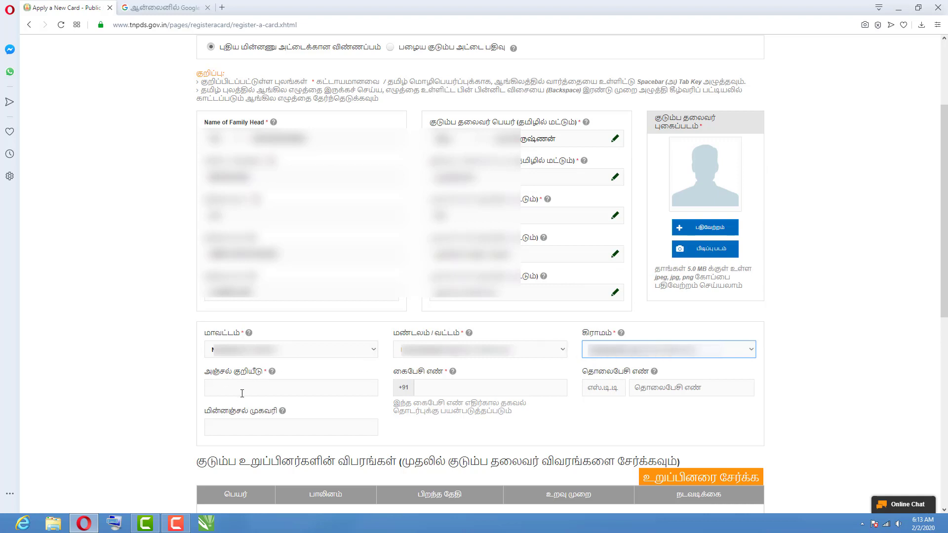
Enter the family head's PIN code and mobile number, then scroll to the family members section.
click(267, 390)
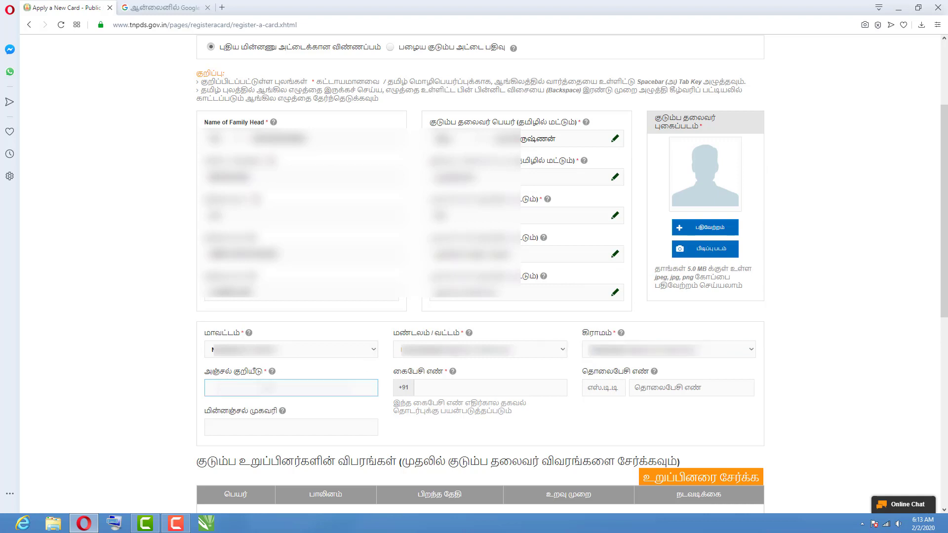
text(63)
click(439, 392)
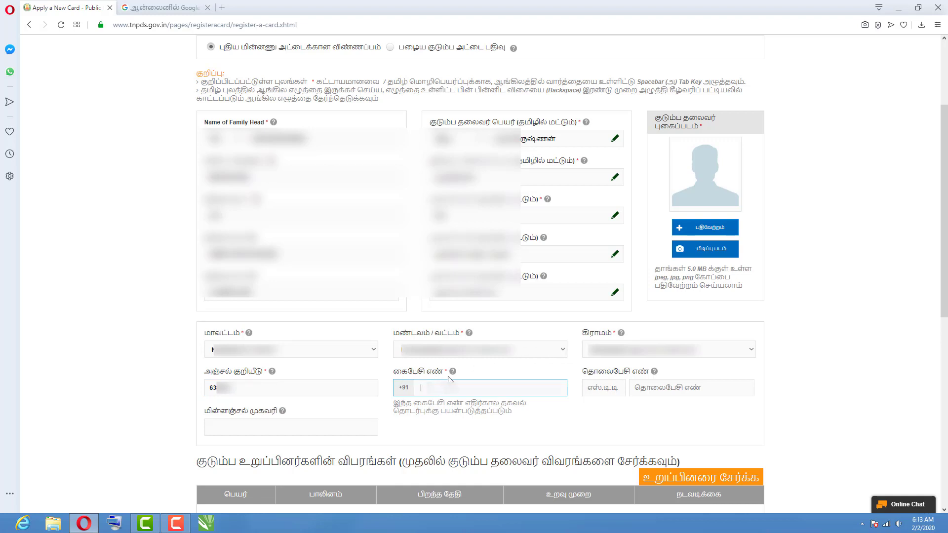
text(8312)
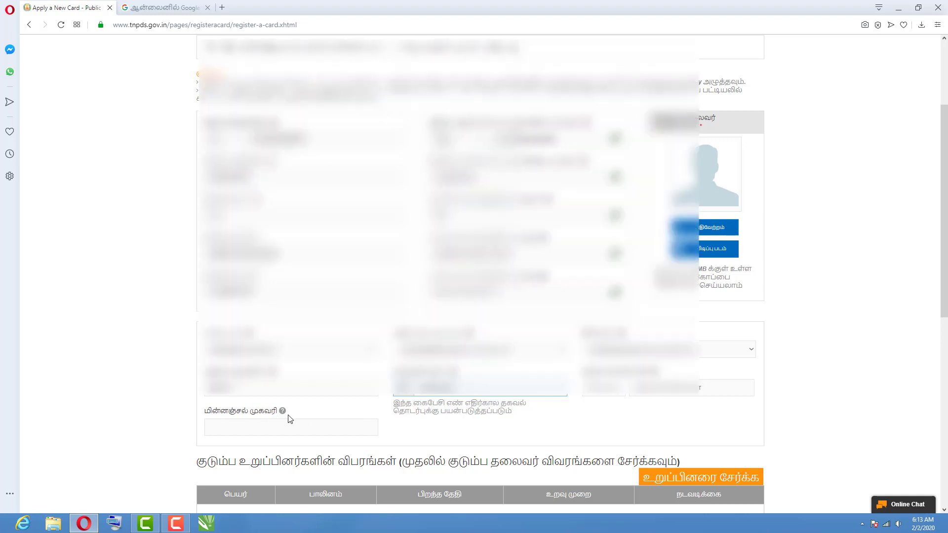
scroll(946, 309, down, 6)
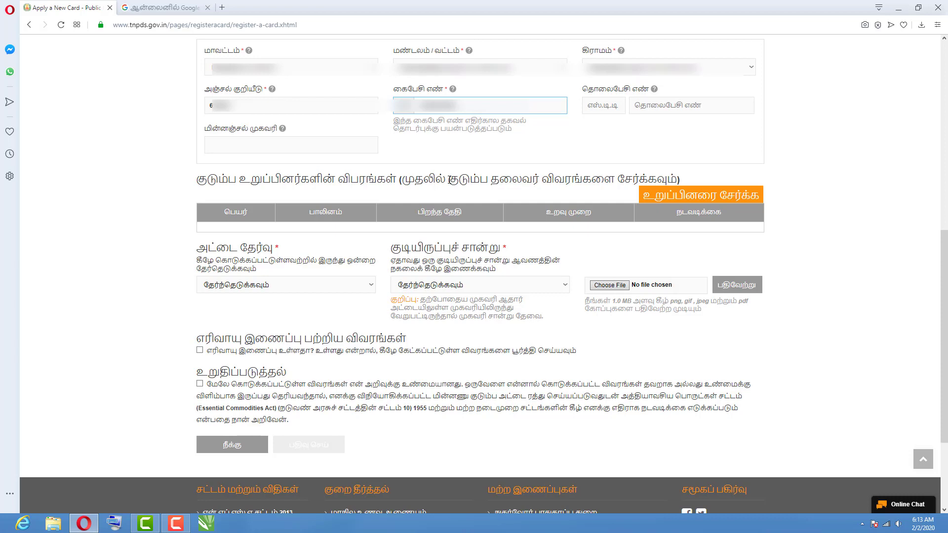
drag(404, 180, 664, 194)
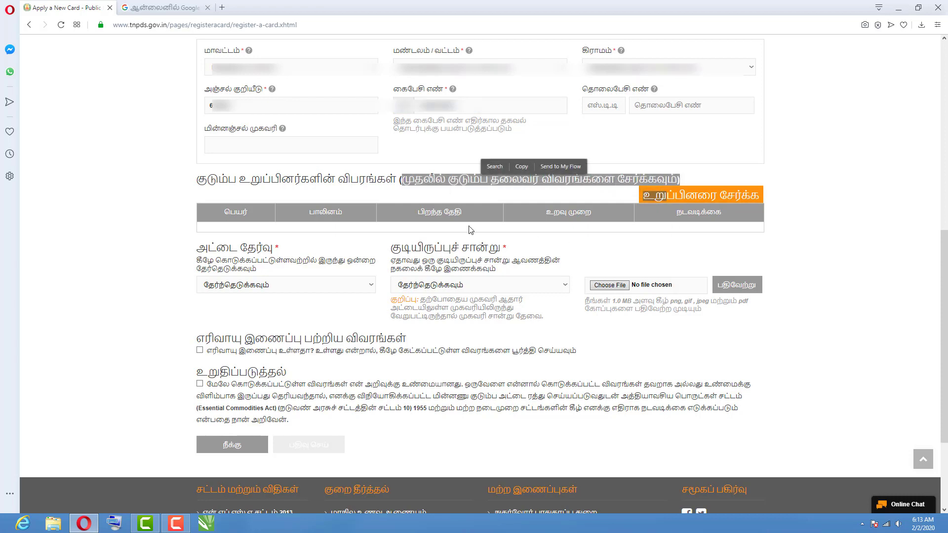
click(236, 198)
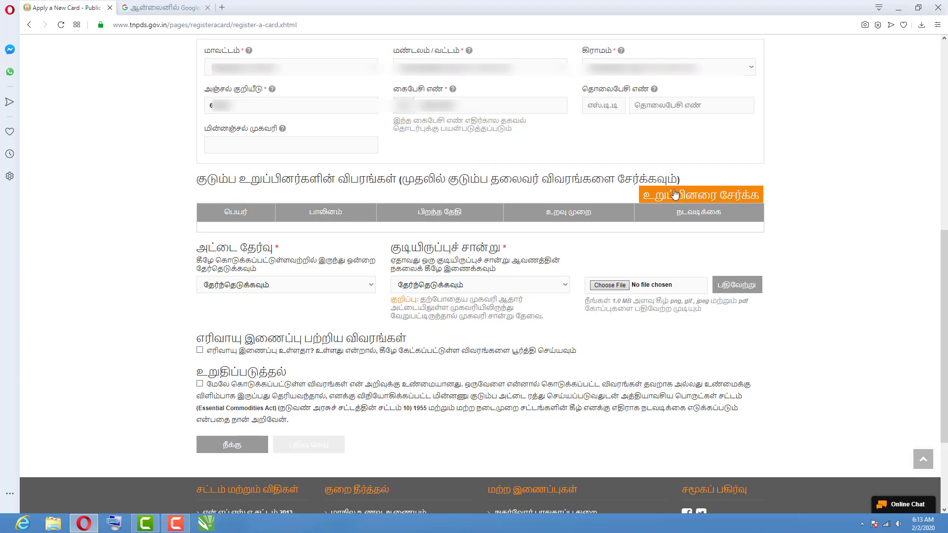
click(732, 195)
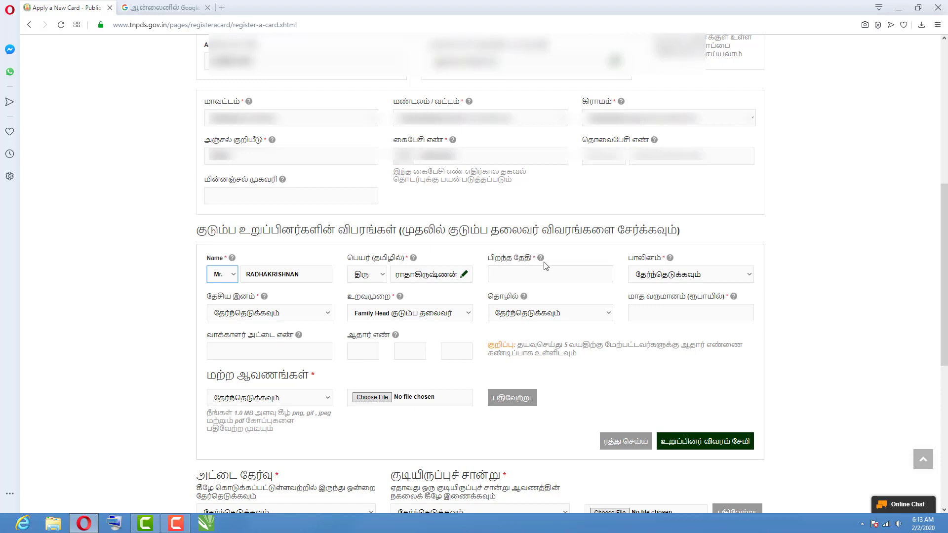
click(508, 277)
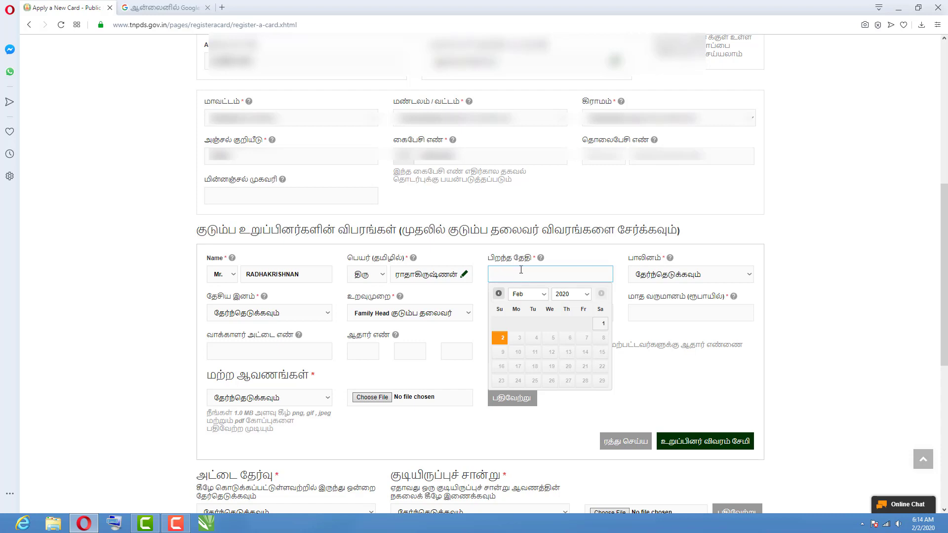
click(586, 294)
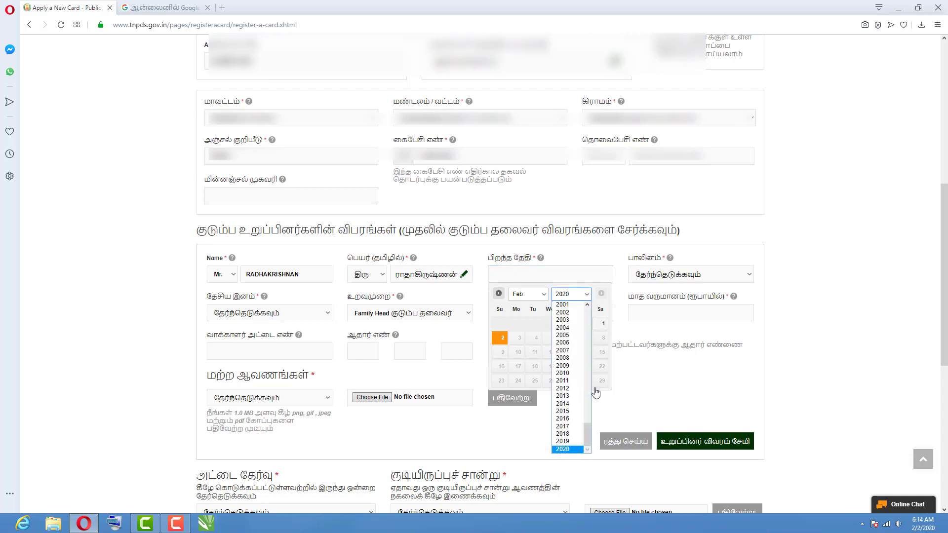
drag(589, 435, 589, 425)
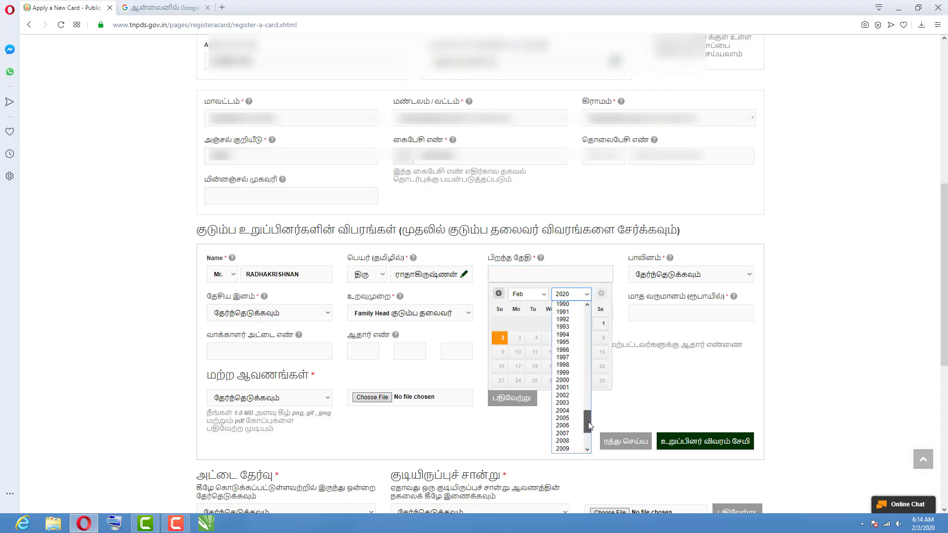
click(563, 335)
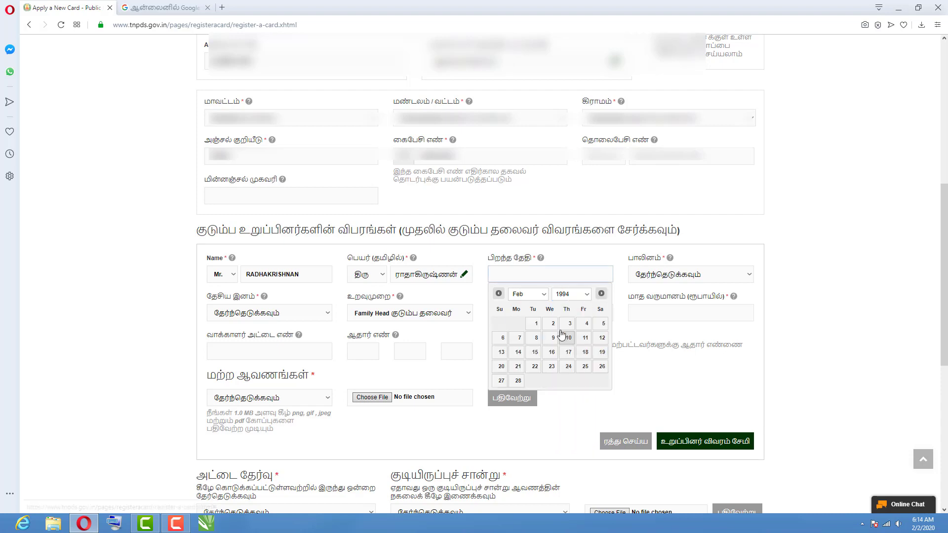
click(543, 295)
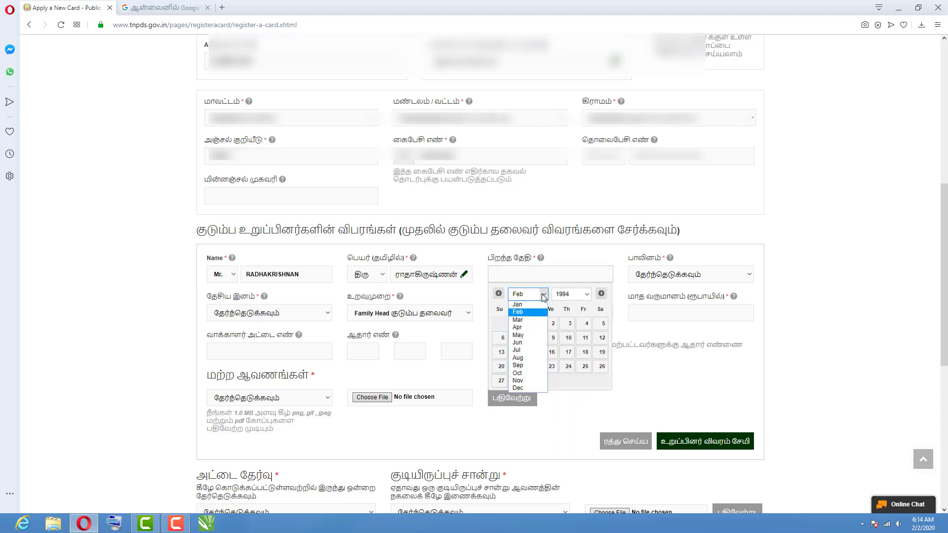
click(528, 320)
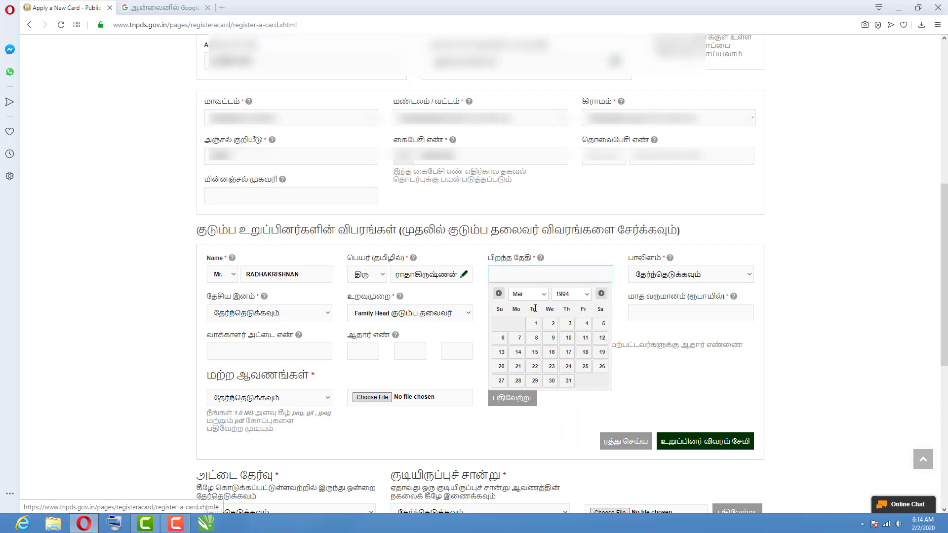
click(602, 328)
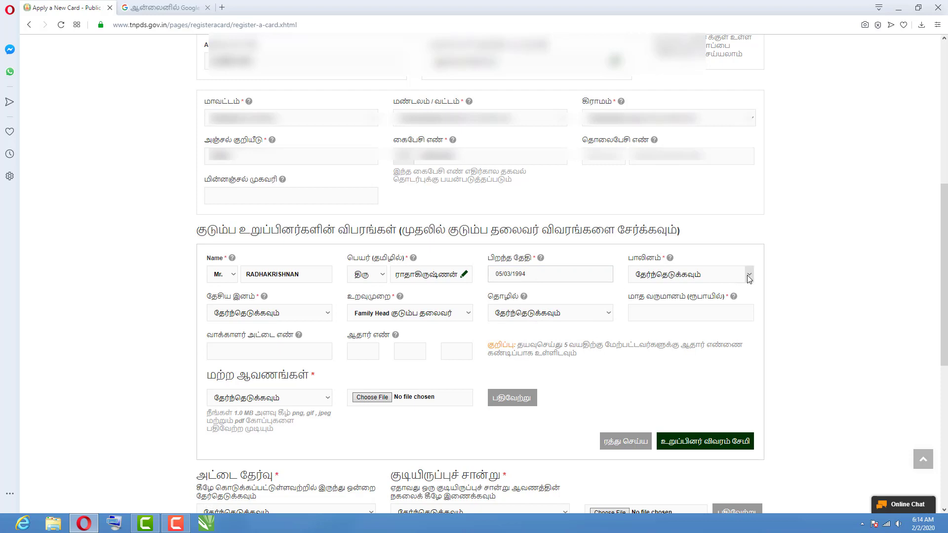
Set the head's gender to ஆண் (male), nationality இந்தியன், and relationship Family Head.
click(670, 275)
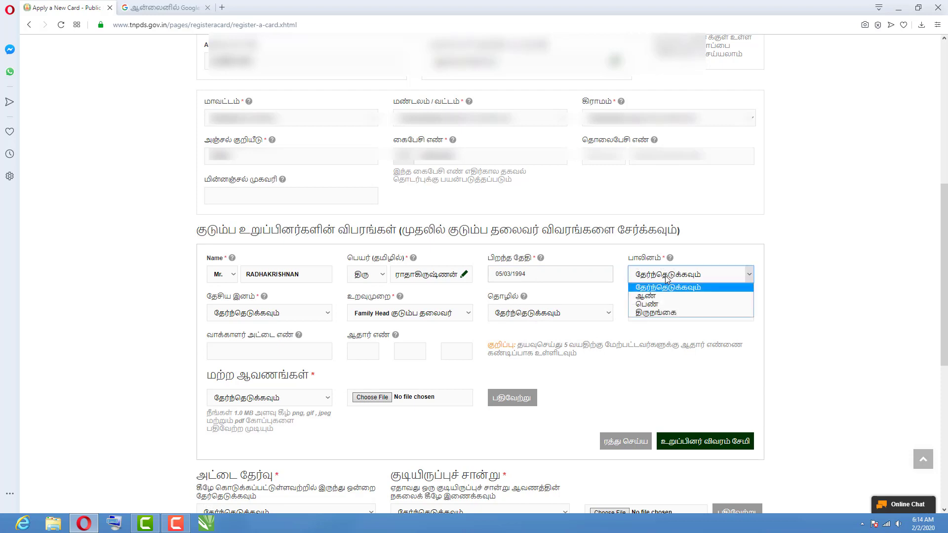
click(646, 296)
click(247, 313)
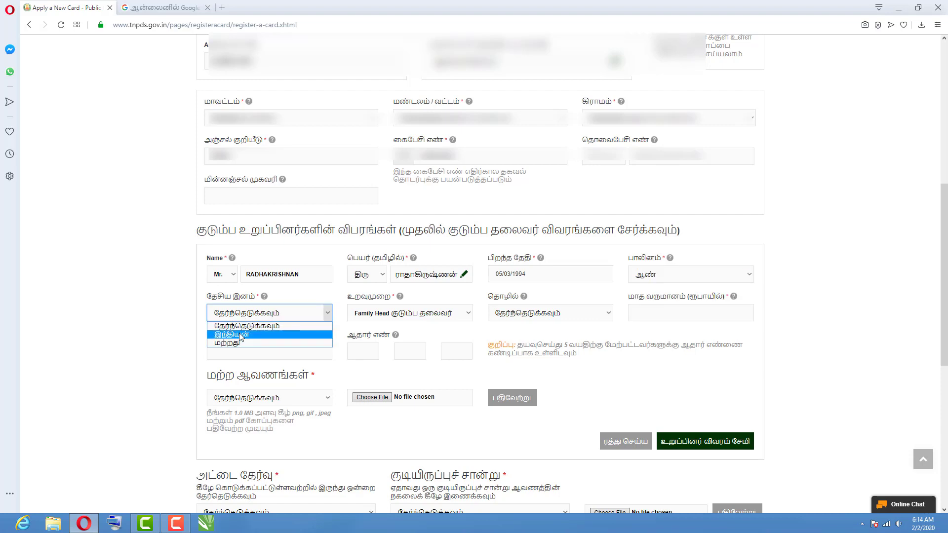
click(239, 337)
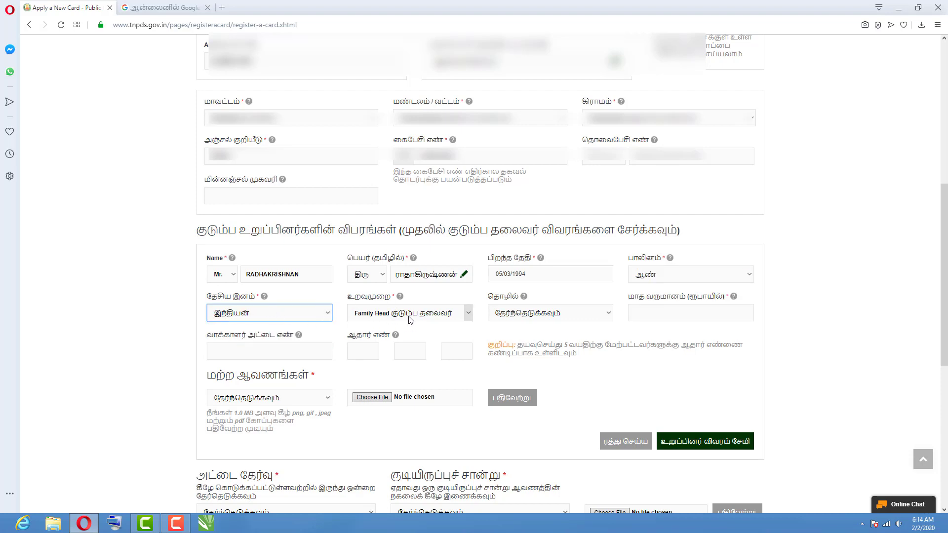
click(437, 318)
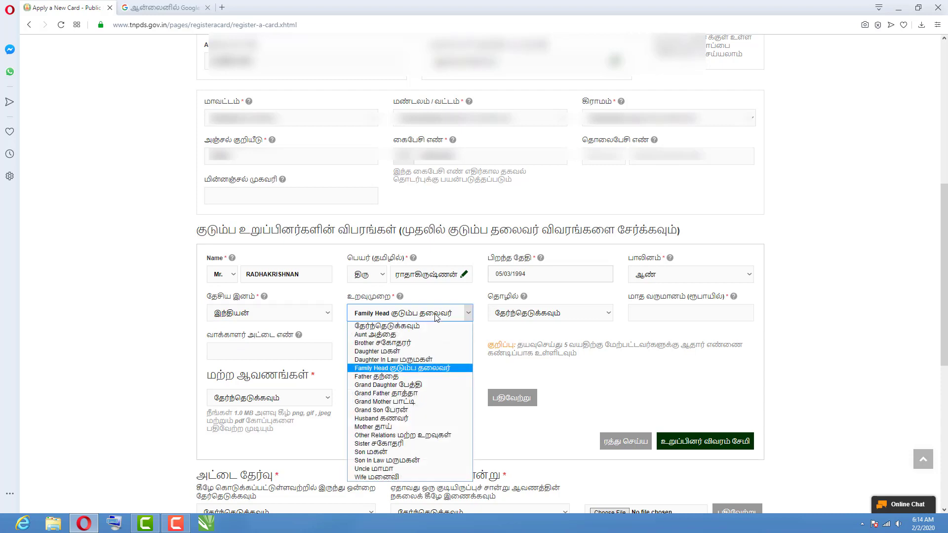
click(437, 318)
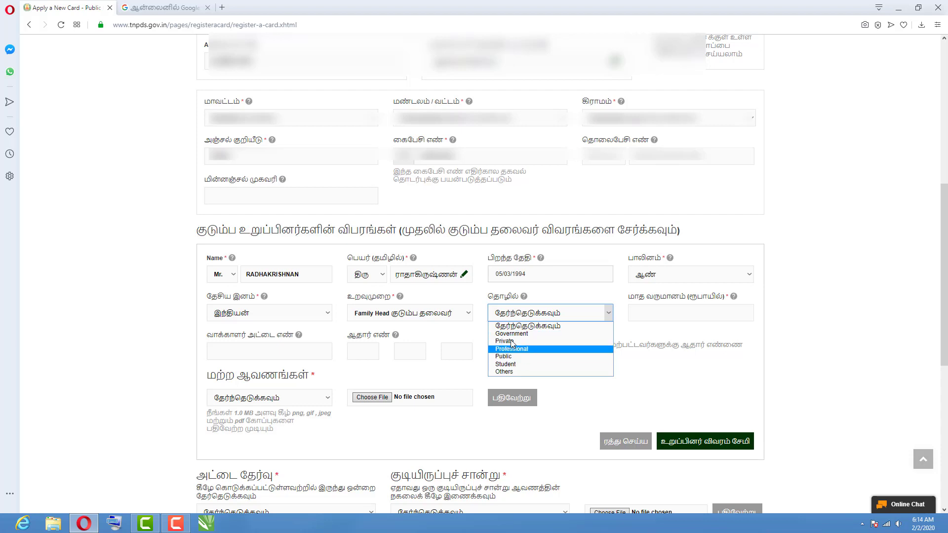
Set the occupation to Private and correct the monthly income to 8000.
click(514, 342)
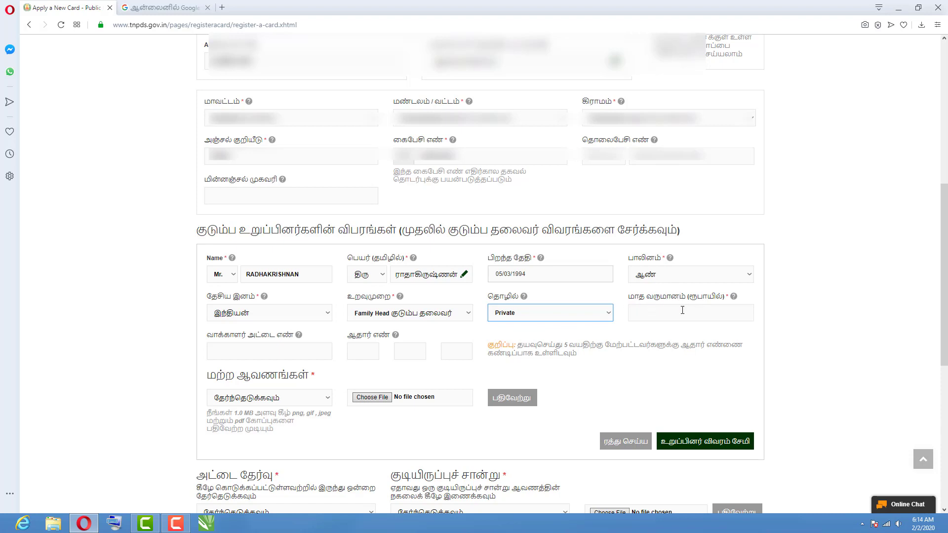
click(648, 316)
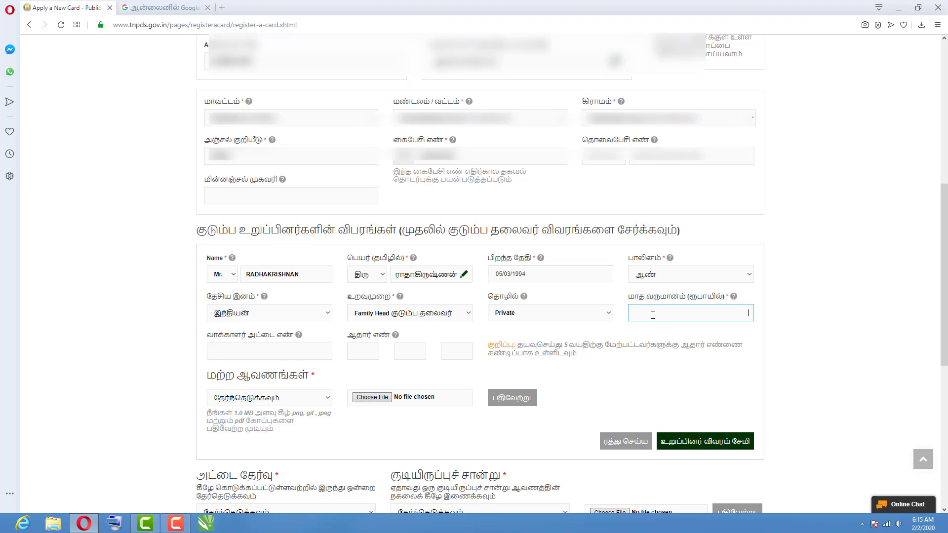
text(1000)
text(0)
click(733, 319)
key(Delete)
key(Delete)
text(8)
scroll(290, 261, down, 2)
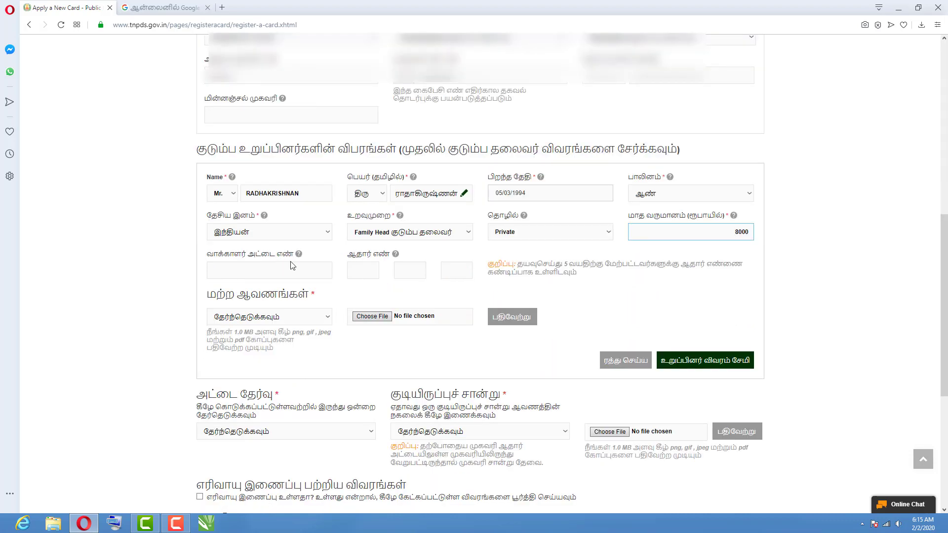
Enter the family head's voter ID number and each part of the Aadhaar number.
click(229, 267)
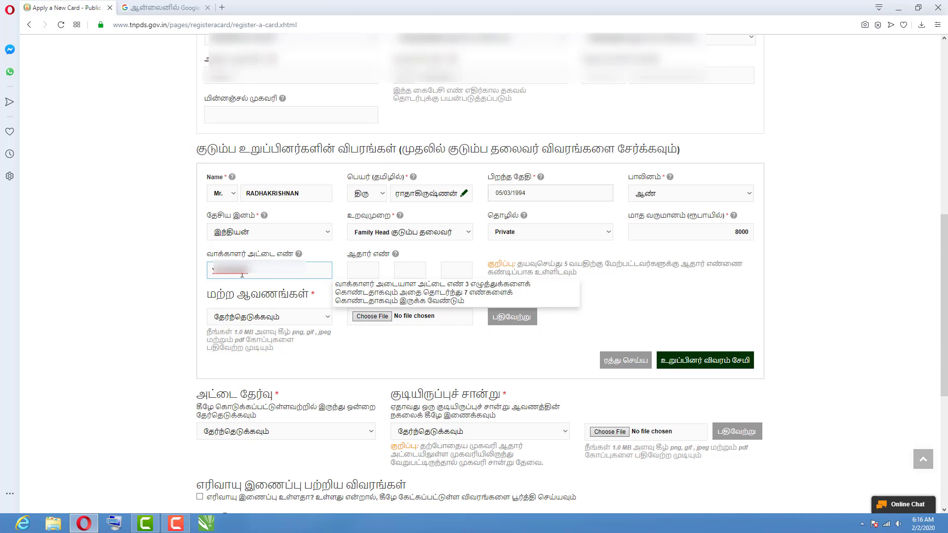
click(359, 269)
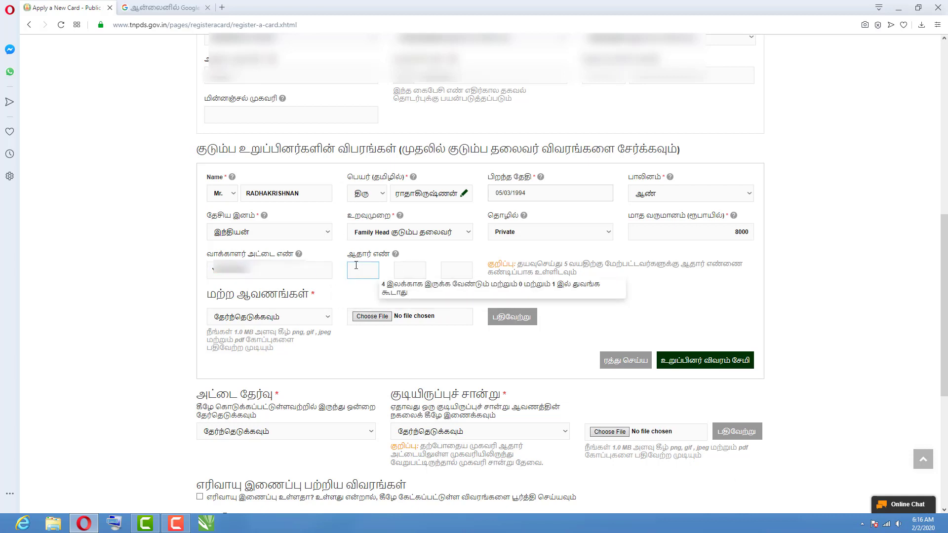
text(52)
key(Tab)
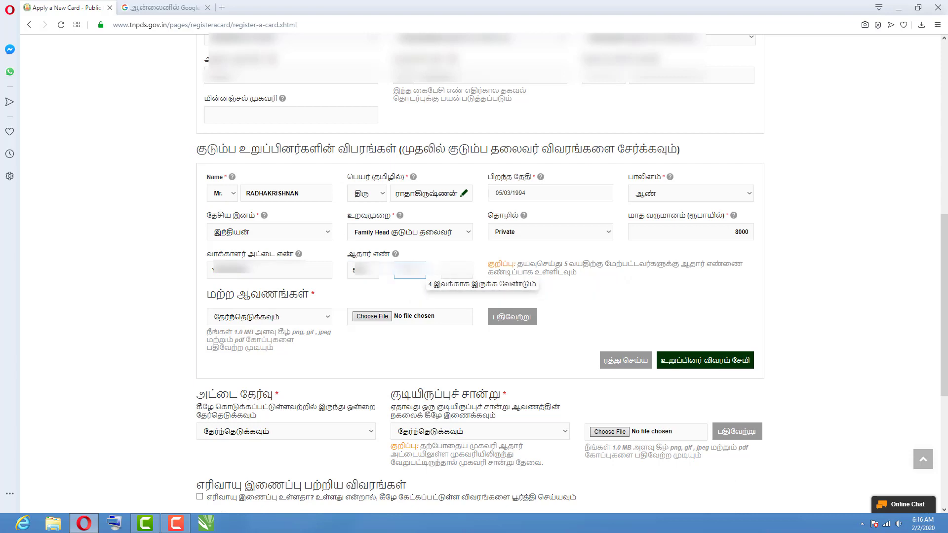
text(52)
key(Tab)
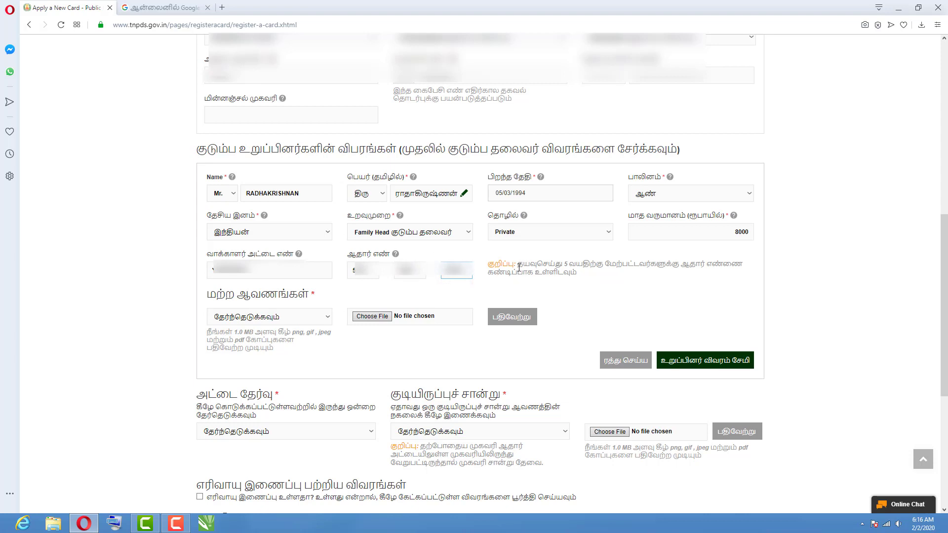
drag(518, 264, 744, 275)
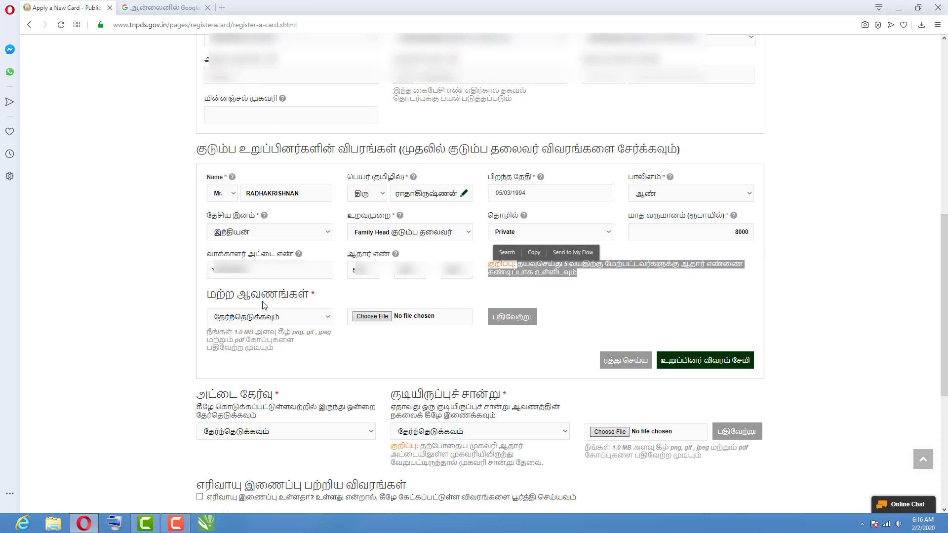
Choose ஆதார் அட்டை as the document type and upload the head's Aadhaar card image.
click(205, 302)
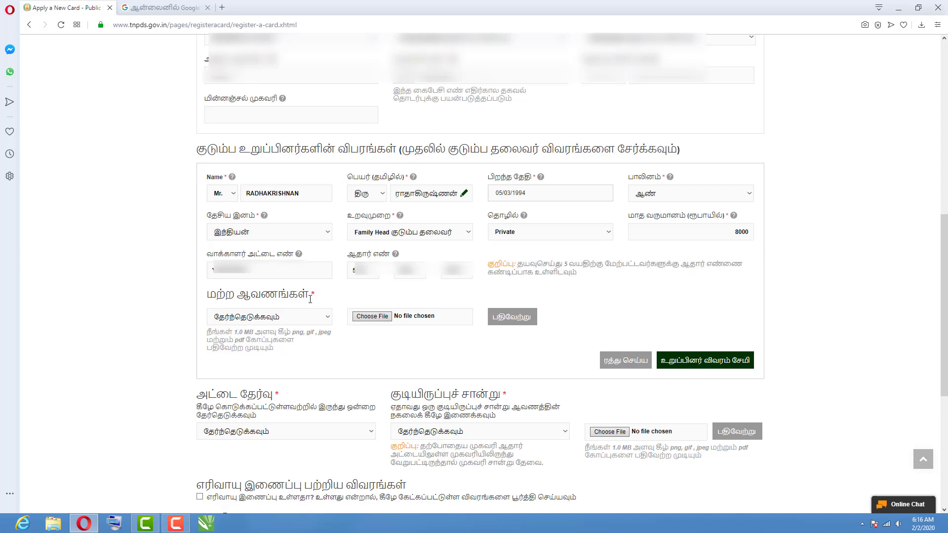
click(289, 317)
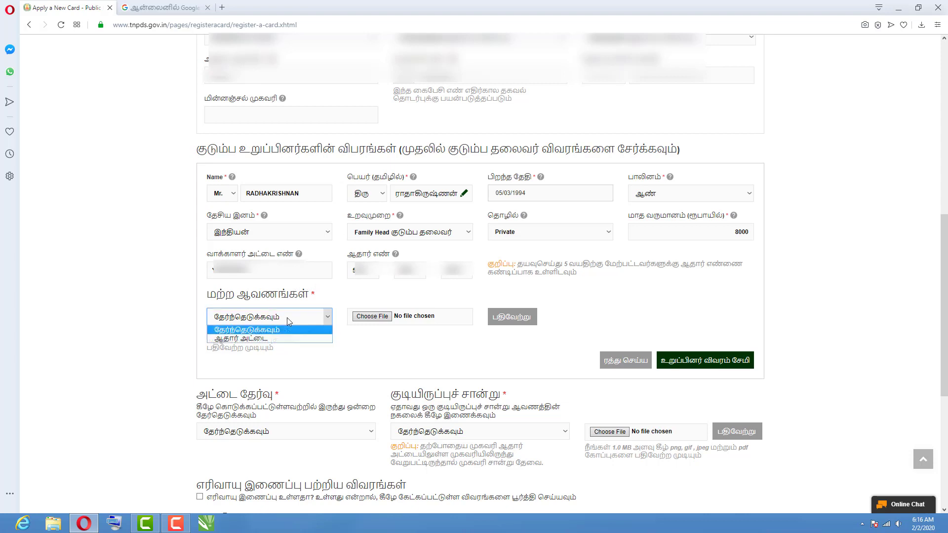
click(257, 339)
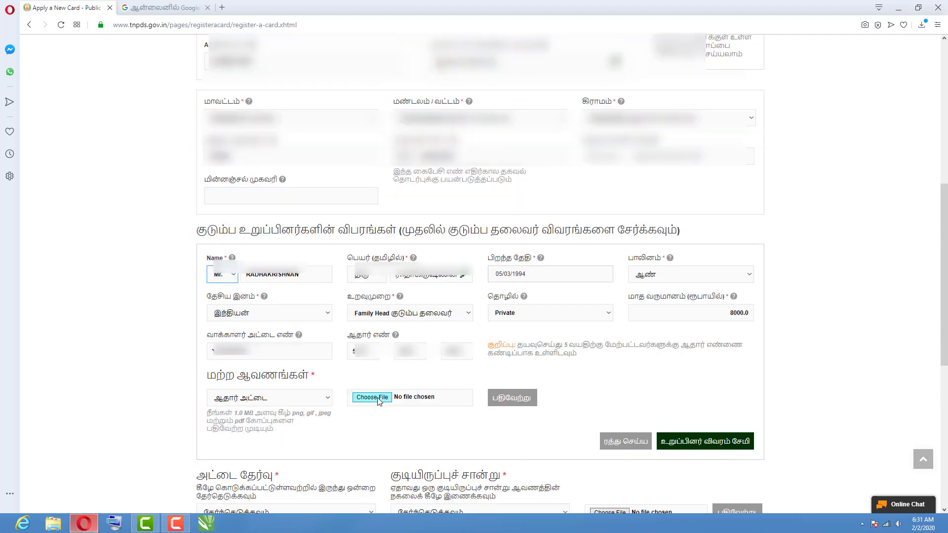
click(384, 400)
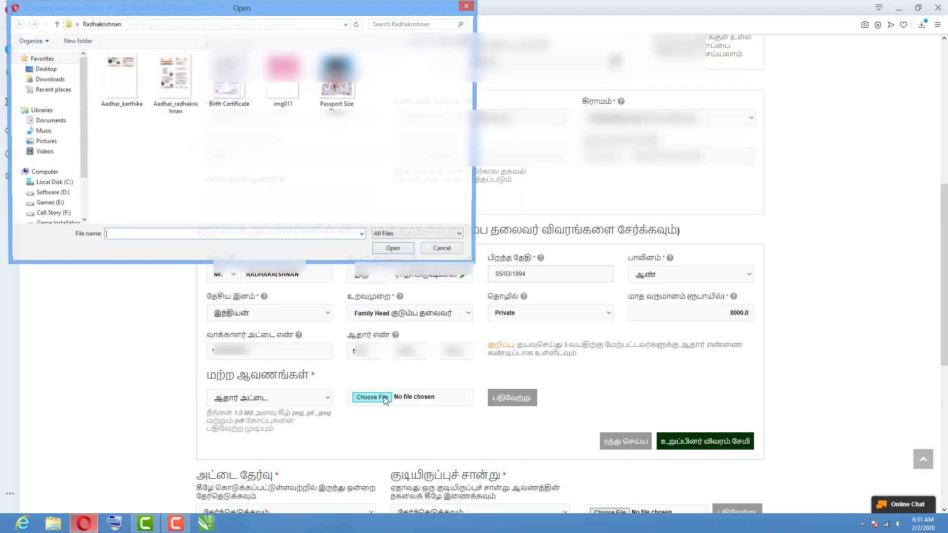
click(175, 79)
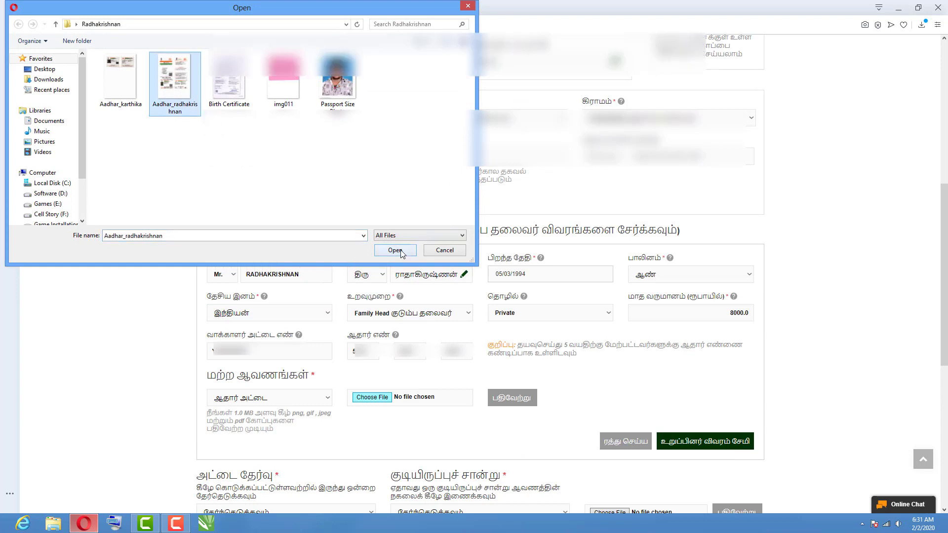
click(395, 250)
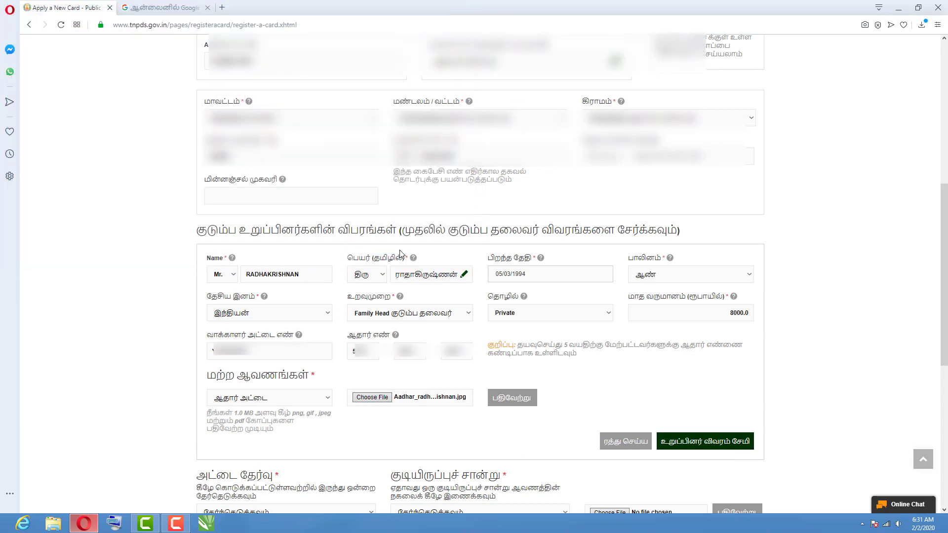
click(514, 401)
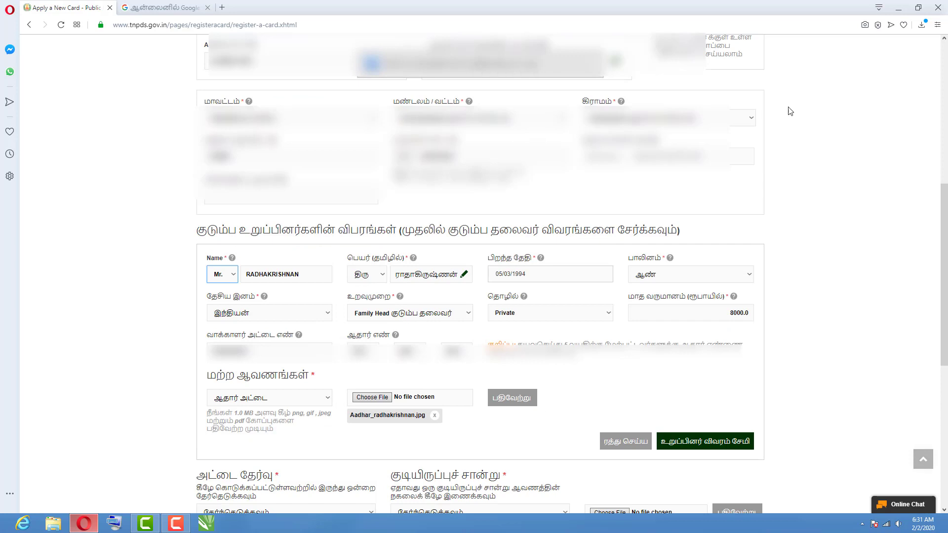
drag(944, 216, 946, 332)
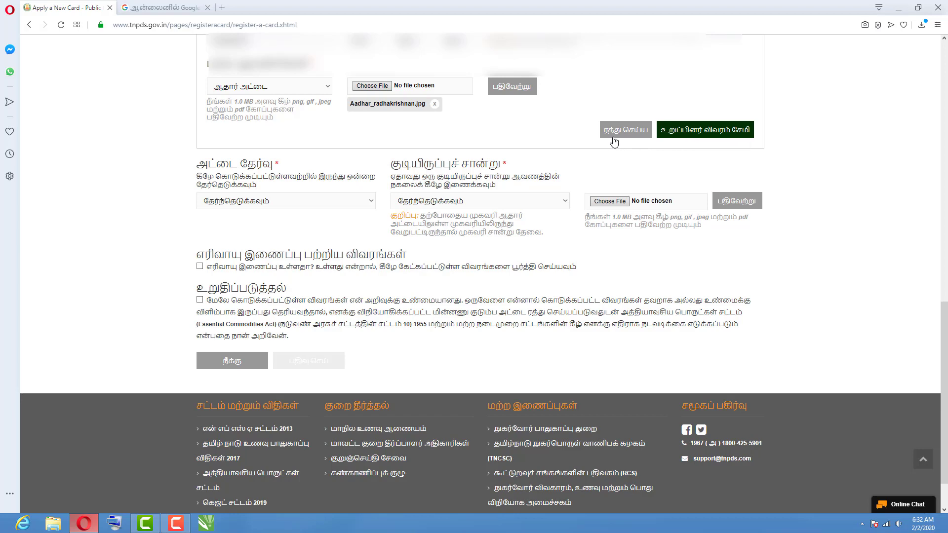
Save the family head to the members table and open a blank entry for another member.
click(705, 130)
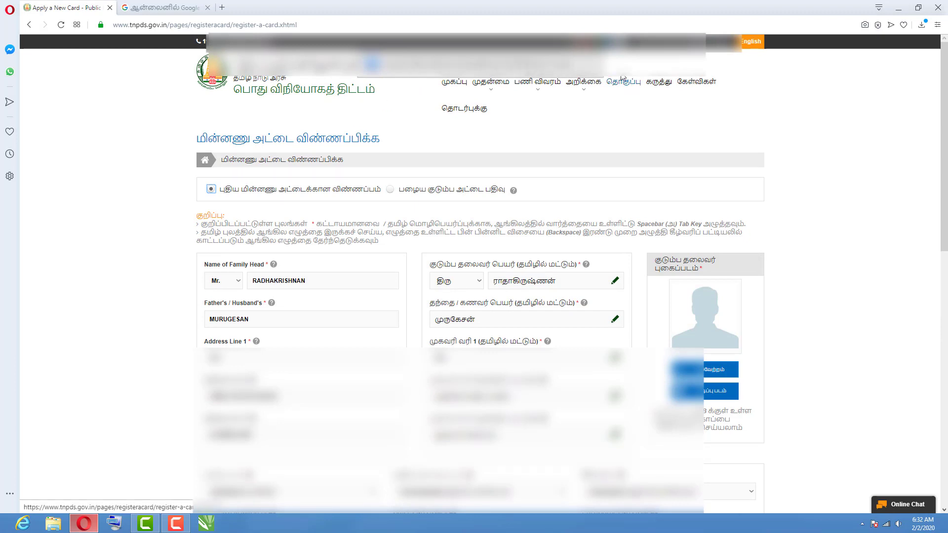
drag(945, 222, 946, 380)
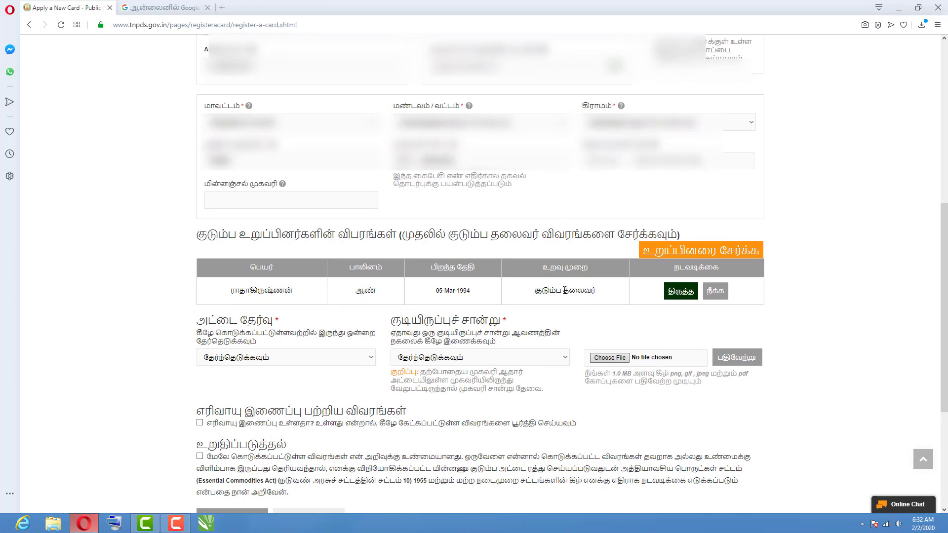
click(716, 256)
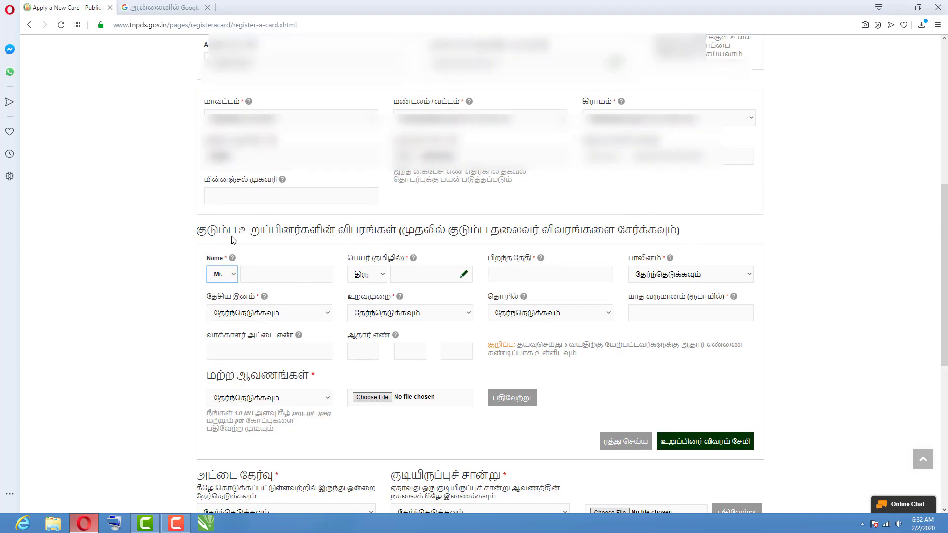
Set the second member's title to Mrs and type her name in English.
drag(197, 230, 397, 232)
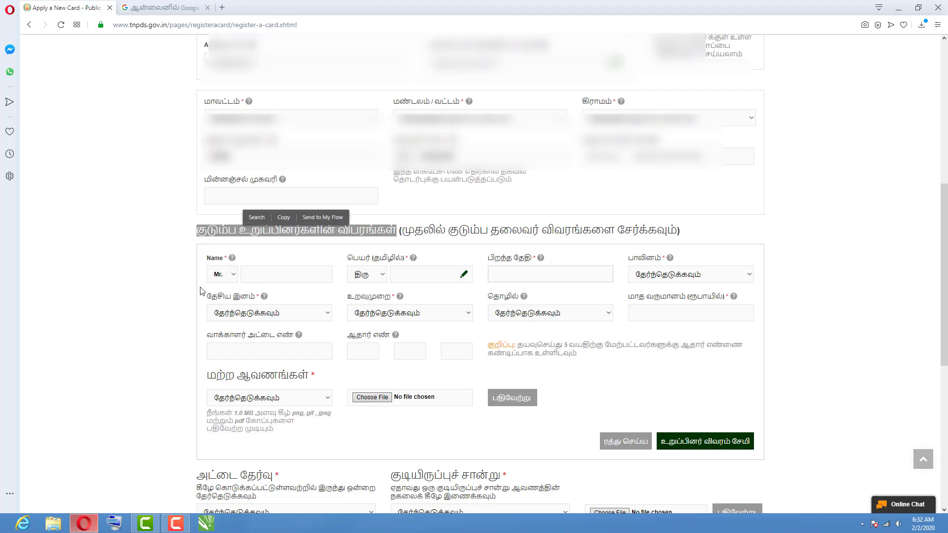
click(231, 274)
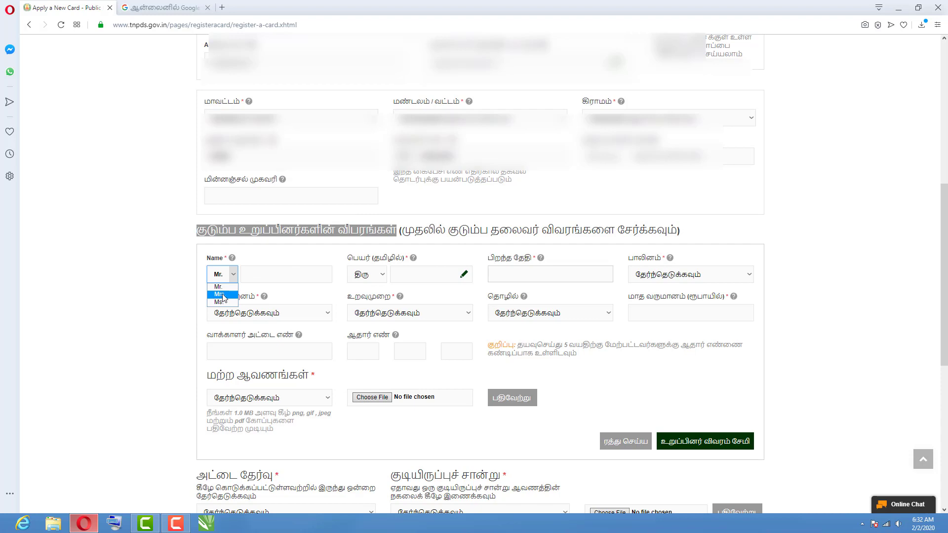
click(221, 294)
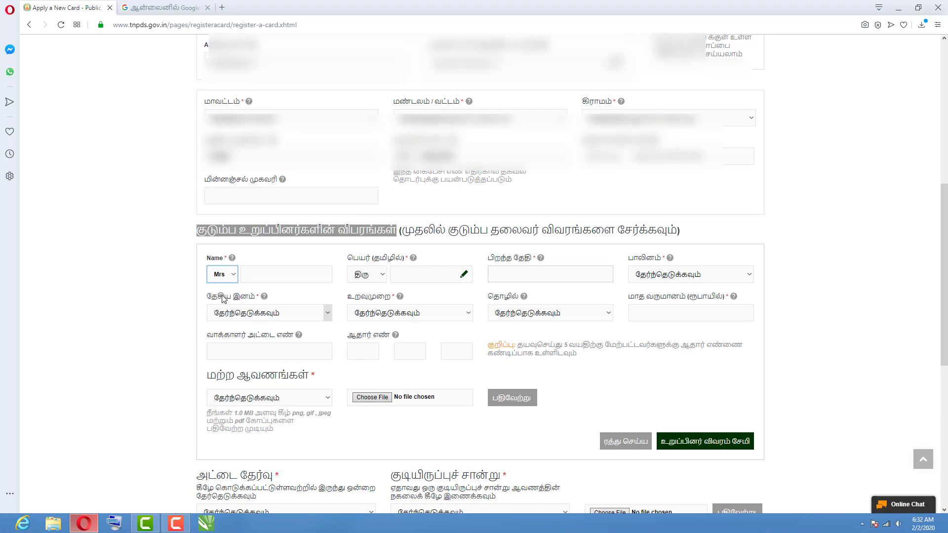
click(274, 277)
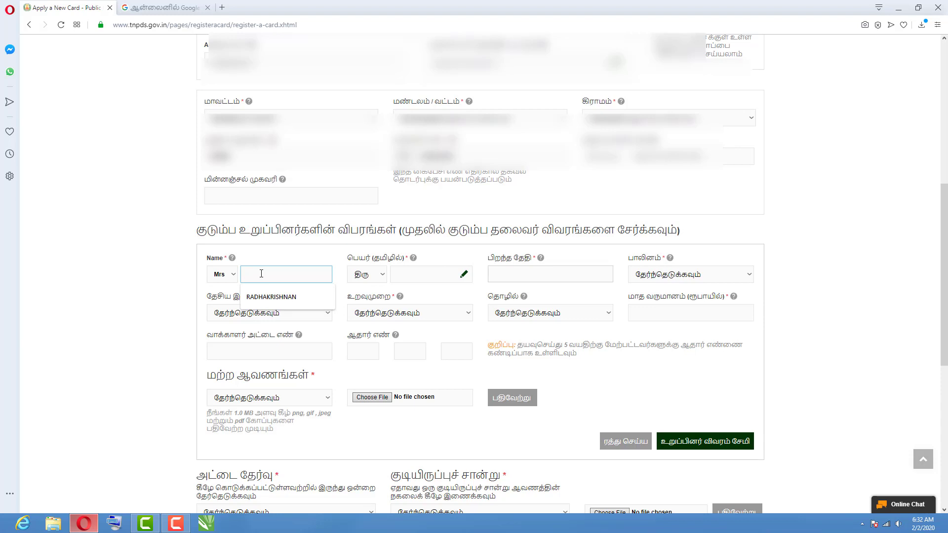
text(ka)
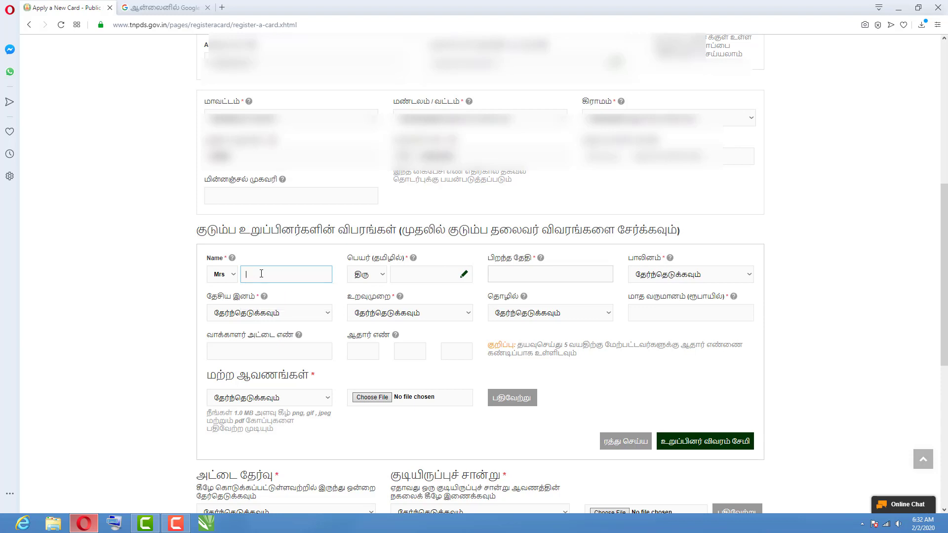
text(KARTHIKA)
click(424, 277)
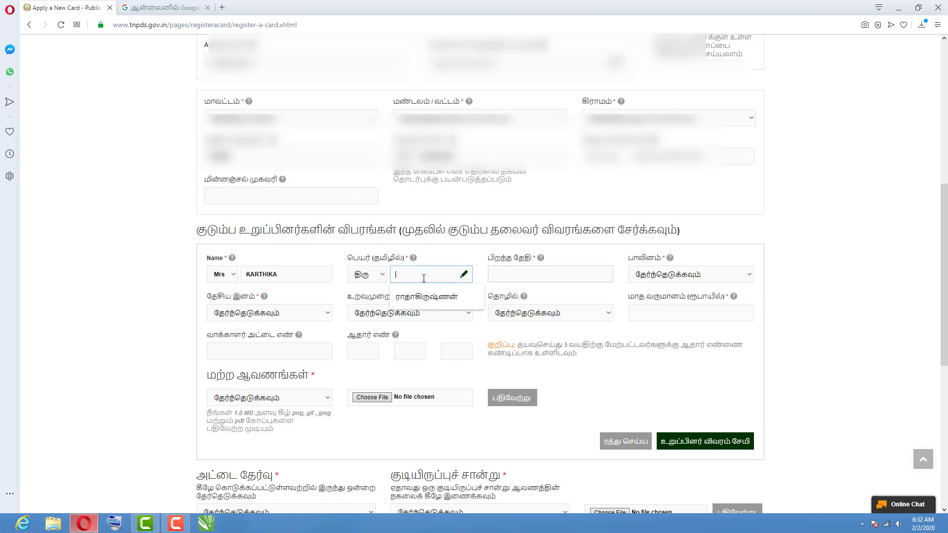
Transliterate the member's name into Tamil in Google Input Tools, copy it, and return to the form.
click(171, 7)
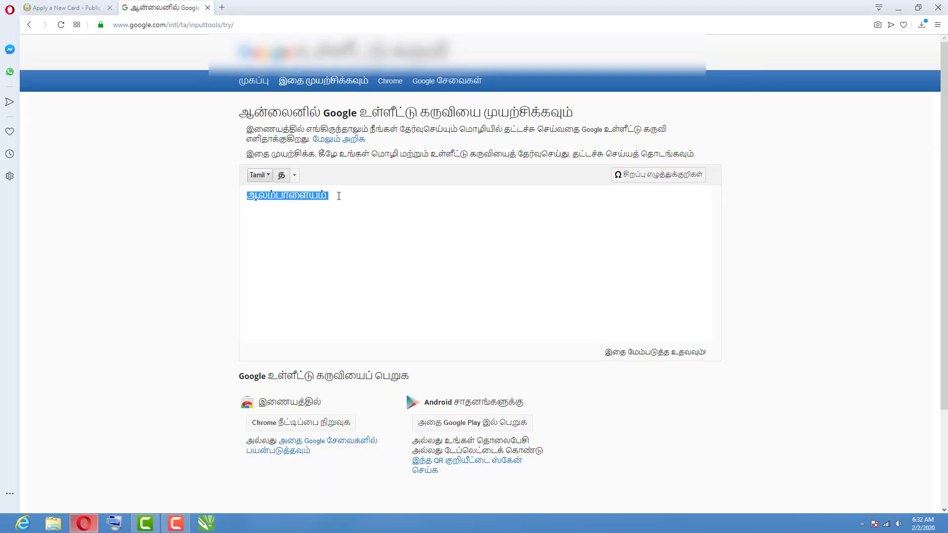
key(ctrl+x)
text(K)
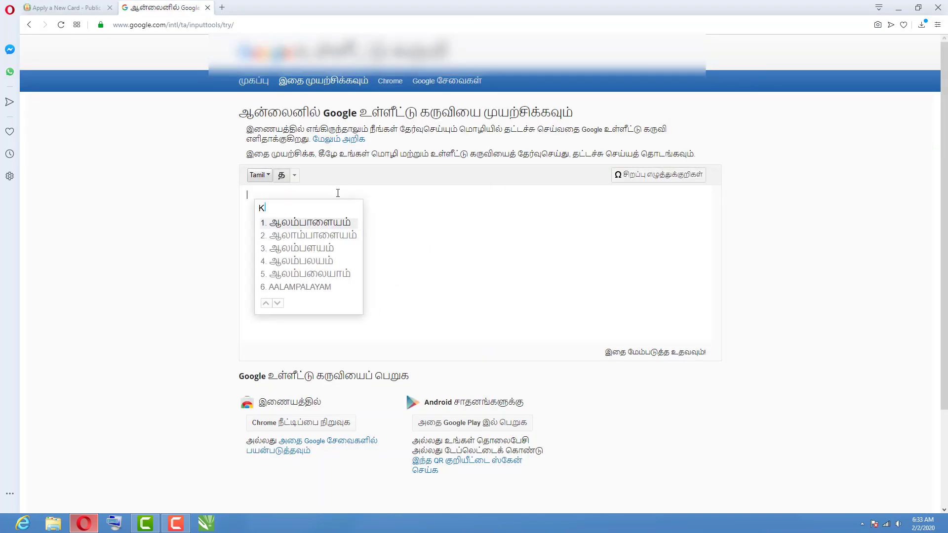
text(ARTHIKA)
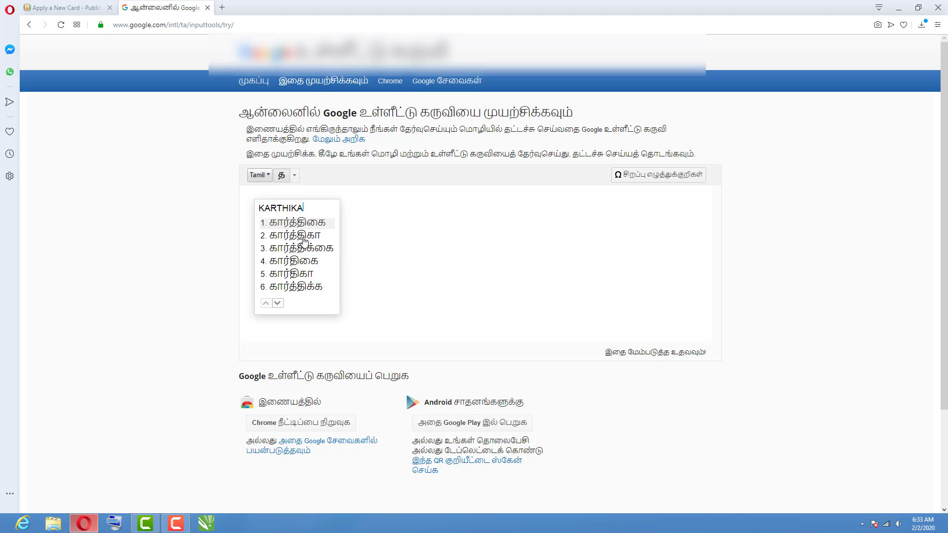
click(304, 241)
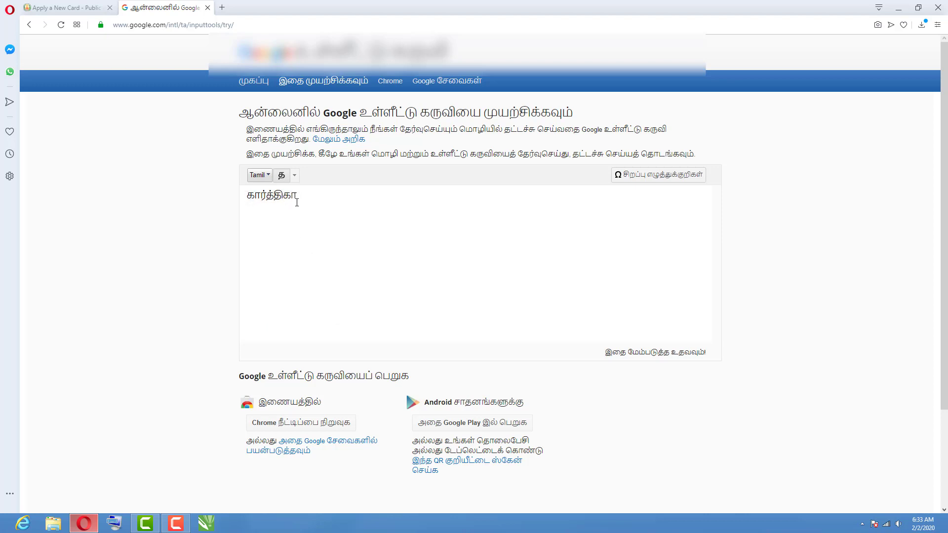
drag(297, 197, 246, 196)
right_click(264, 197)
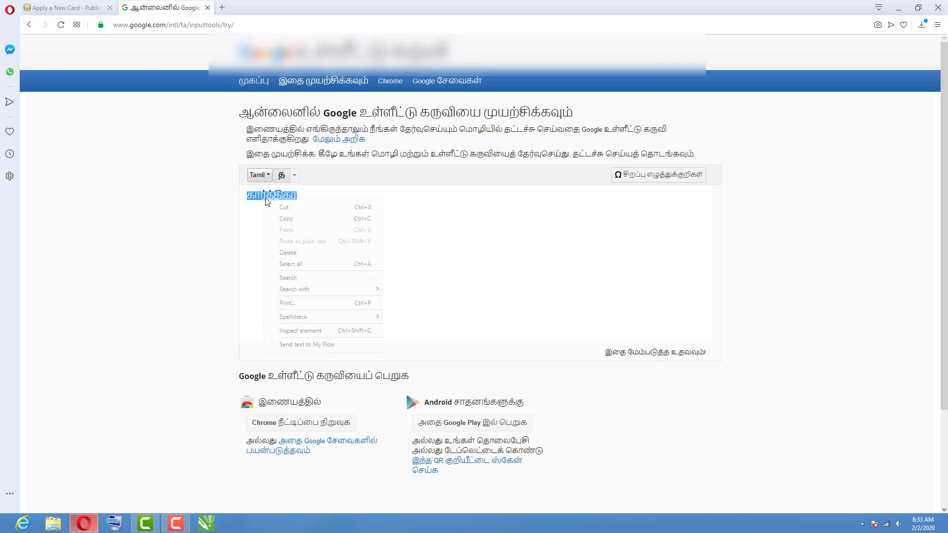
click(282, 214)
click(62, 6)
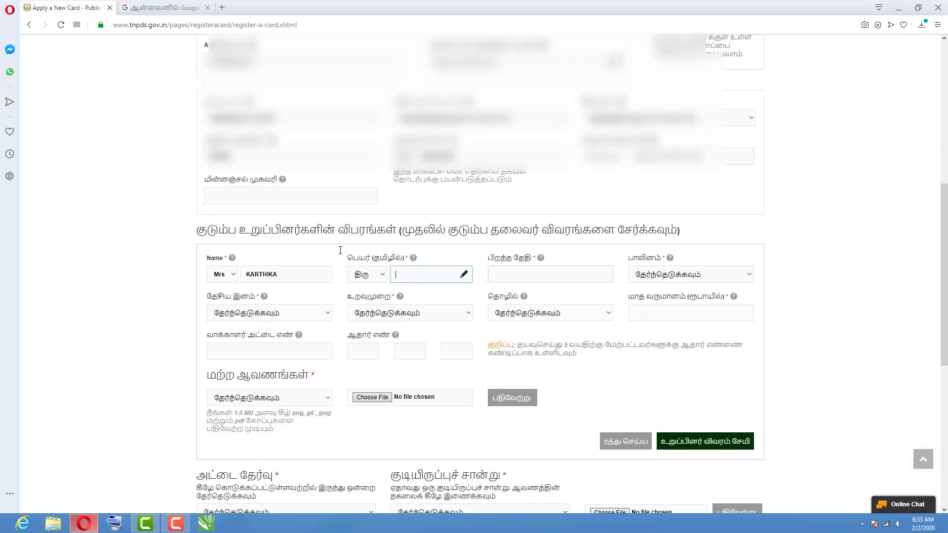
right_click(418, 276)
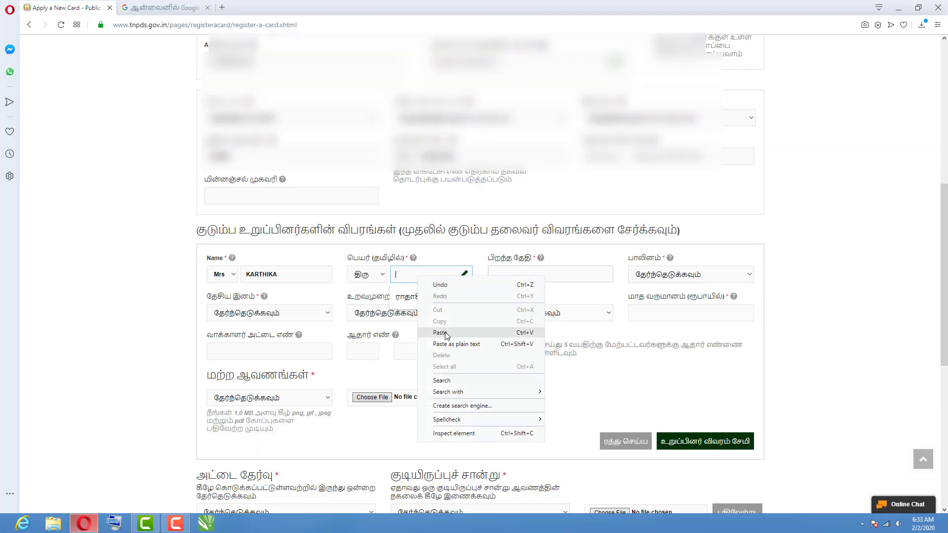
click(442, 333)
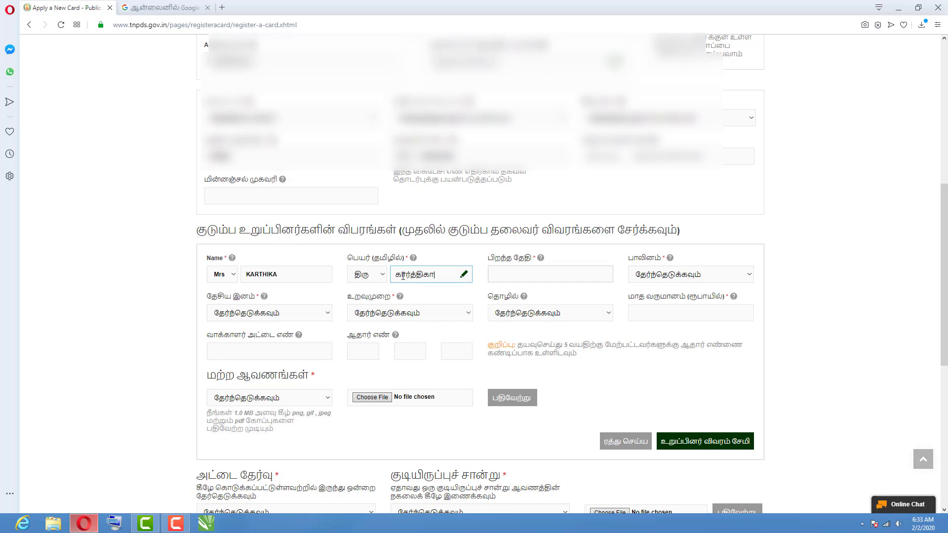
click(506, 275)
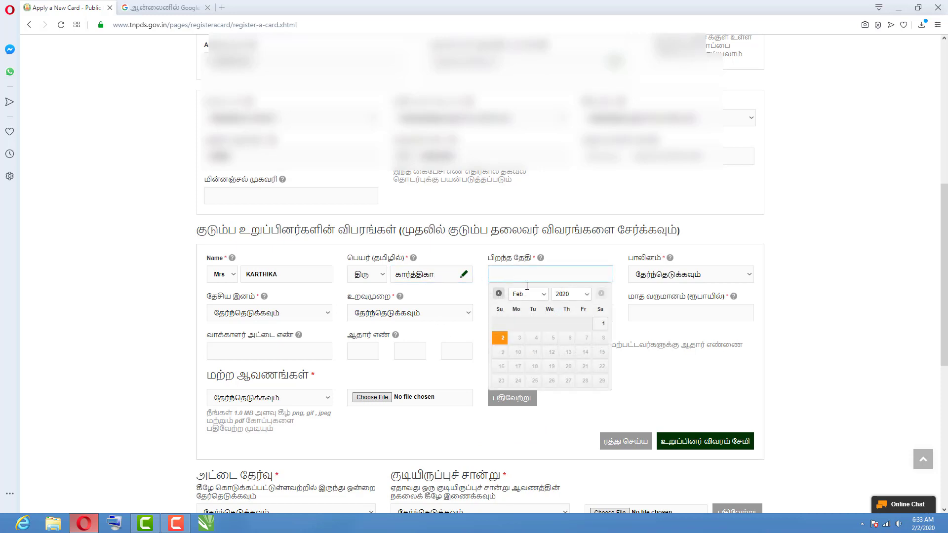
click(586, 294)
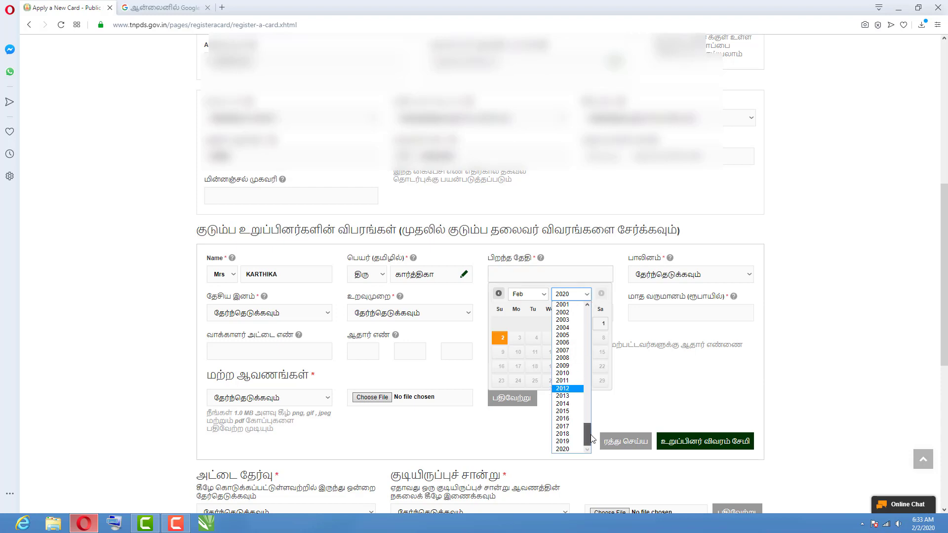
drag(592, 442, 588, 425)
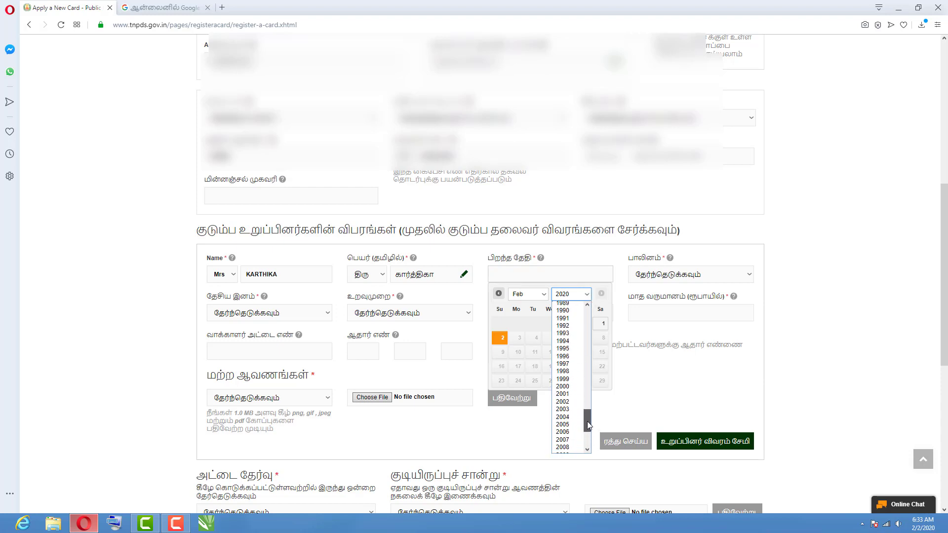
click(563, 356)
click(543, 295)
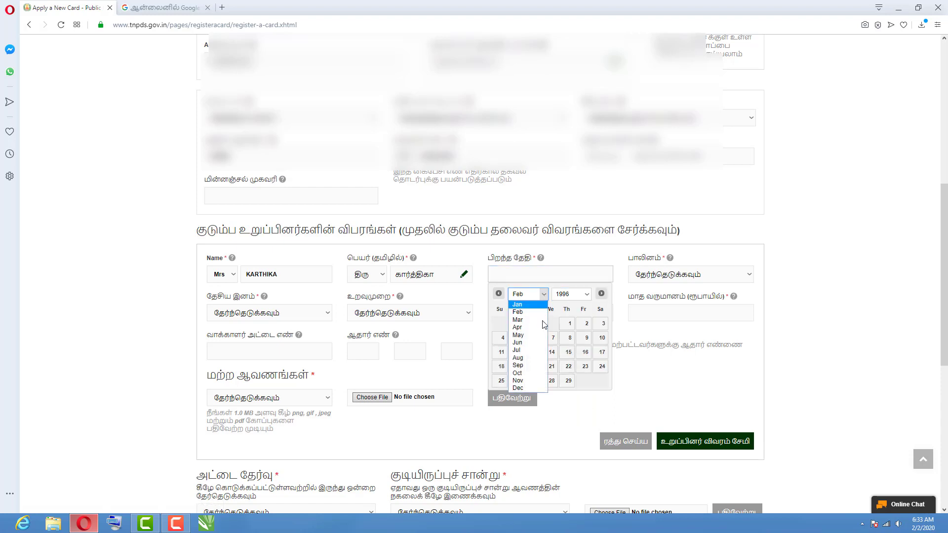
click(525, 346)
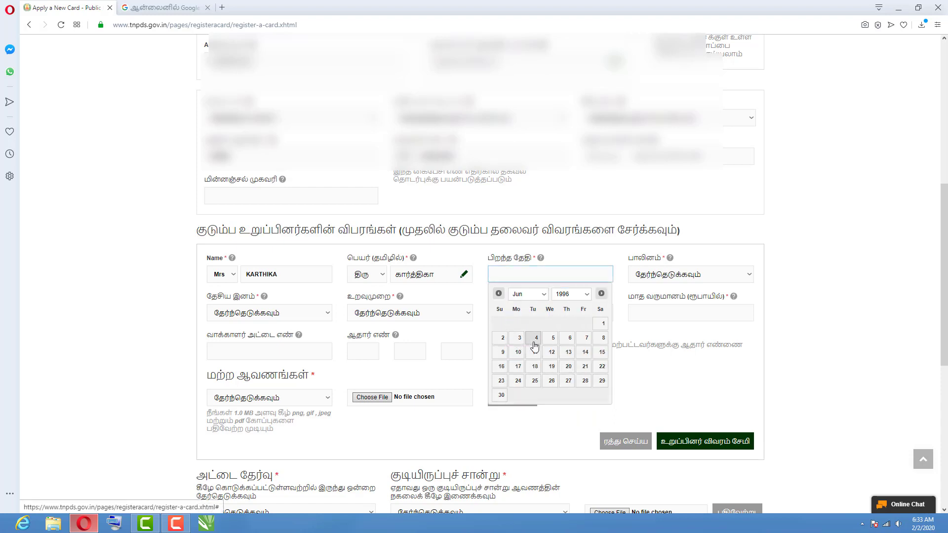
click(602, 325)
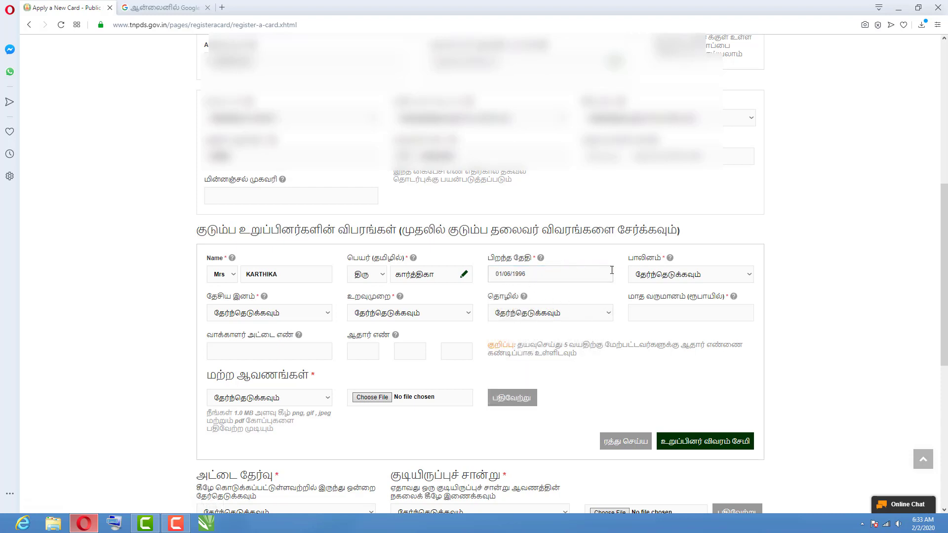
click(647, 274)
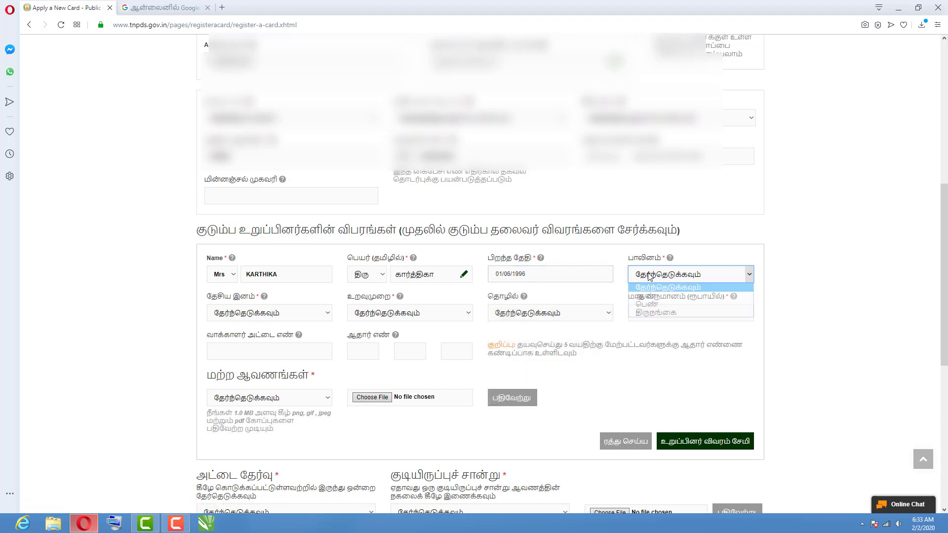
Set the member's gender to பெண் (female), nationality இந்தியன், and relationship Wife.
click(653, 305)
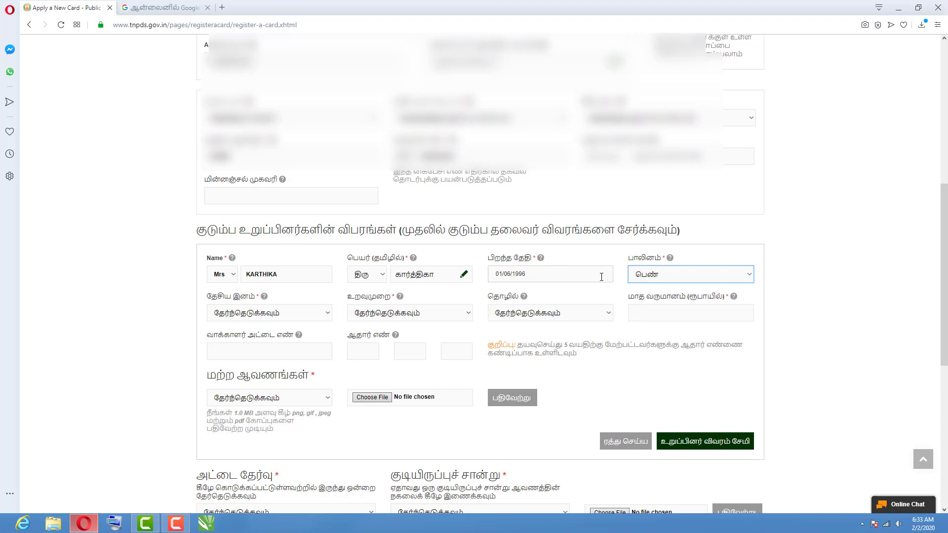
click(245, 312)
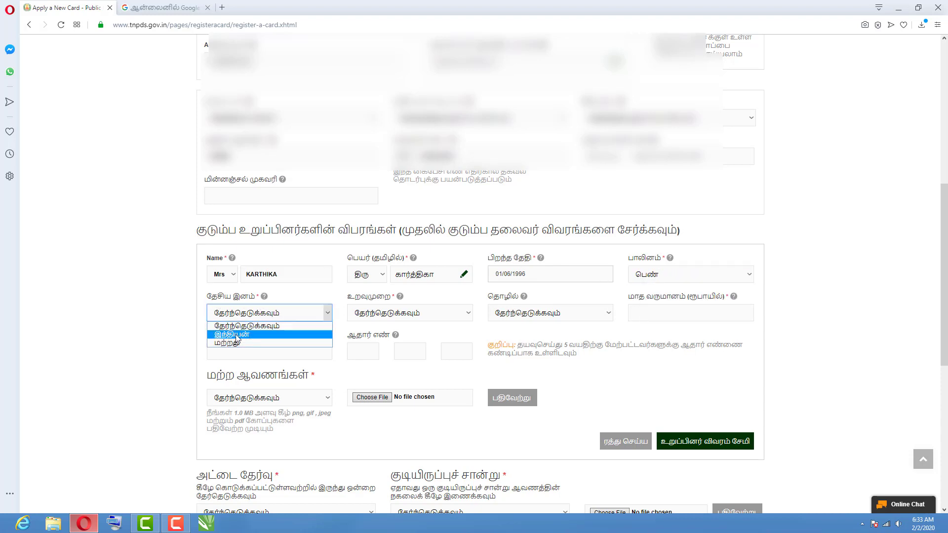
click(237, 337)
click(380, 313)
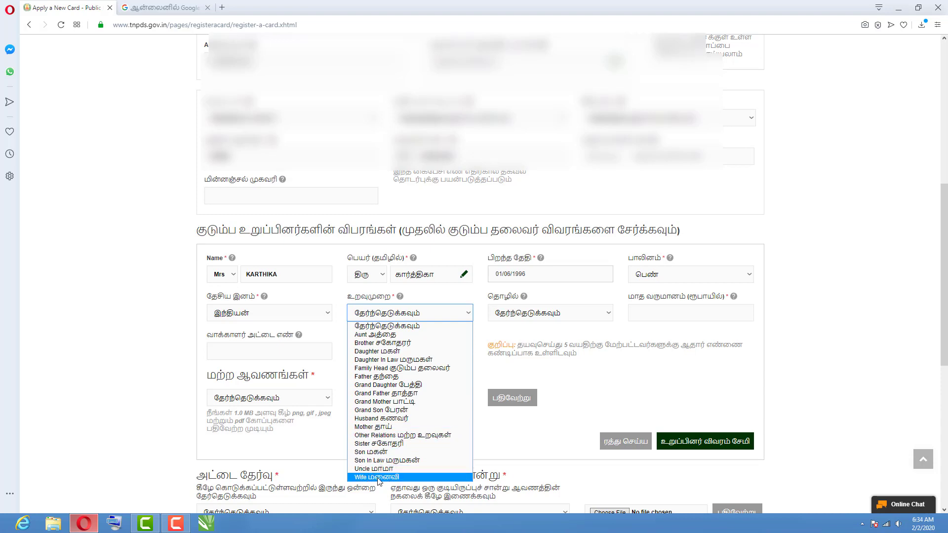
click(399, 477)
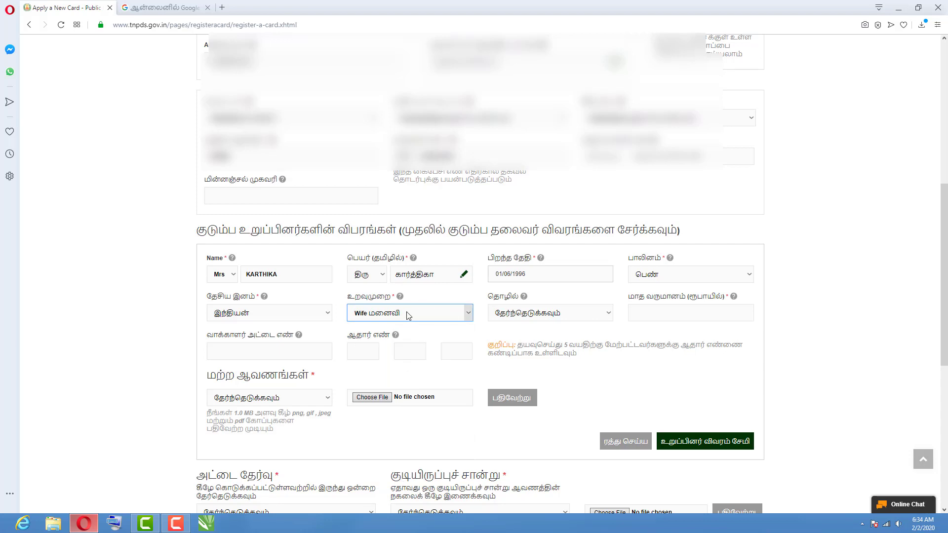
Set her occupation to Private, monthly income 6000, and enter the voter card number.
click(501, 313)
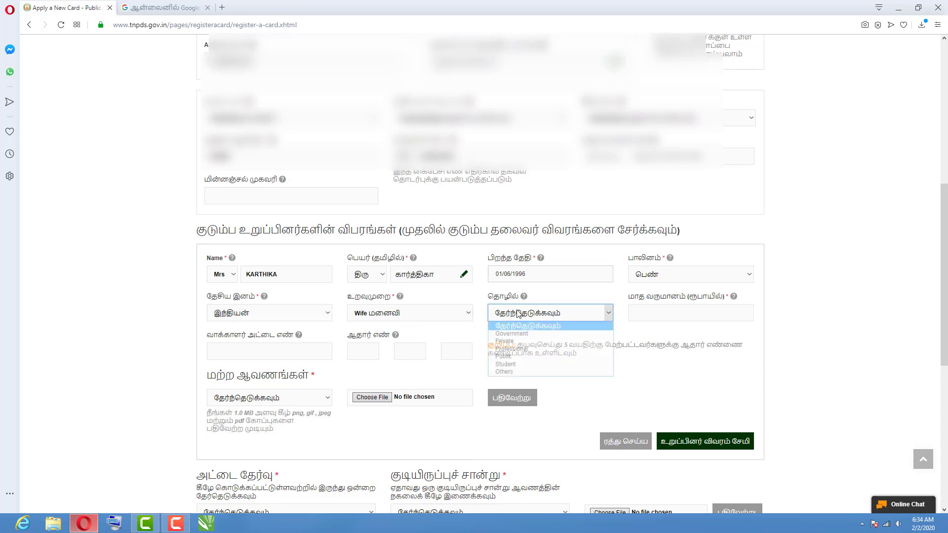
click(509, 342)
click(639, 312)
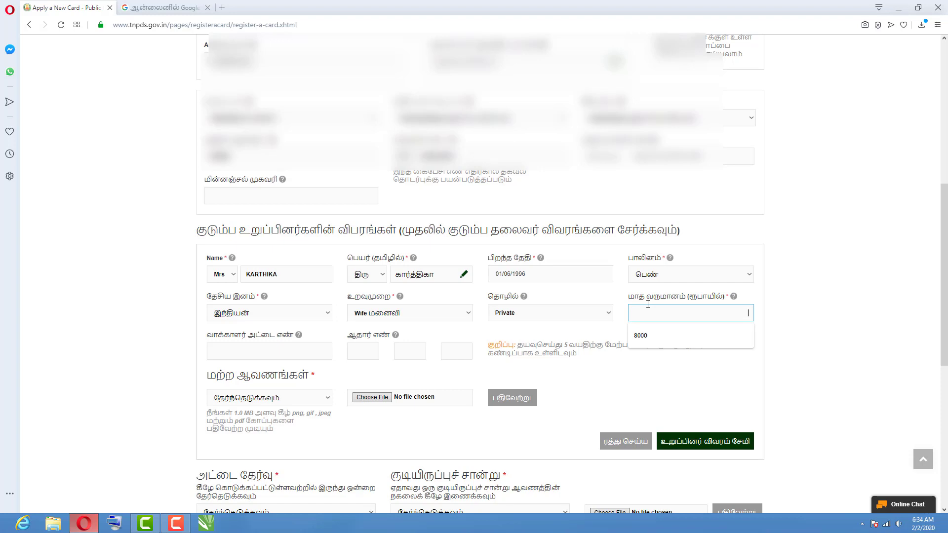
text(6000)
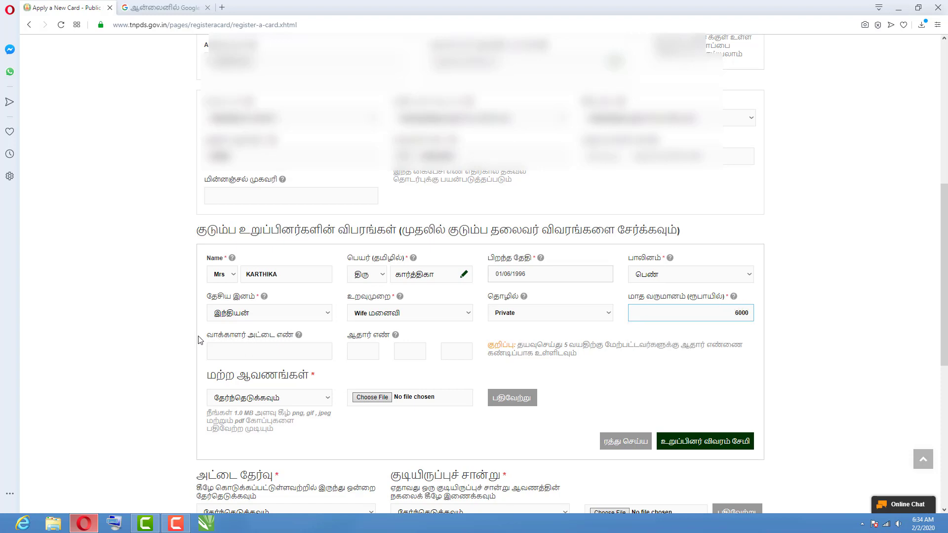
click(263, 352)
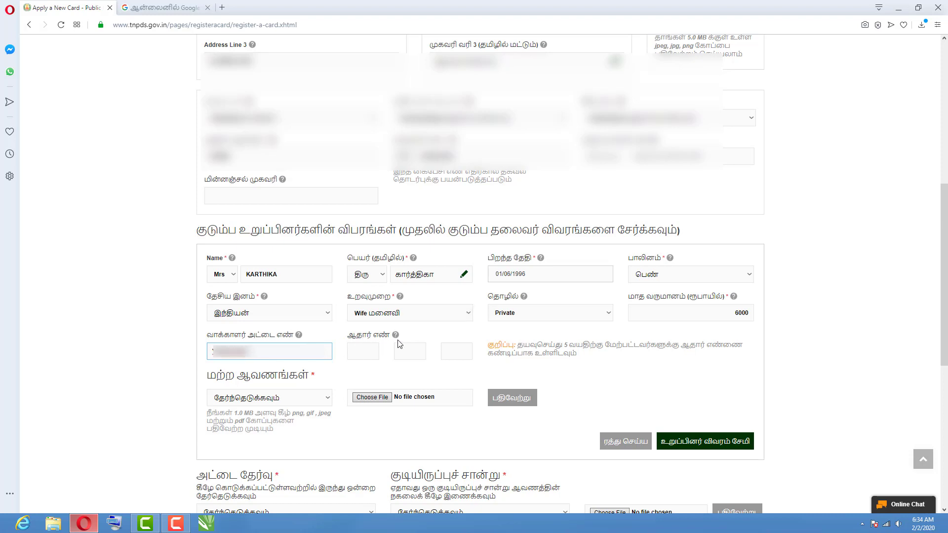
Fill in the second member's Aadhaar number across its first, second and third boxes.
click(358, 350)
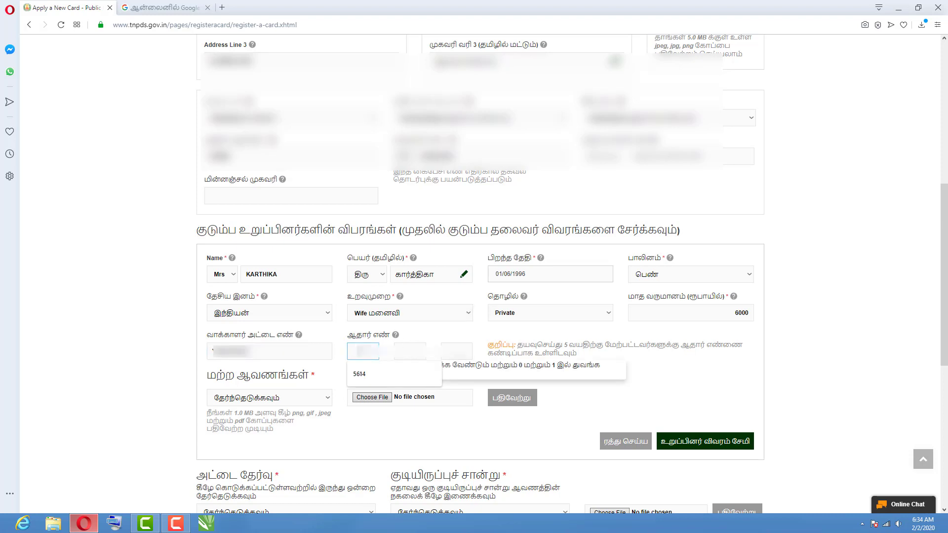
text(6)
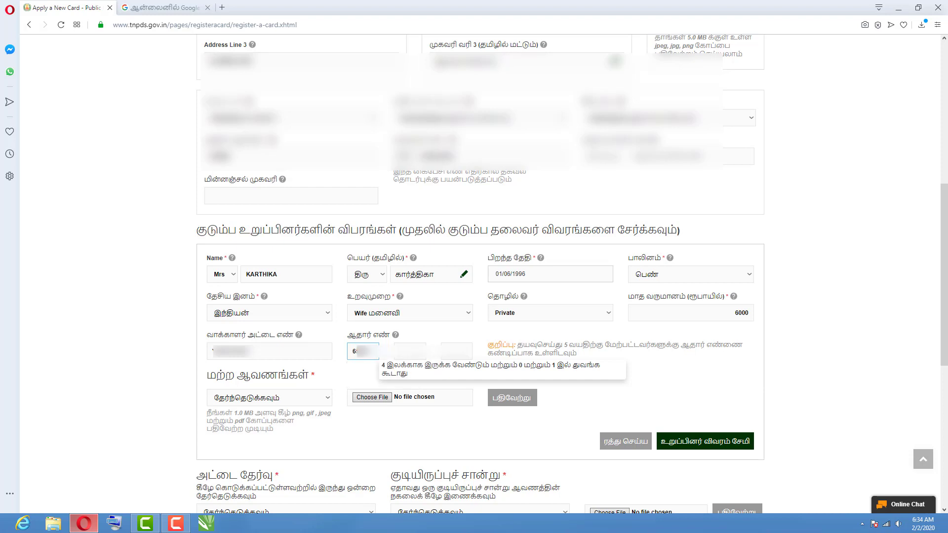
click(410, 351)
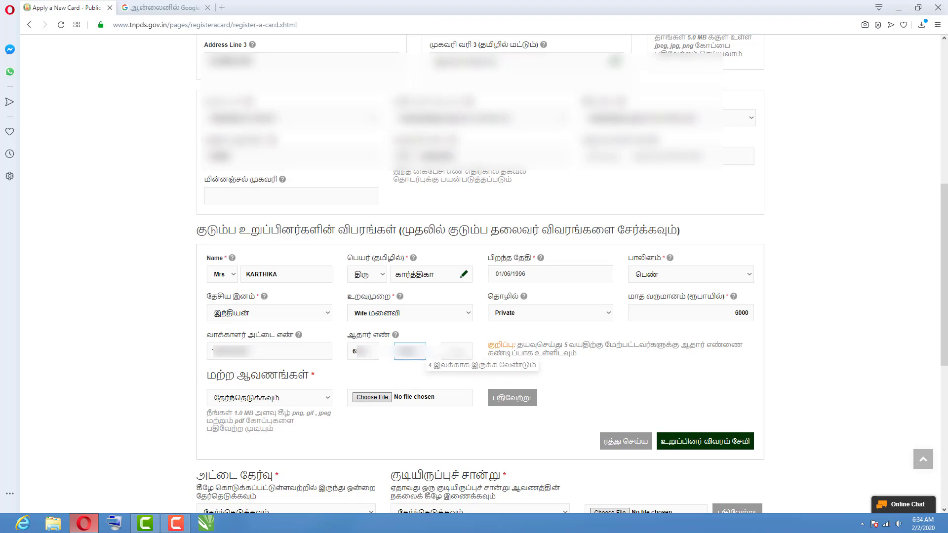
click(457, 351)
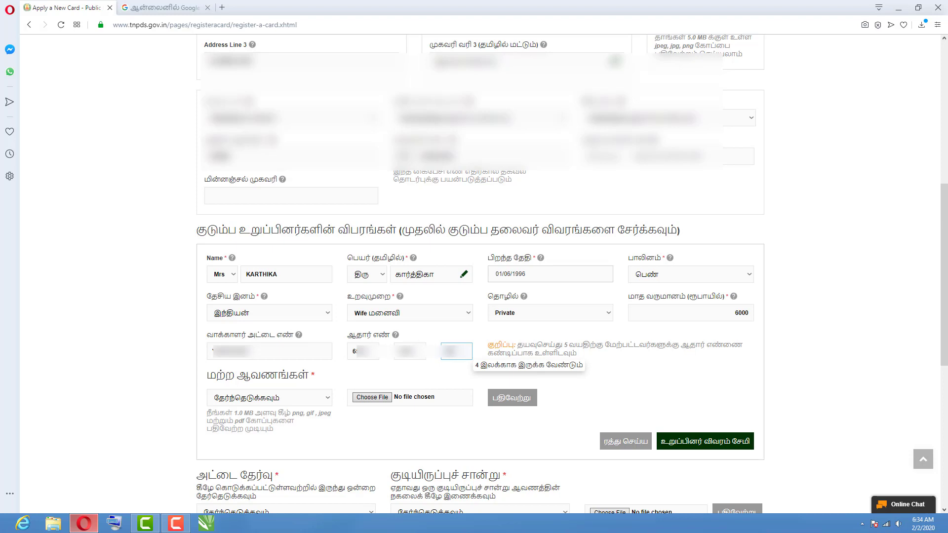
click(537, 349)
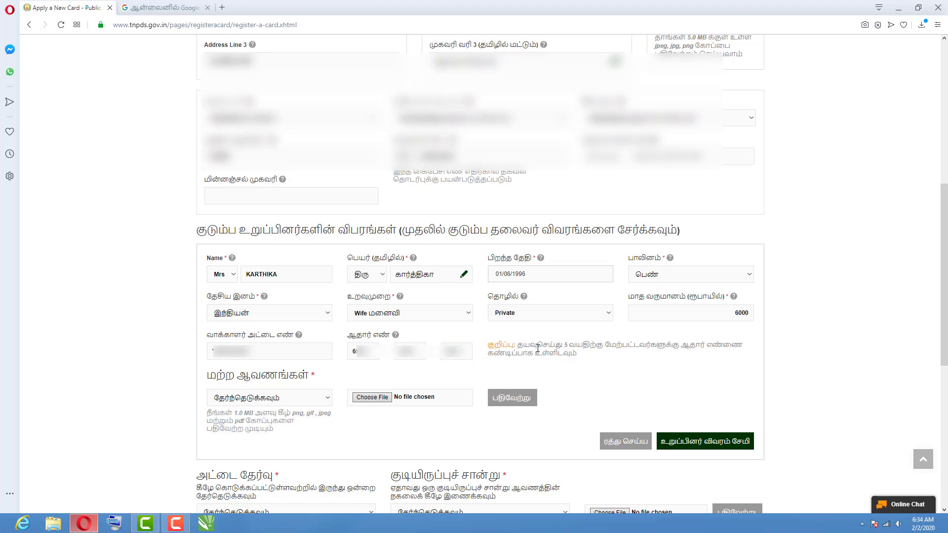
Set the second member's supporting document to Aadhaar card and upload Aadhar_karthika.jpg.
click(240, 399)
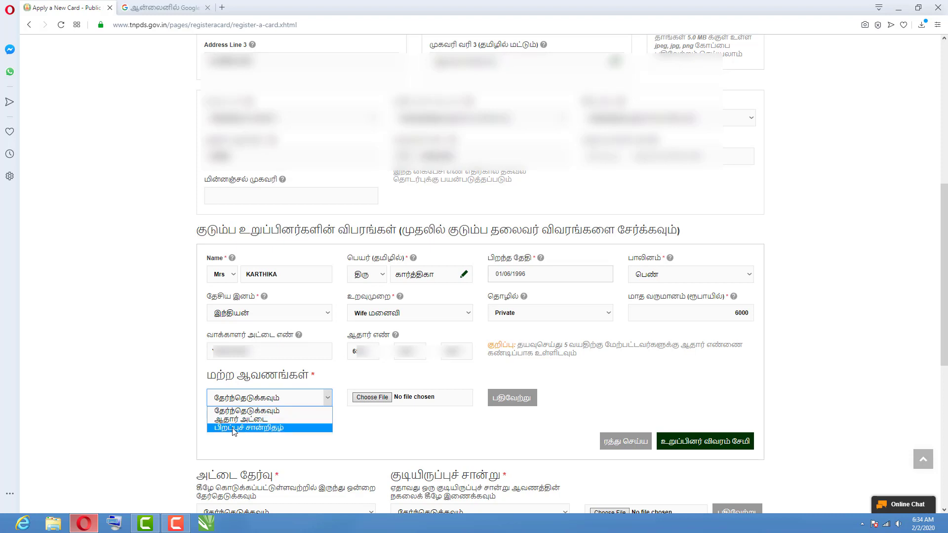
click(252, 420)
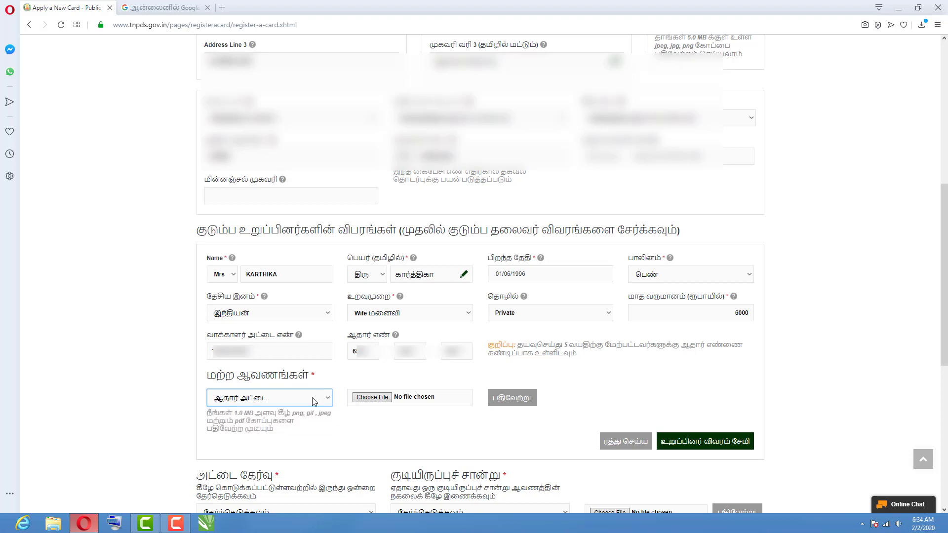
click(375, 404)
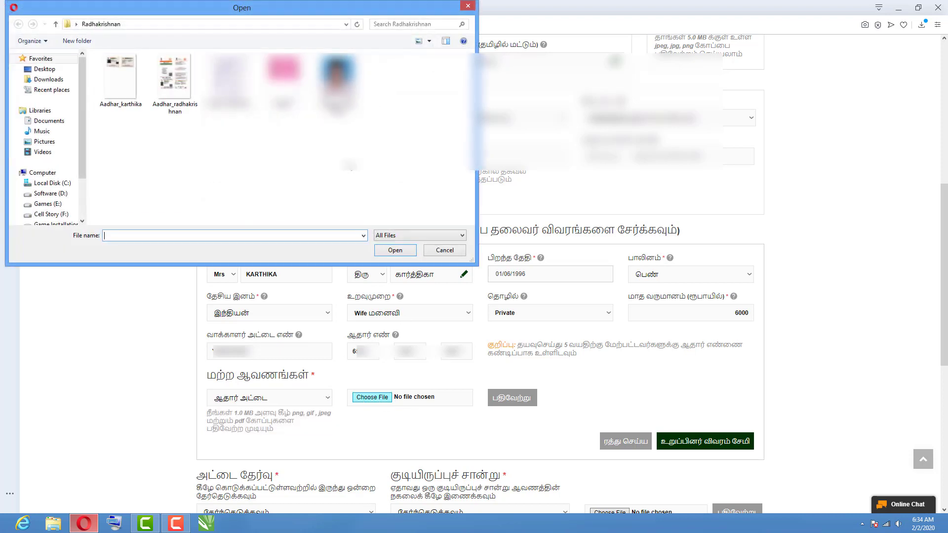
click(132, 96)
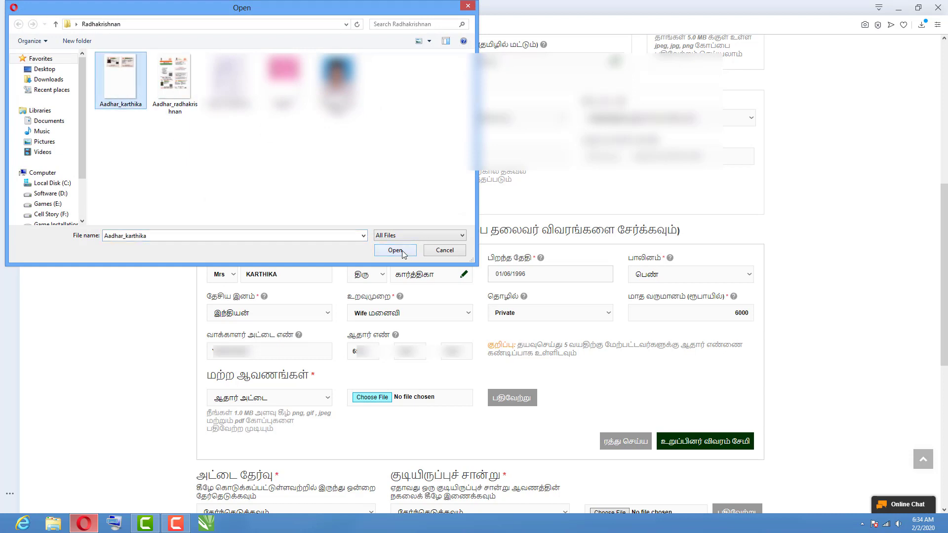
click(395, 250)
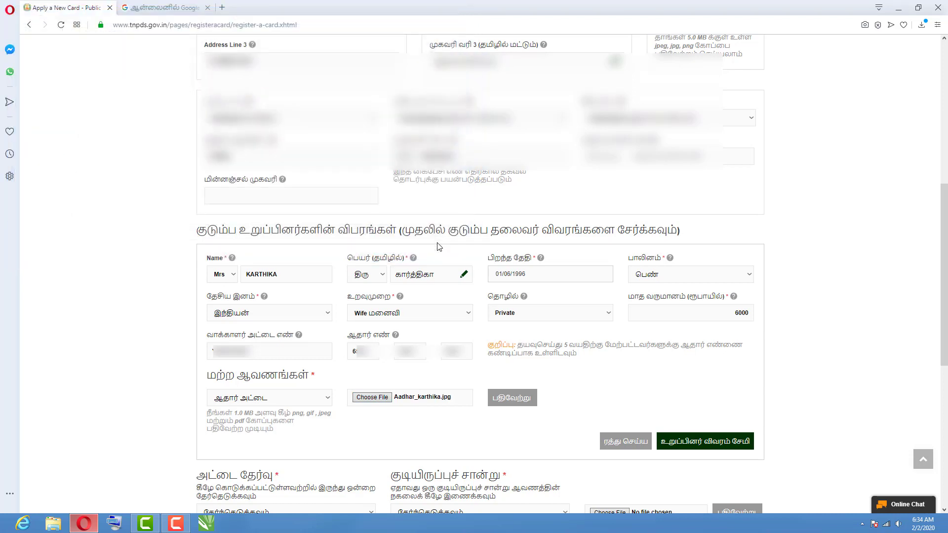
click(507, 400)
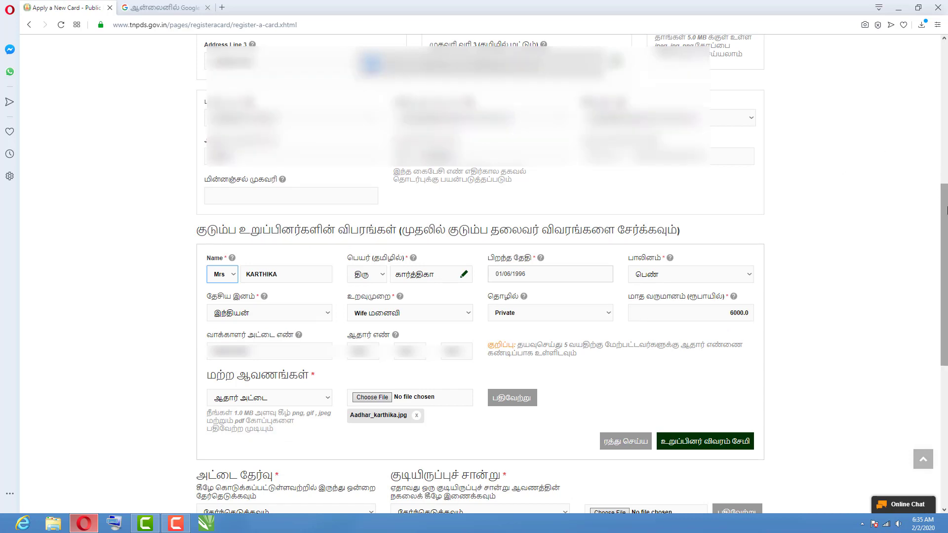
scroll(790, 247, down, 2)
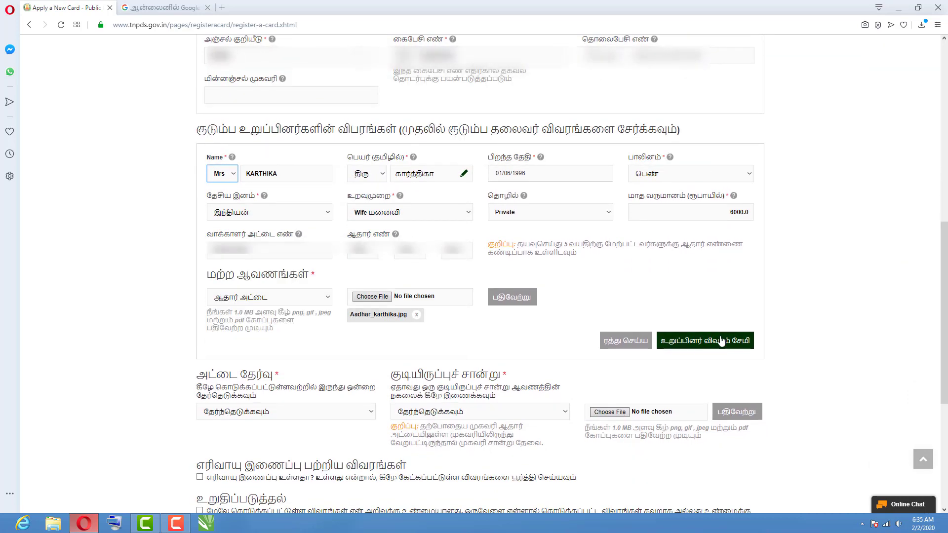
Save the son's member details and scroll down to the three-member family table.
click(728, 342)
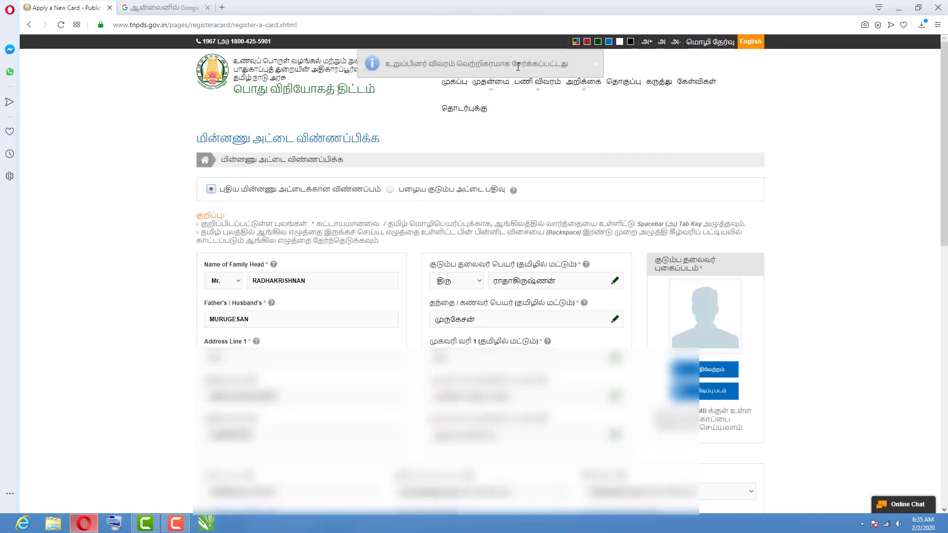
scroll(474, 272, down, 4)
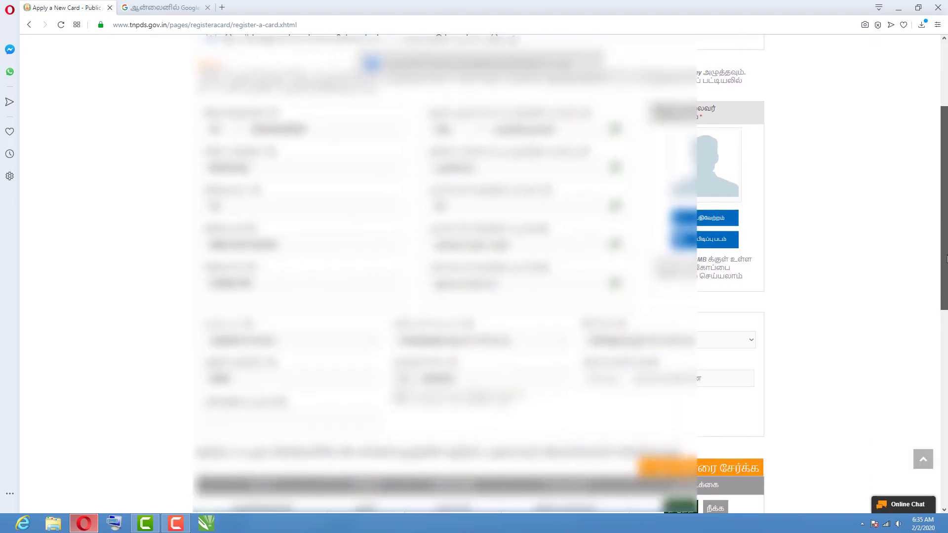
scroll(234, 339, down, 3)
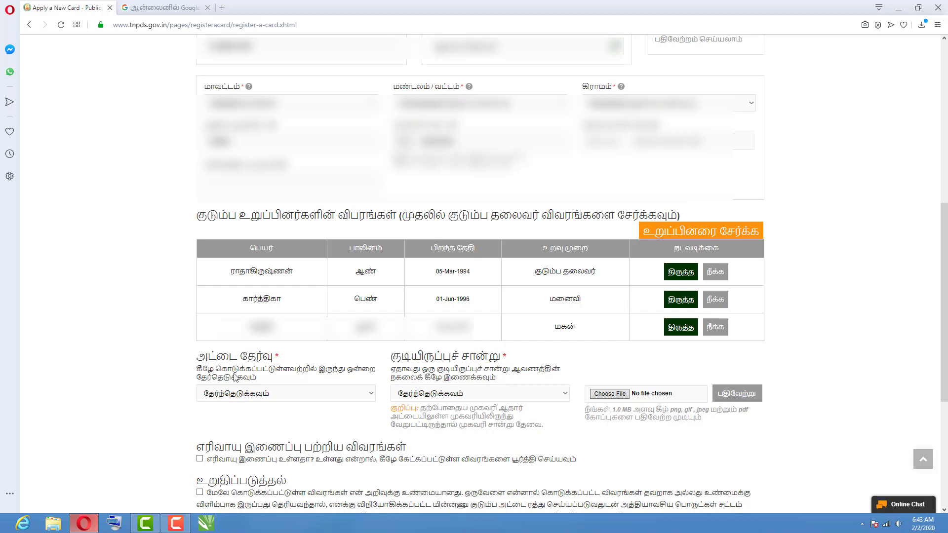
Choose Rice Card and upload img011.jpg as the own-house property tax residence proof.
click(241, 397)
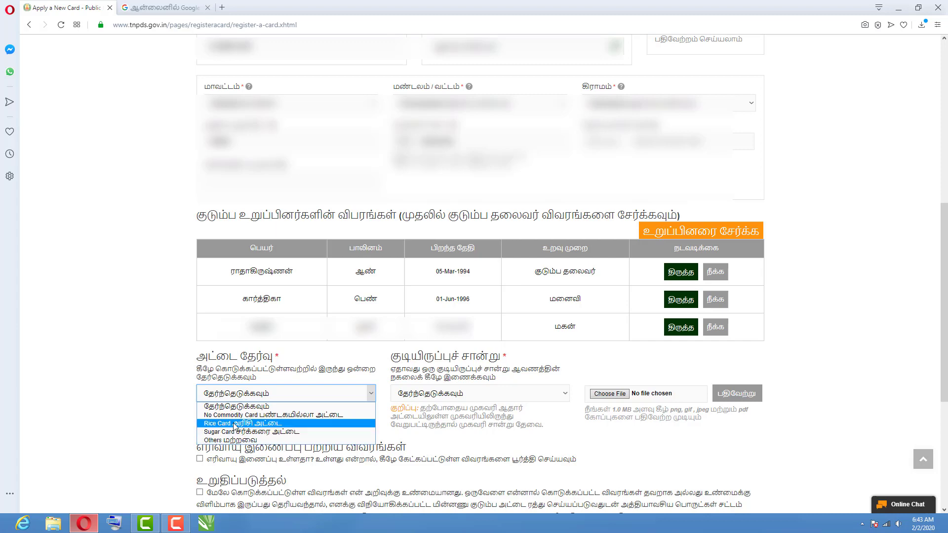
click(253, 423)
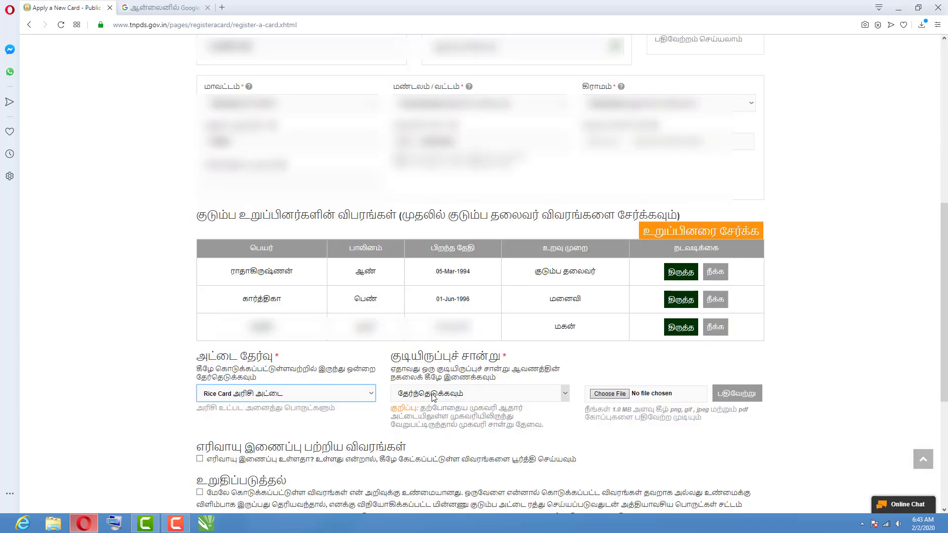
click(434, 395)
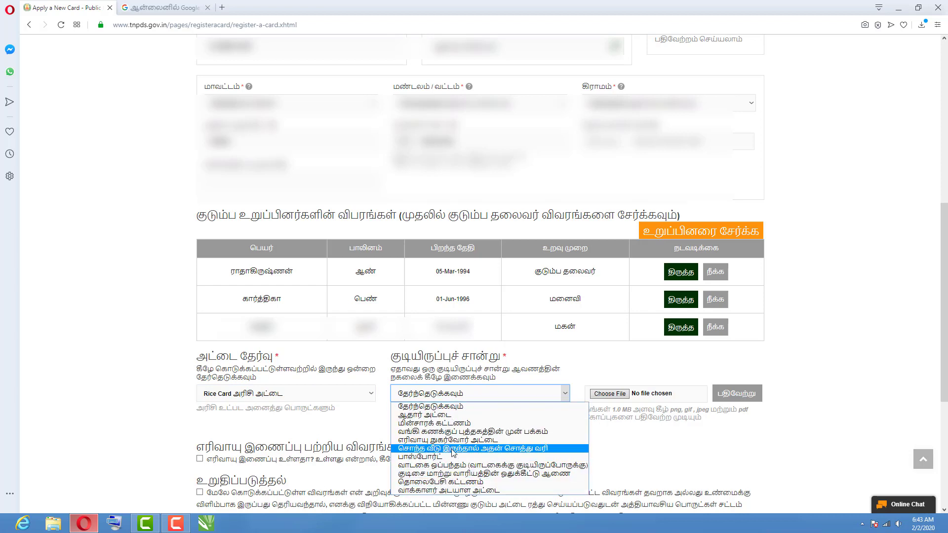
click(536, 450)
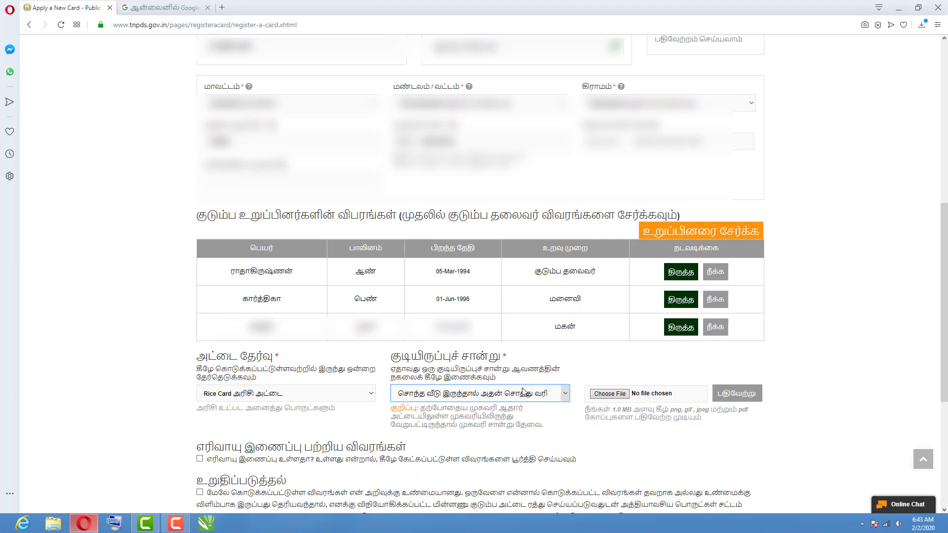
click(611, 395)
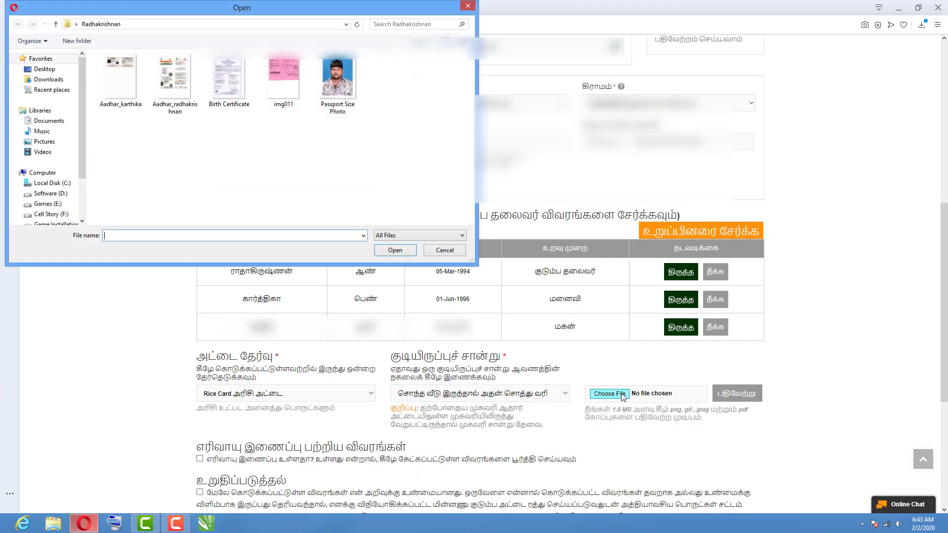
click(283, 99)
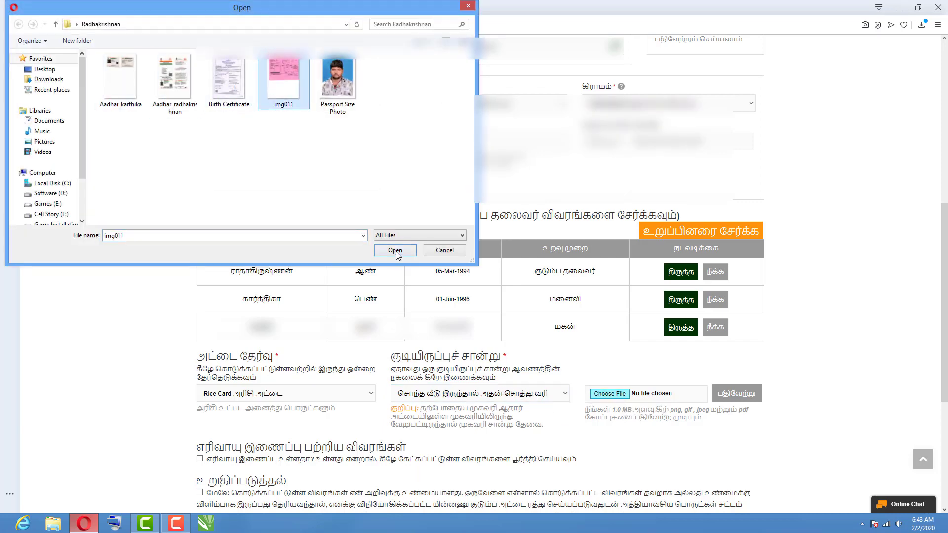
click(395, 251)
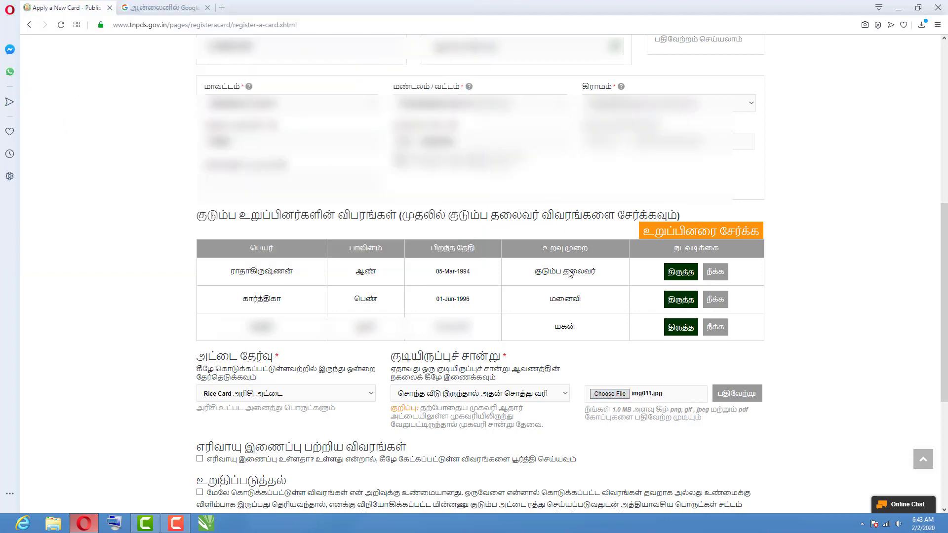
click(751, 399)
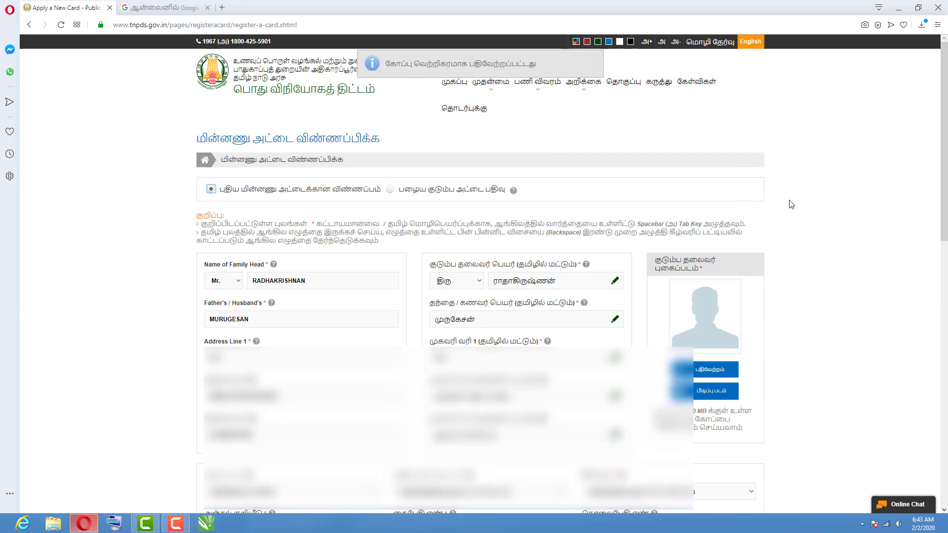
Scroll down to the gas connection and confirmation sections of the form.
drag(944, 227, 945, 450)
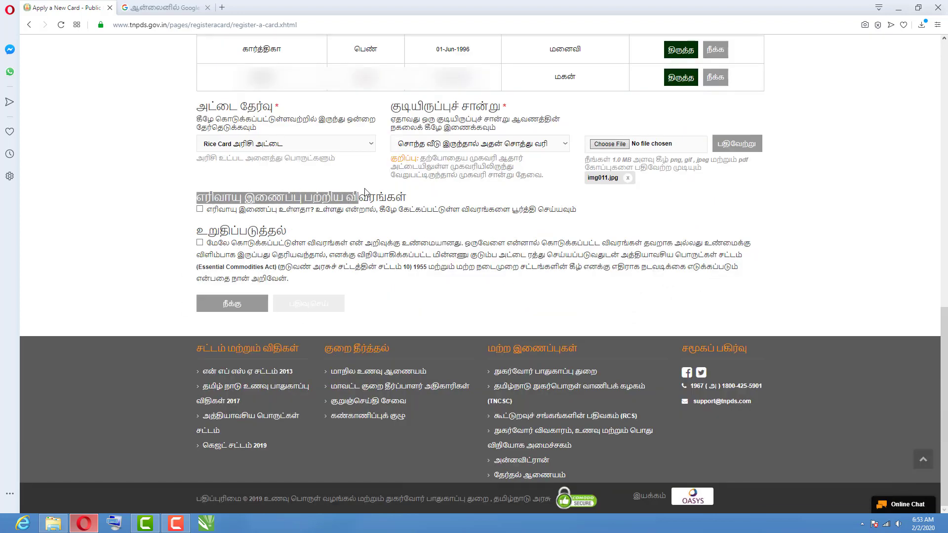
Declare a gas connection registered to the second family member, with company எச்பிசி.
click(199, 209)
scroll(366, 197, down, 2)
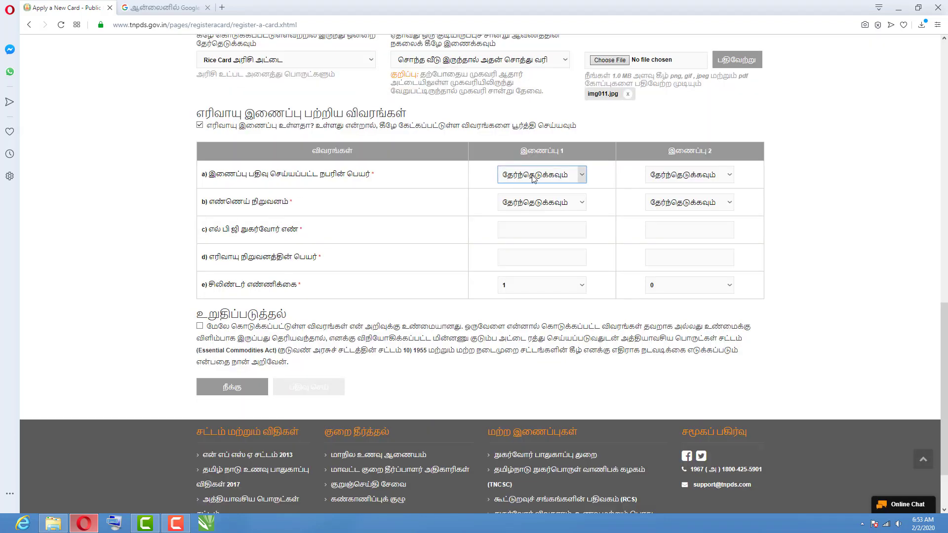
drag(210, 176, 368, 174)
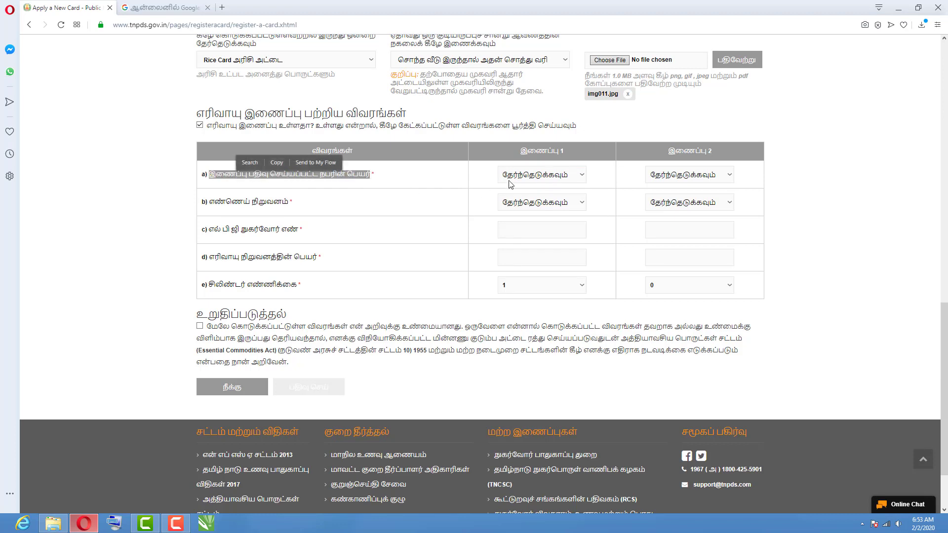
click(582, 175)
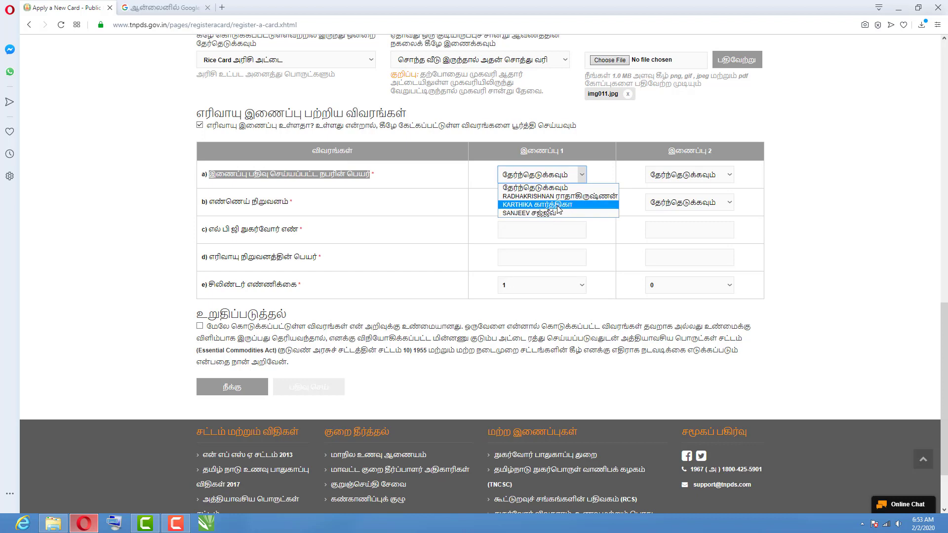
click(558, 205)
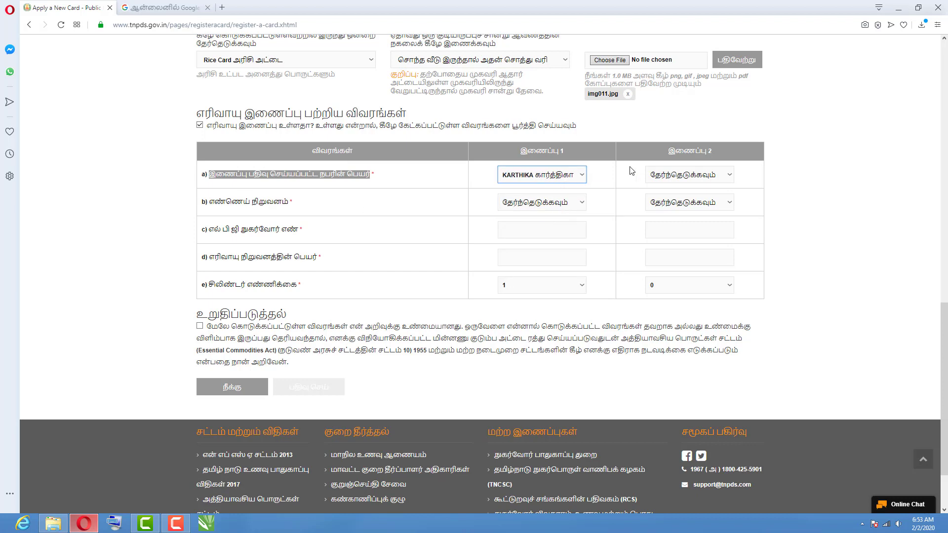
drag(537, 154, 568, 154)
drag(717, 150, 697, 160)
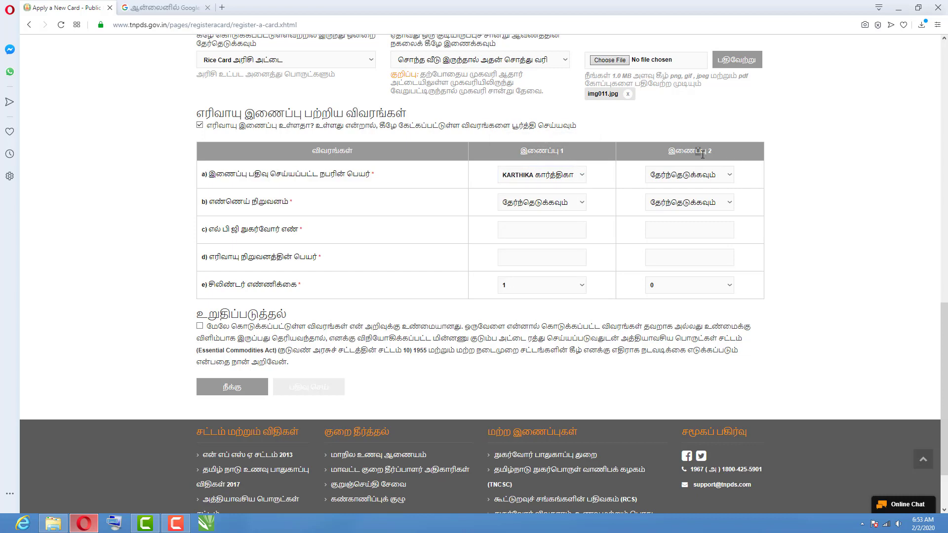
click(392, 180)
drag(212, 202, 289, 204)
click(530, 203)
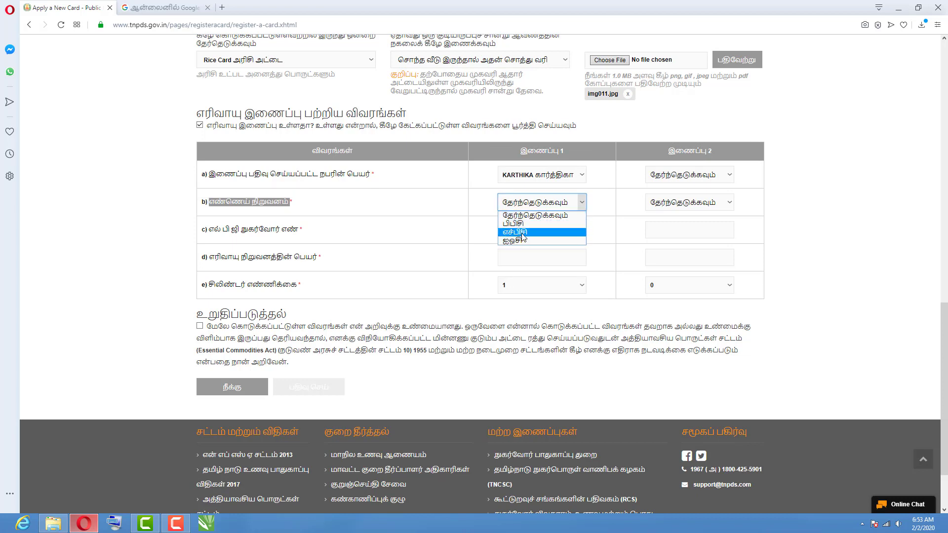
click(522, 232)
Enter the LPG consumer number and gas agency name, and set cylinders to 1.
click(513, 228)
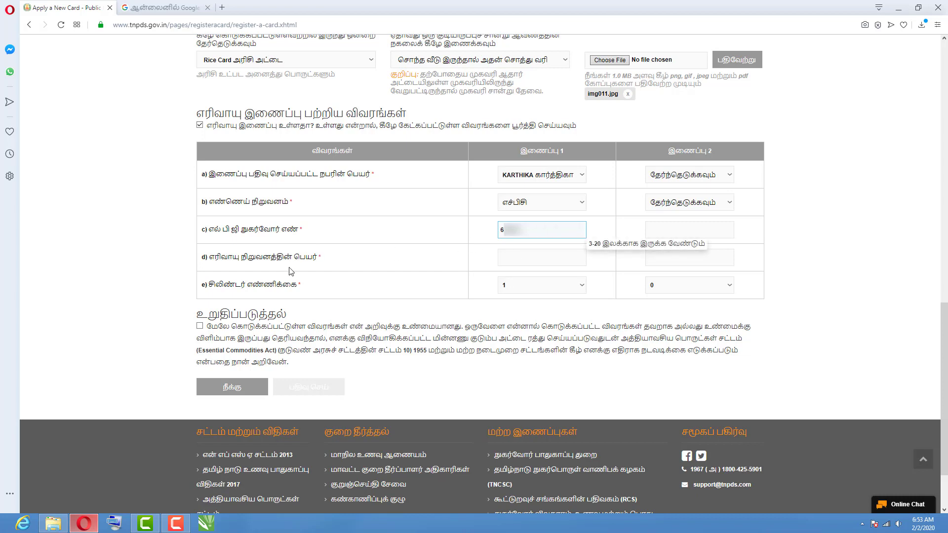
drag(215, 258, 322, 259)
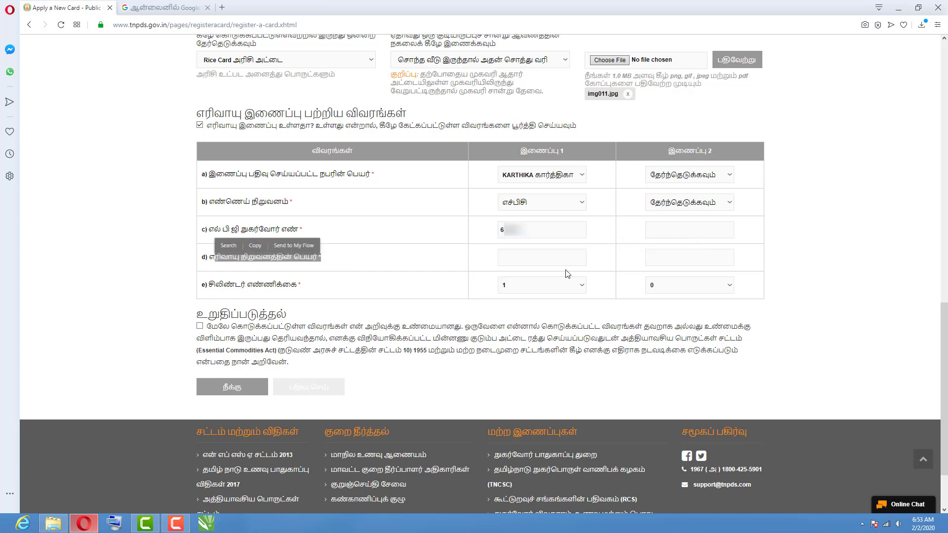
click(538, 258)
text(K)
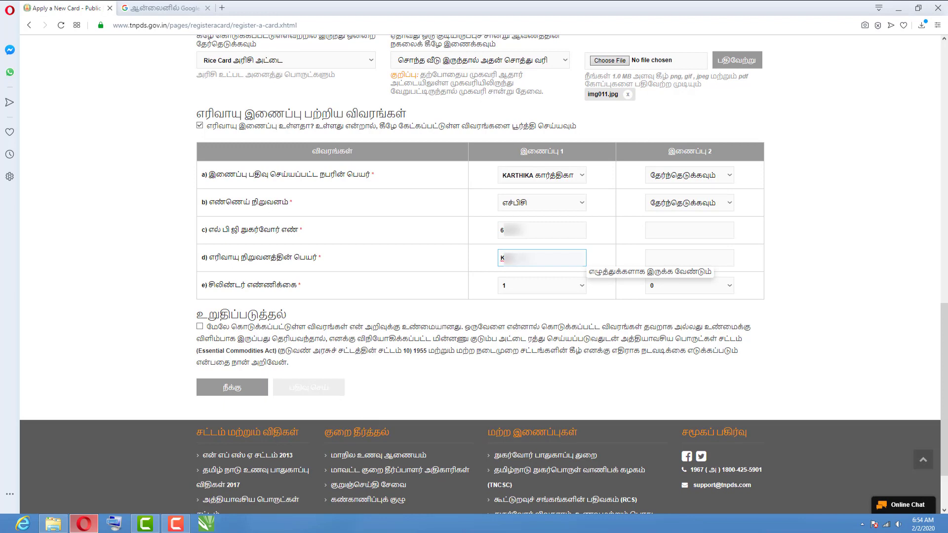
text(arthika)
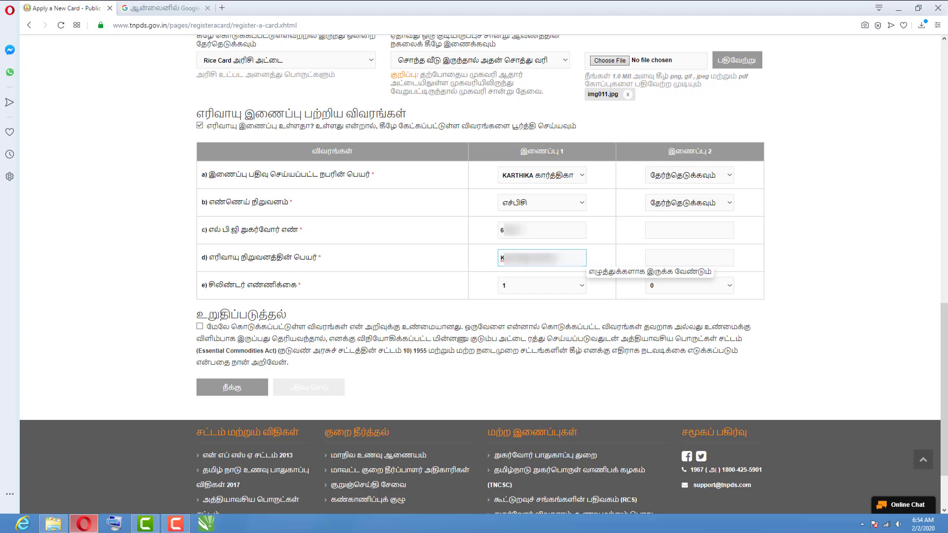
text( G)
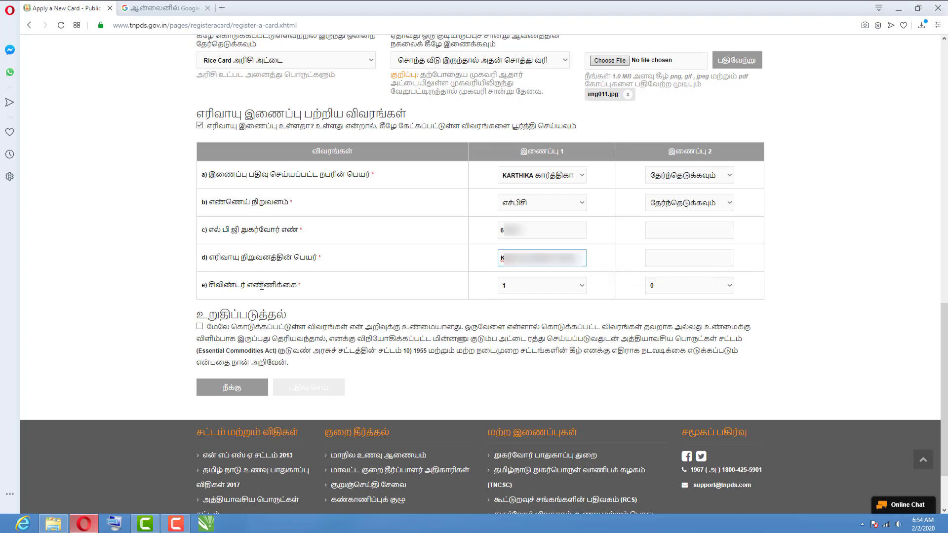
click(548, 287)
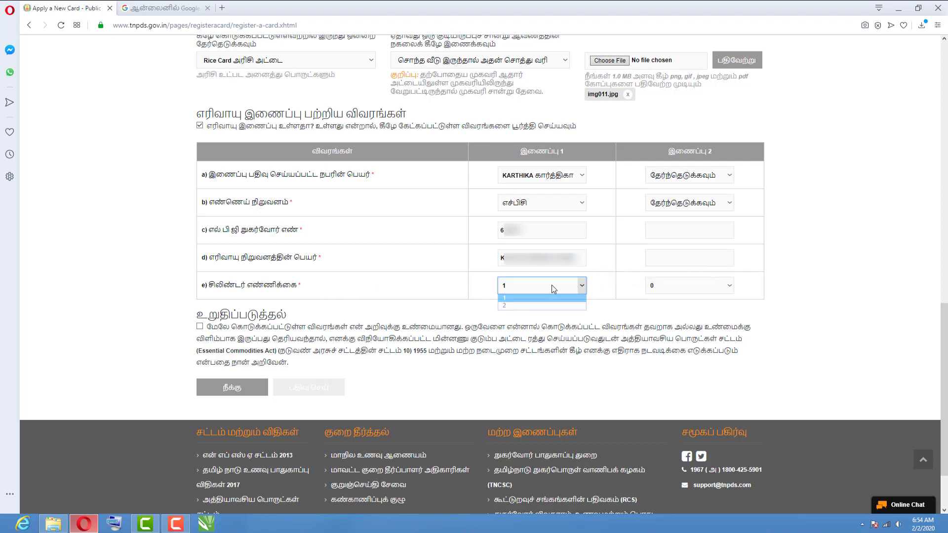
click(513, 306)
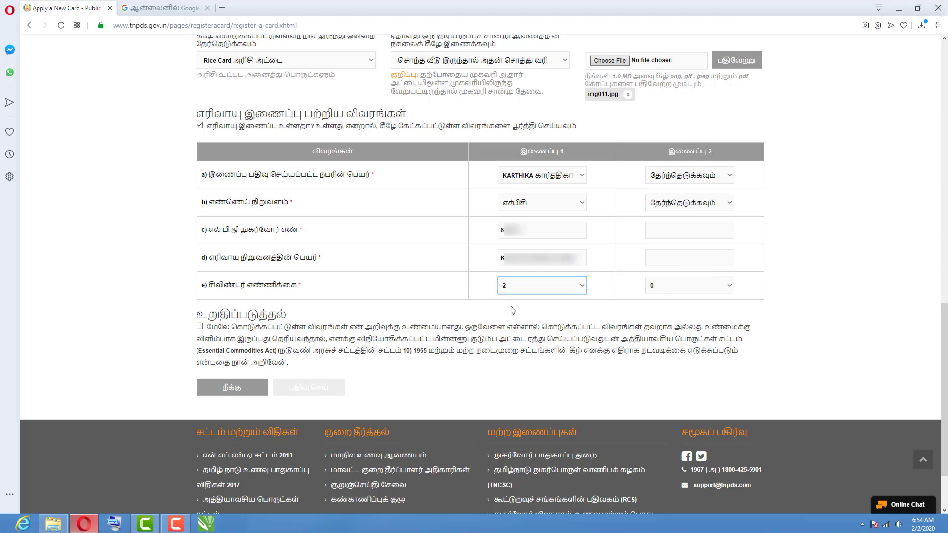
click(514, 287)
click(507, 298)
Tick the உறுதிப்படுத்தல் confirmation checkbox and scroll back up the form.
click(199, 327)
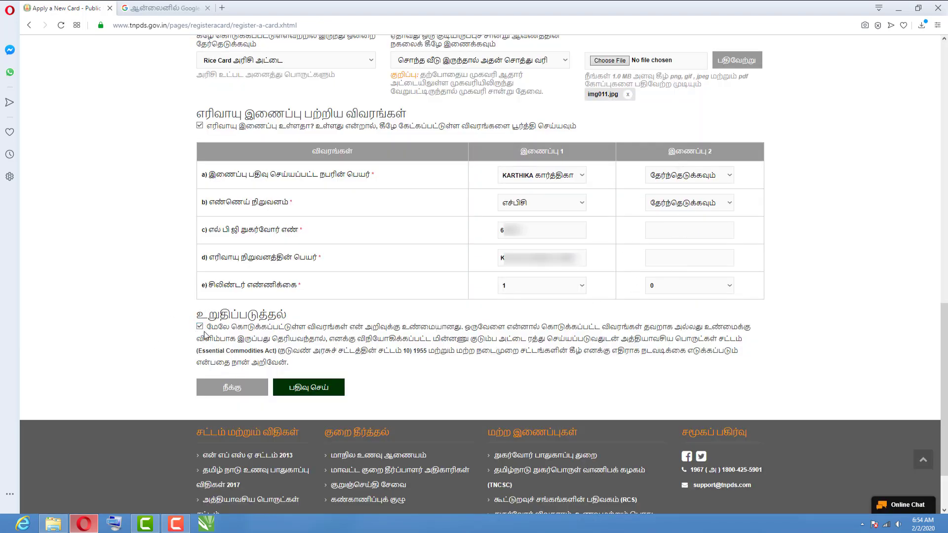
drag(295, 321, 198, 316)
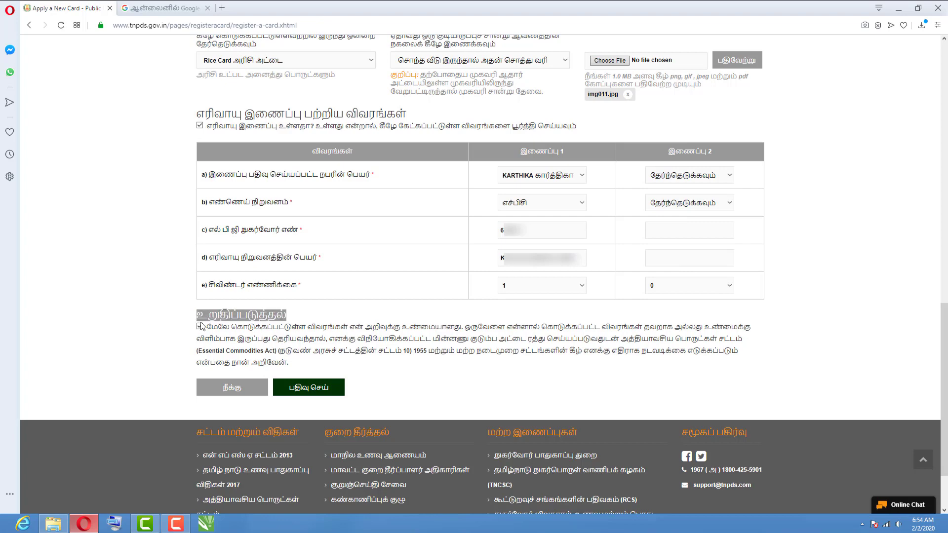
click(333, 338)
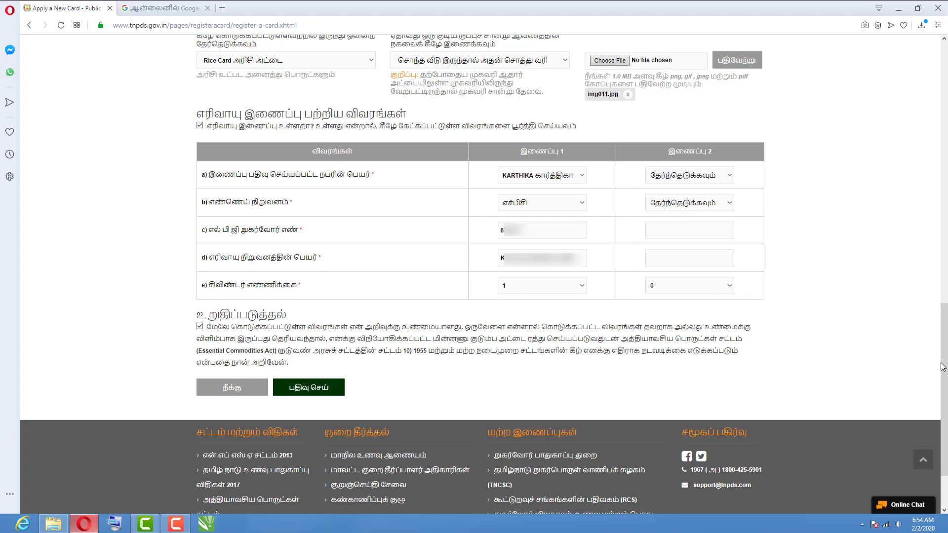
drag(944, 374, 944, 139)
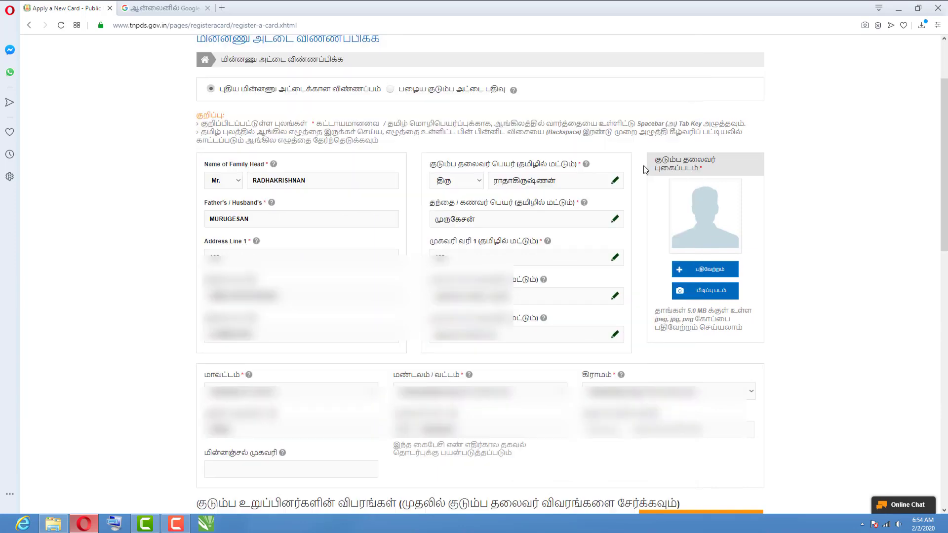
Upload the 'Passport Size Photo' file as the family head's photo.
drag(657, 163, 716, 161)
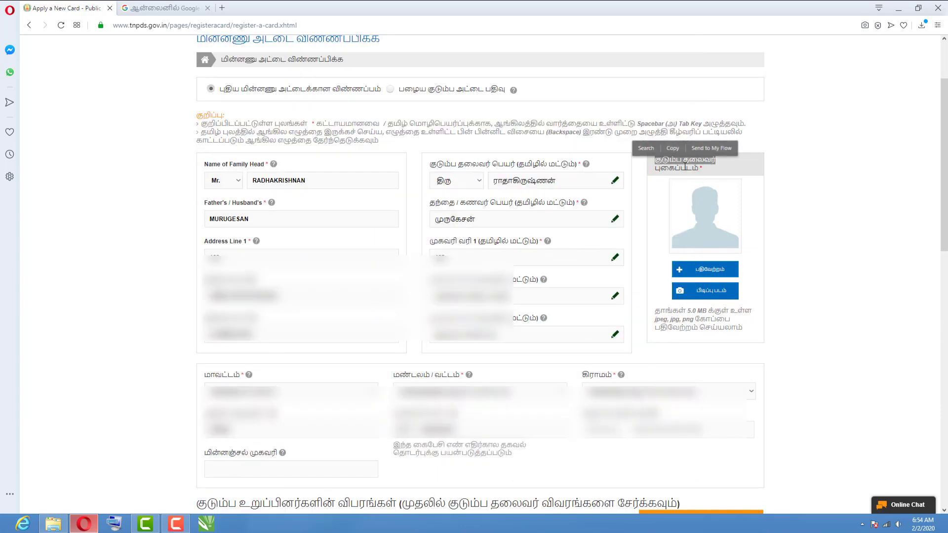
click(671, 171)
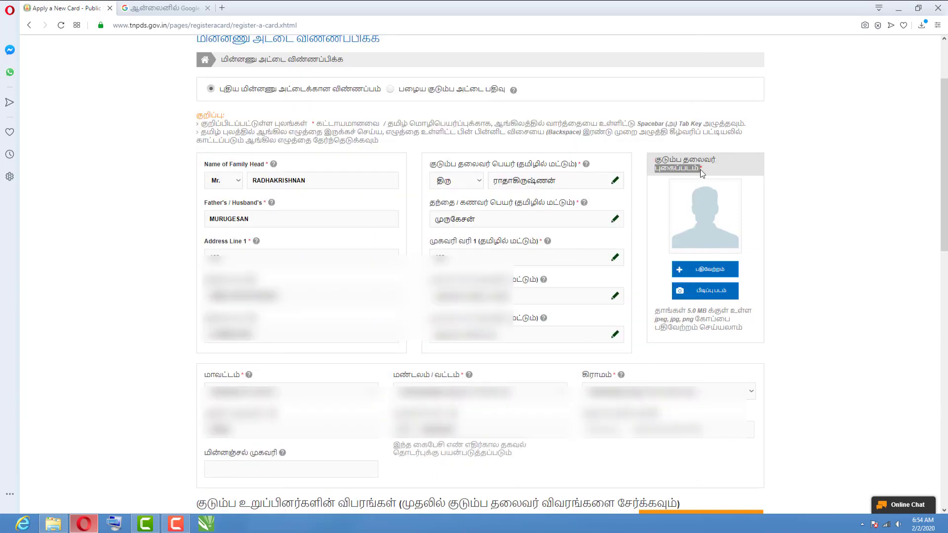
click(709, 271)
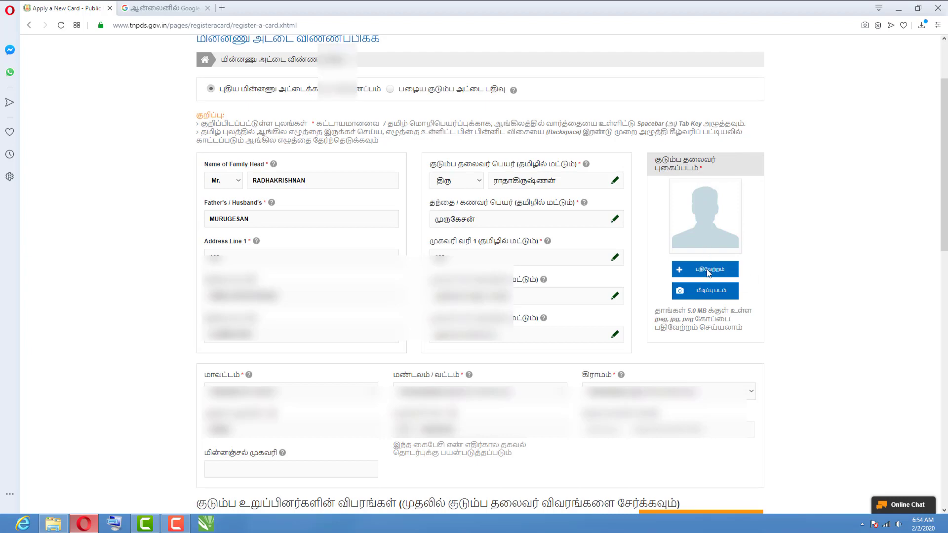
click(338, 81)
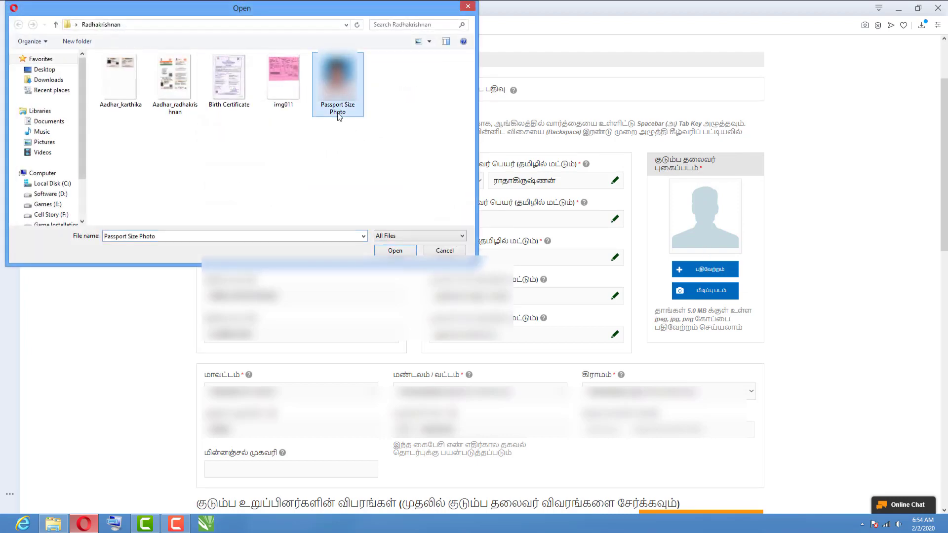
click(401, 252)
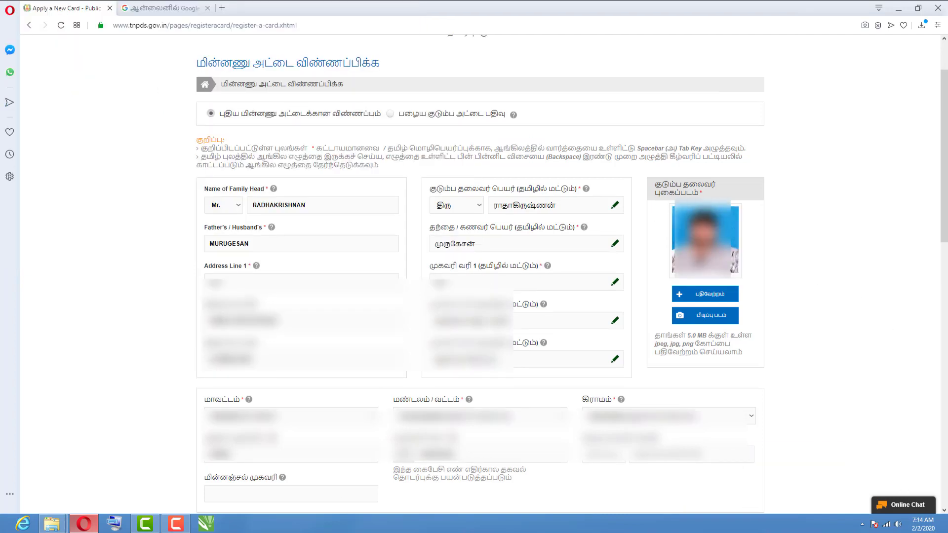
scroll(660, 270, down, 15)
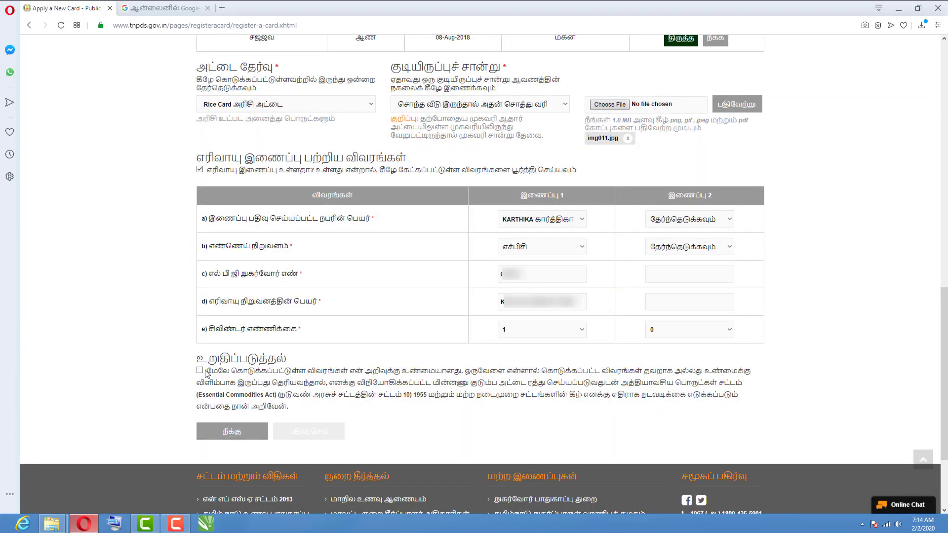
Tick the declaration checkbox and submit the application with பதிவு செய்.
drag(197, 366, 296, 364)
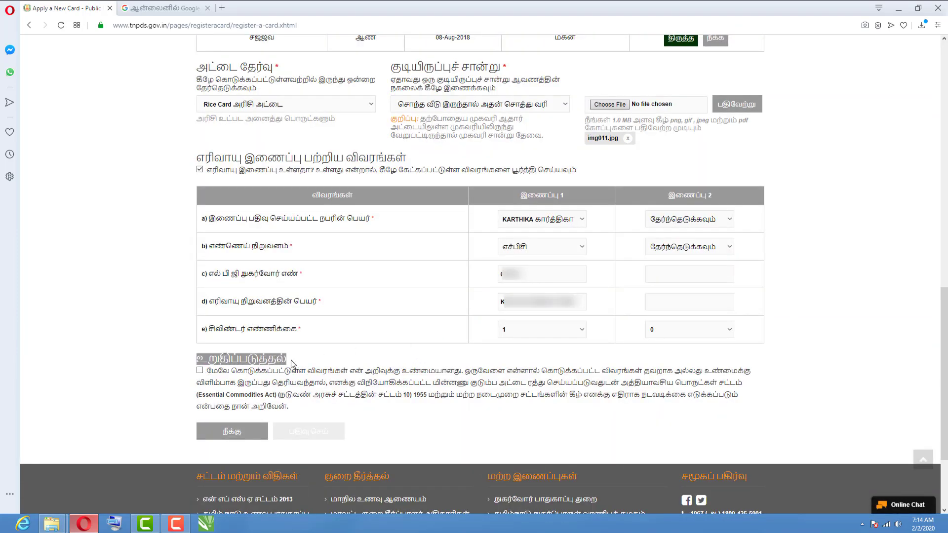
click(199, 372)
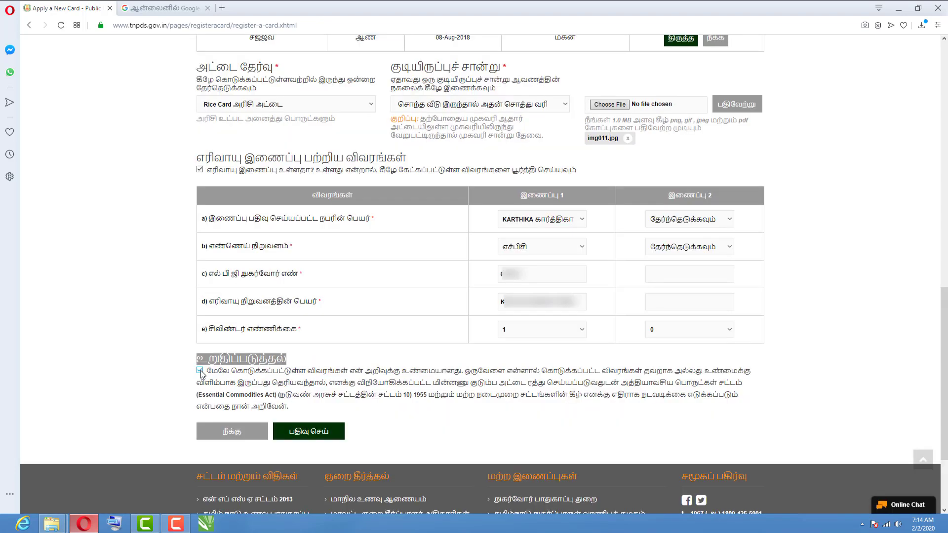
click(317, 437)
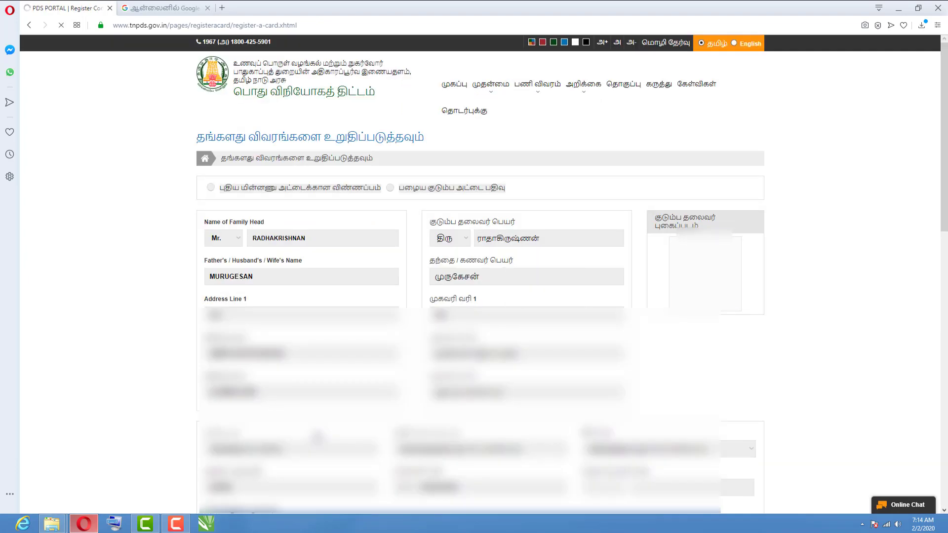
On the review page, accept the terms declaration and confirm with உறுதிசெய்.
drag(196, 135, 425, 136)
click(256, 140)
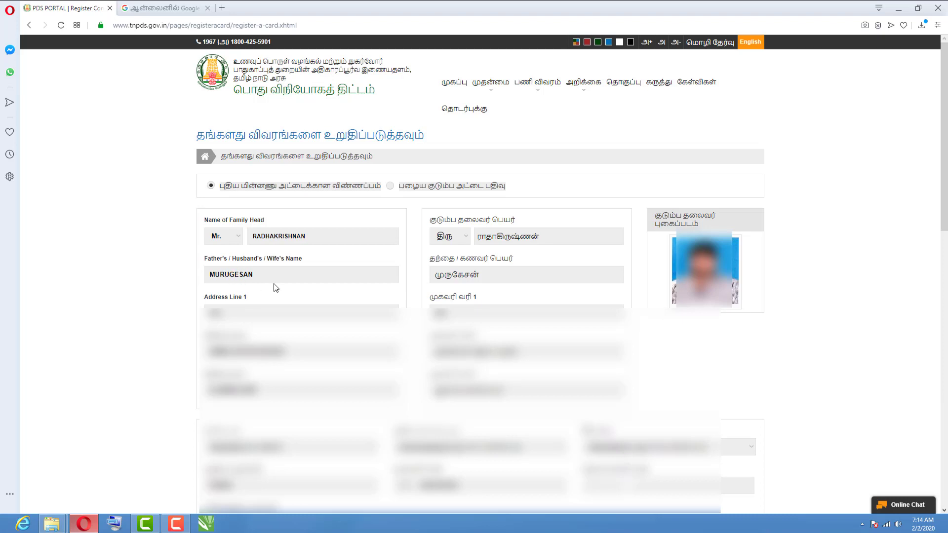
scroll(273, 284, down, 2)
drag(945, 242, 945, 430)
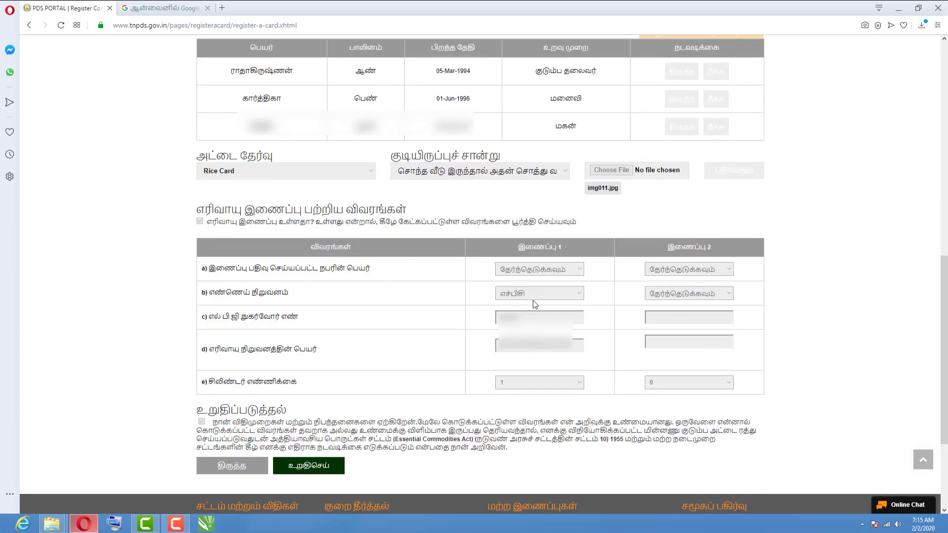
click(200, 421)
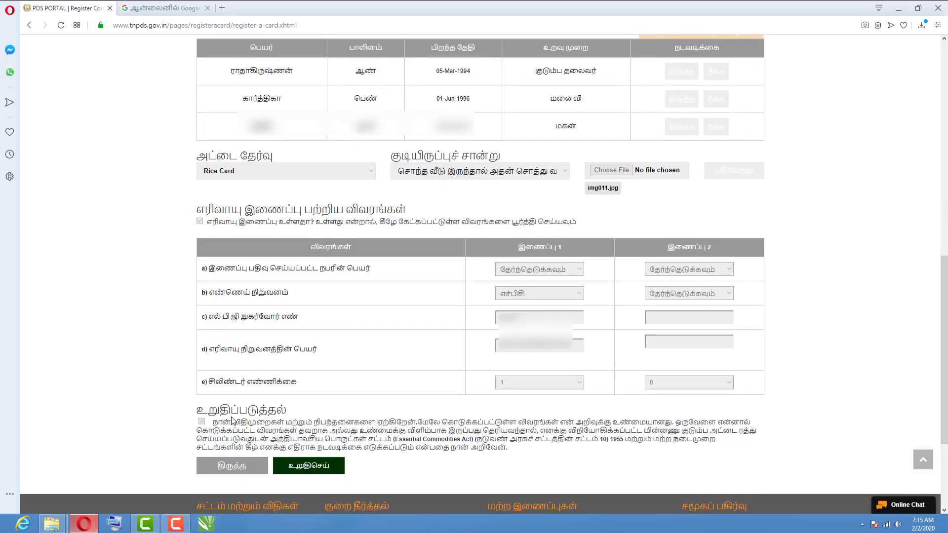
click(320, 472)
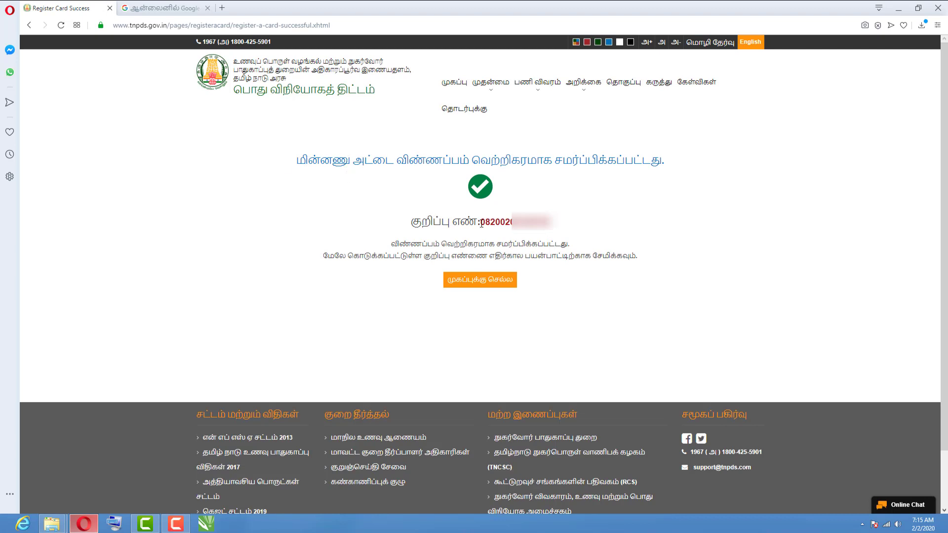
Select the reference number after குறிப்பு எண் and copy it.
drag(410, 228, 556, 232)
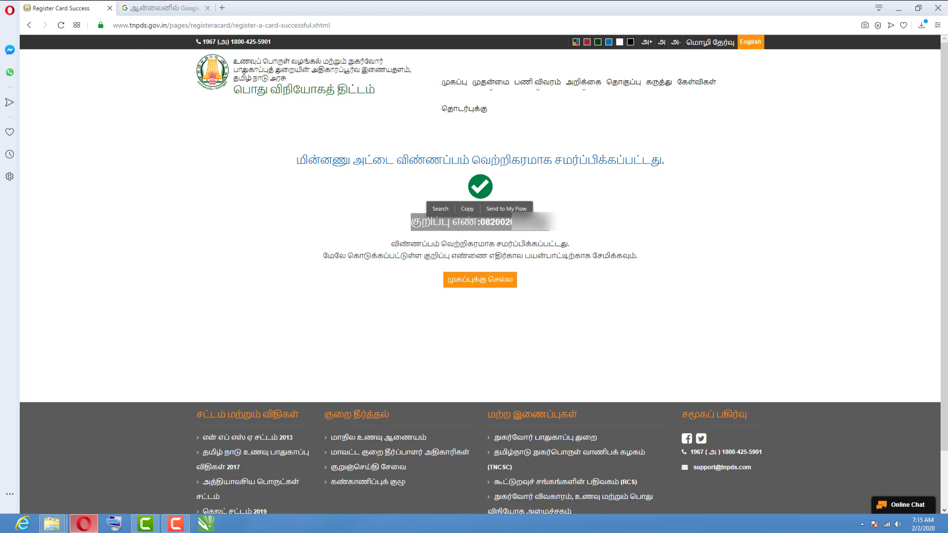
click(467, 209)
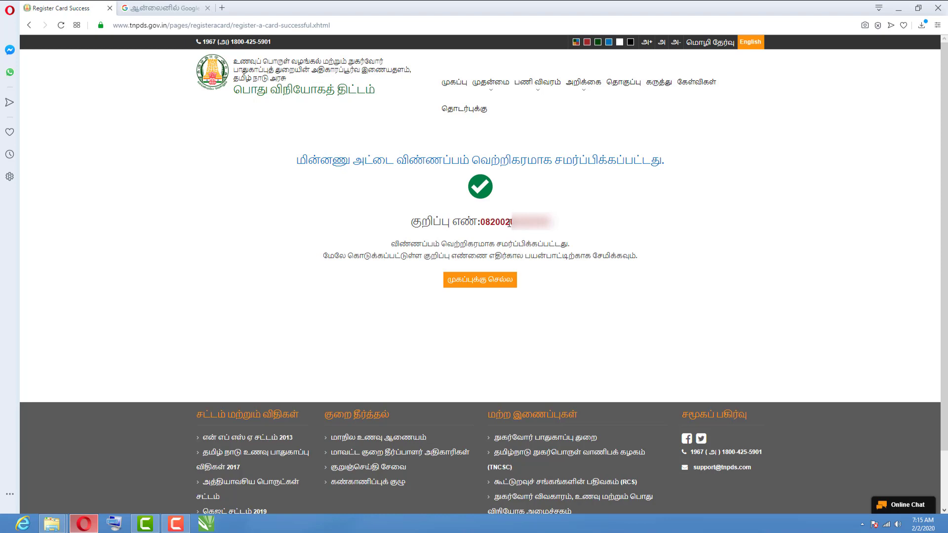
click(175, 523)
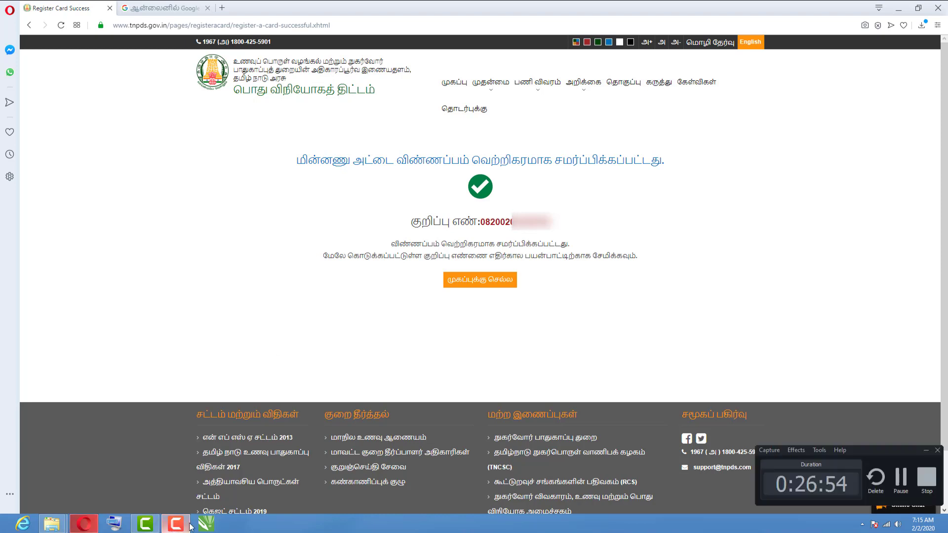
click(926, 479)
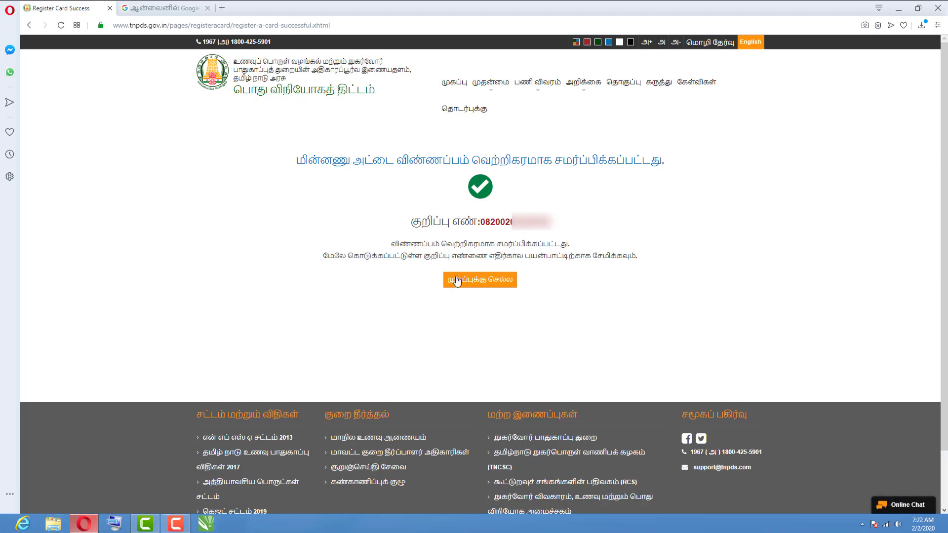
drag(483, 223, 551, 223)
right_click(508, 222)
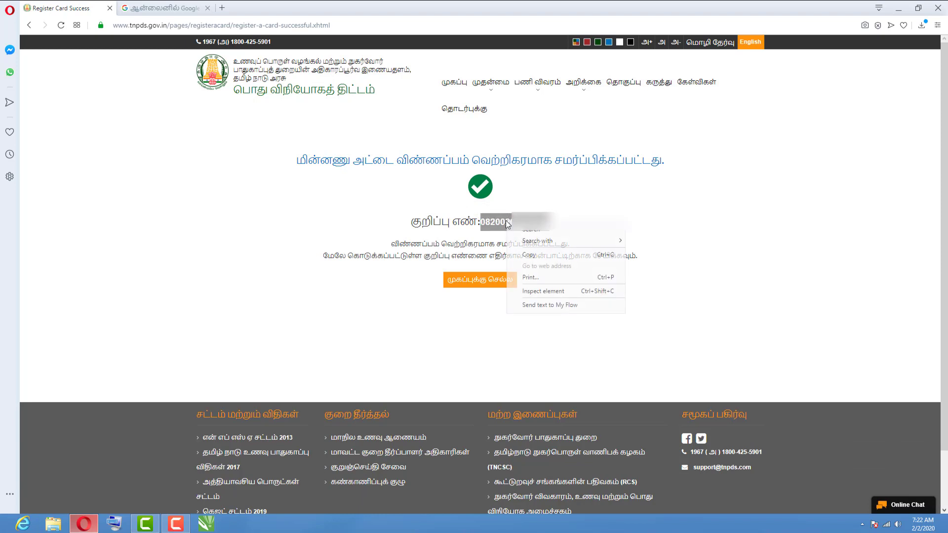
click(528, 256)
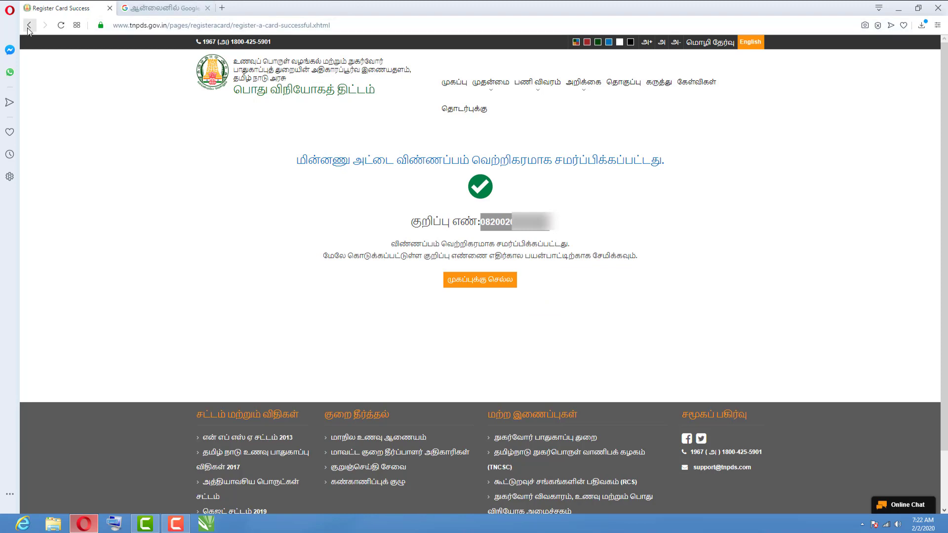
In a new tab, search for 'tnpds' and open the official tnpds.gov.in home page.
click(221, 8)
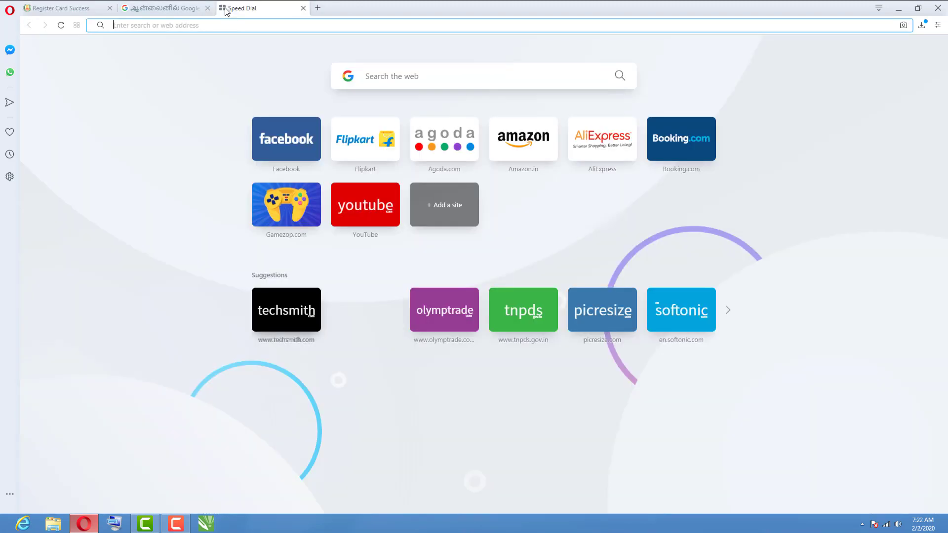
click(417, 75)
text(tnpds)
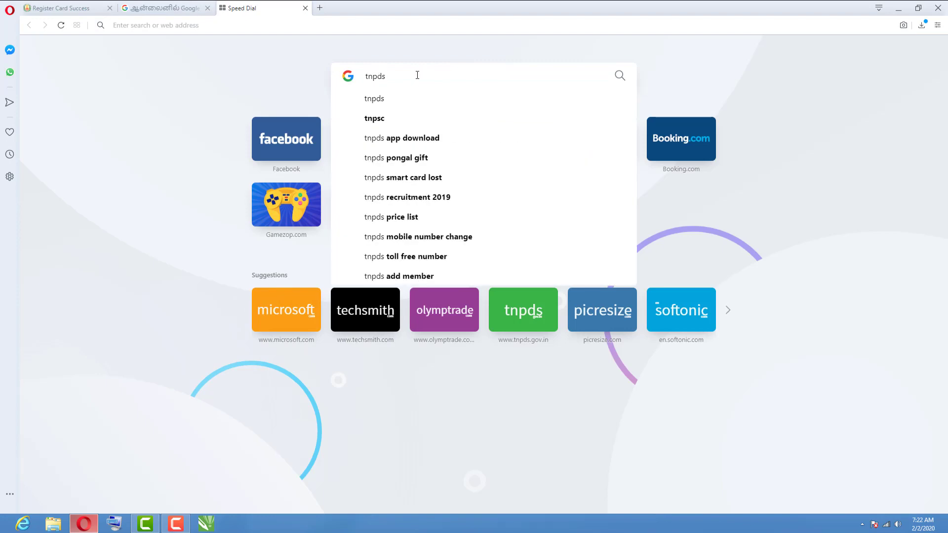
click(382, 99)
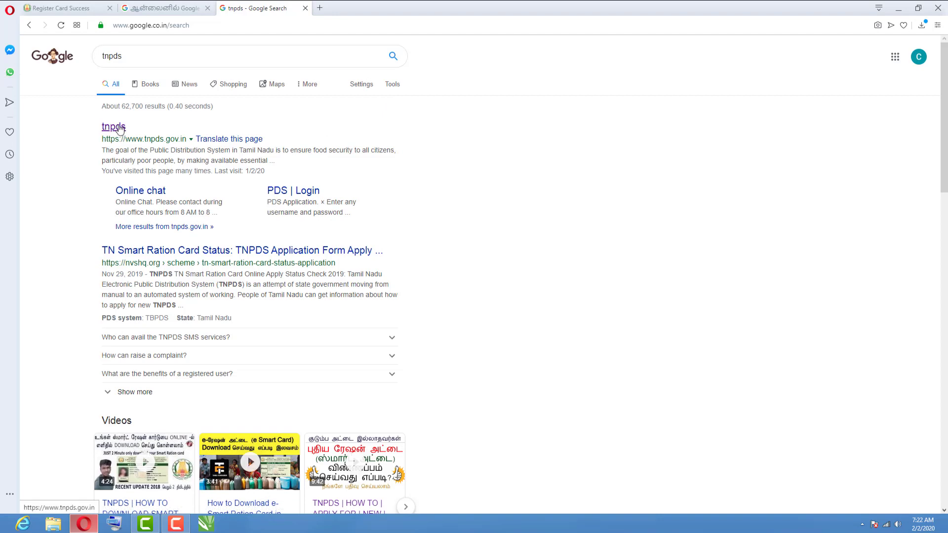
click(117, 128)
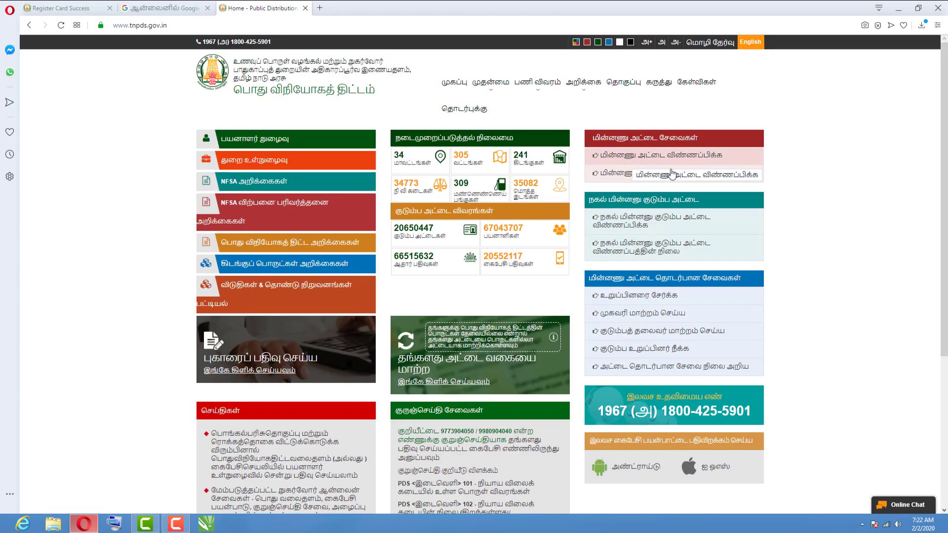
Check the pasted reference number on the e-card status page: 02 Feb 2020 request awaiting document verification.
click(710, 177)
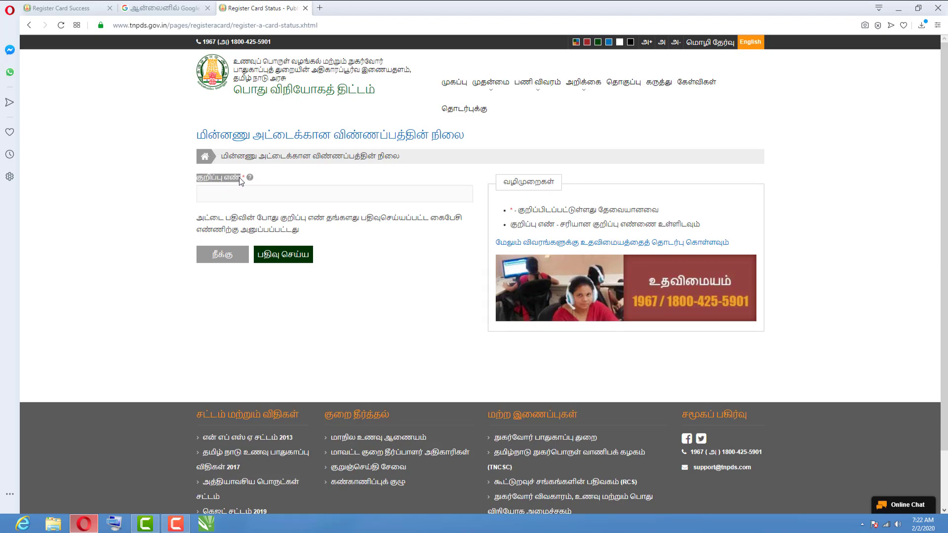
right_click(218, 194)
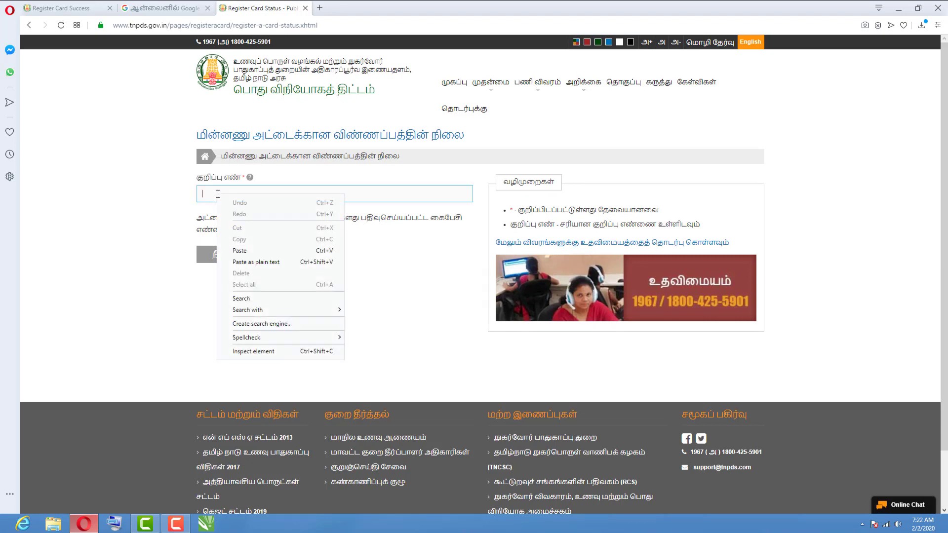
click(251, 251)
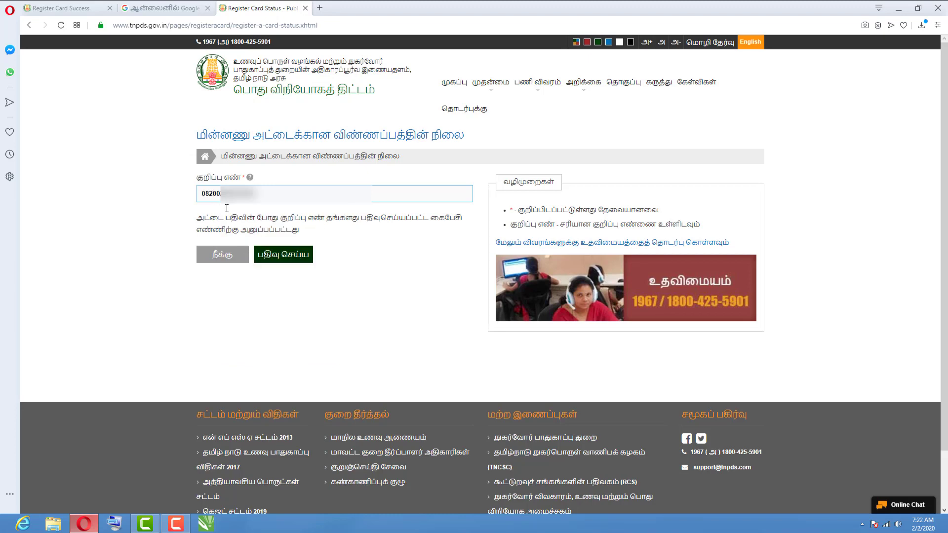
click(291, 259)
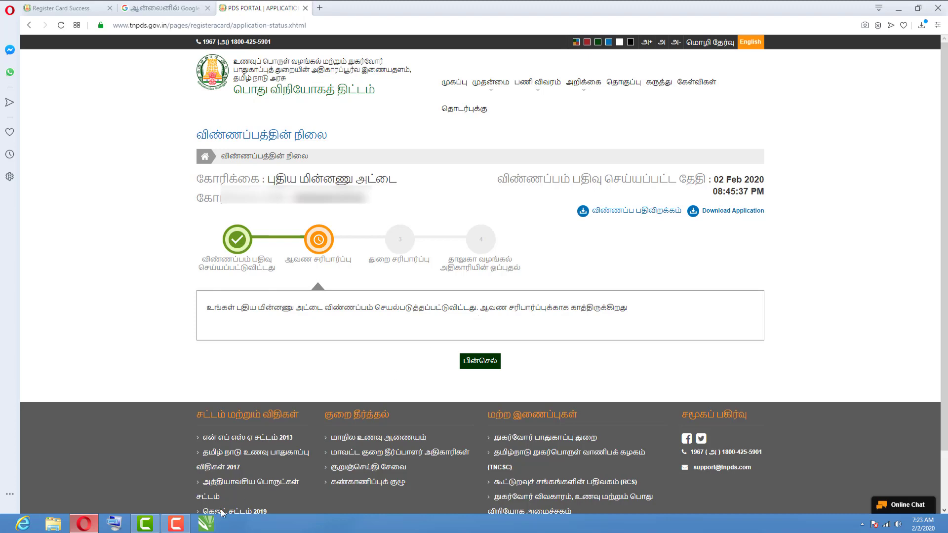
click(175, 524)
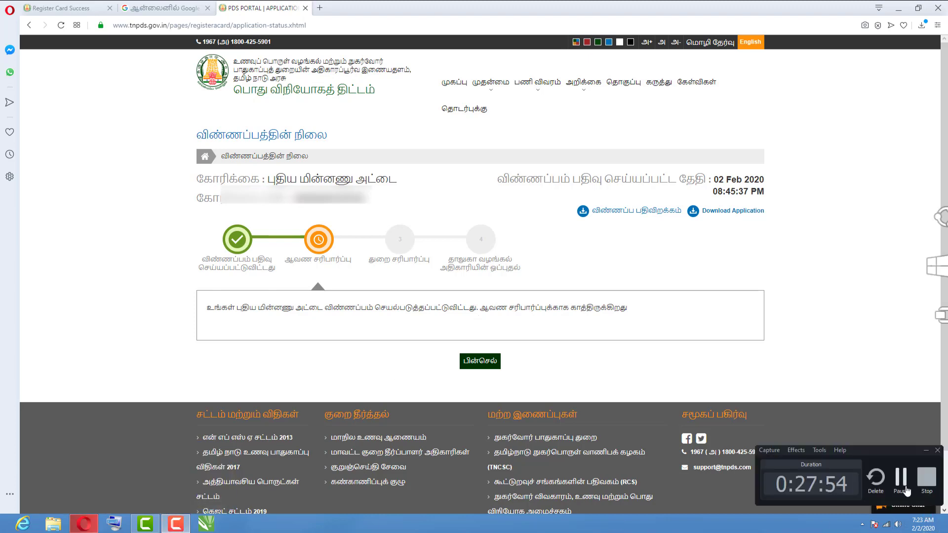